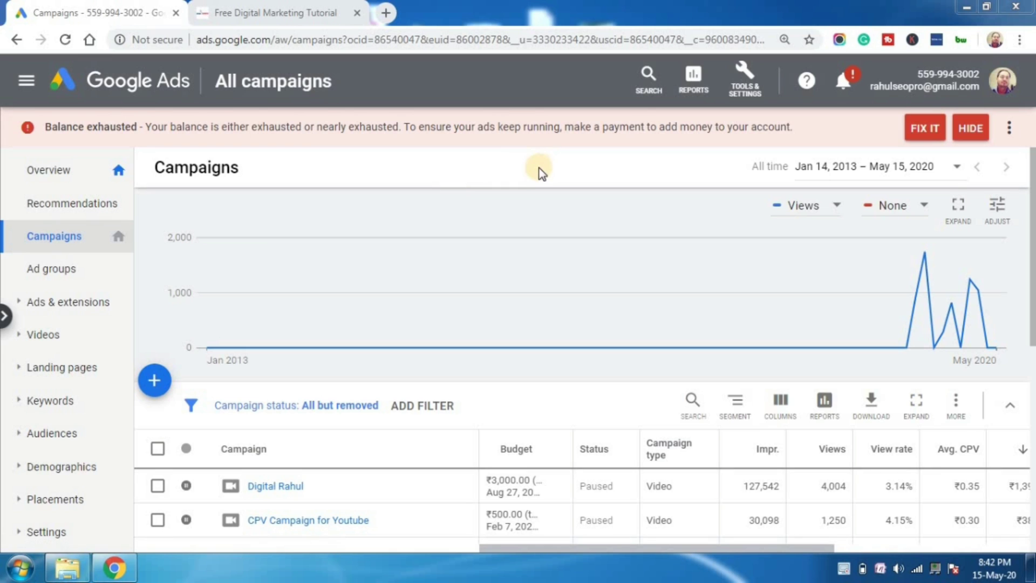
{"action": "left_click", "coordinate": [141, 86]}
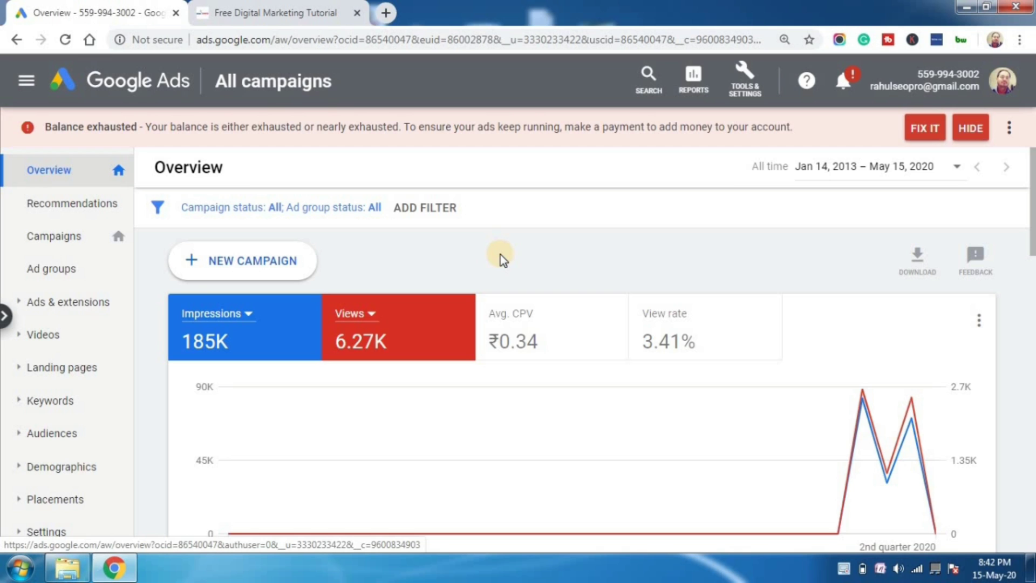
{"action": "left_click", "coordinate": [66, 238]}
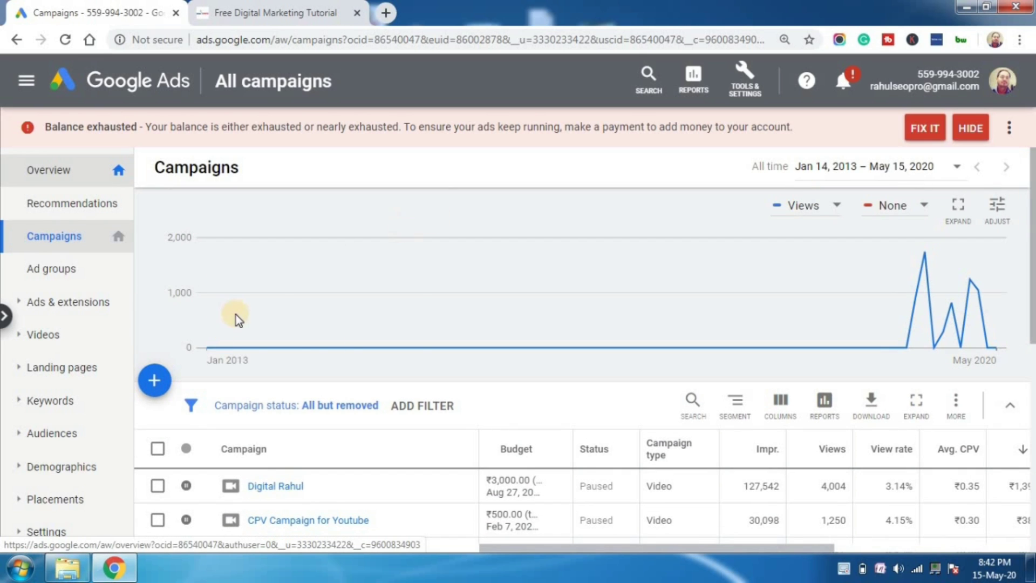
{"action": "left_click", "coordinate": [154, 379]}
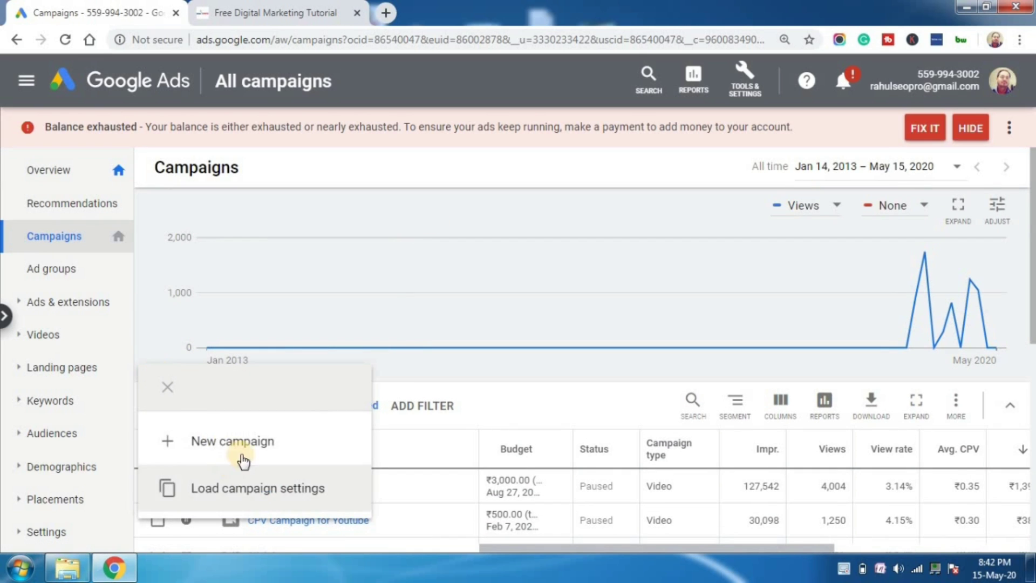
{"action": "left_click", "coordinate": [266, 440]}
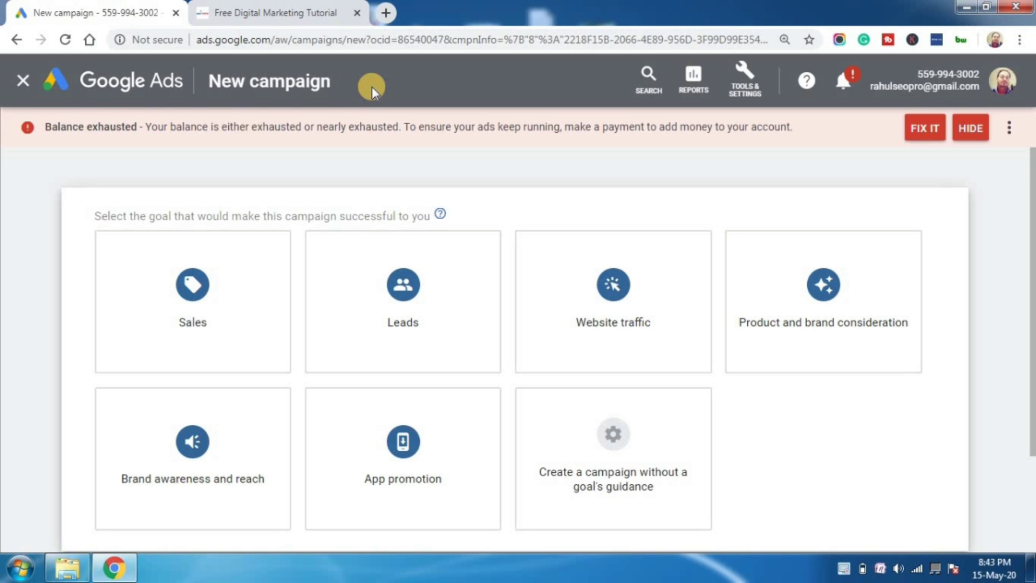
Step: View the digiranks.com article "How To Get Website Traffic Fast without SEO" and return to Google Ads
{"action": "left_click", "coordinate": [233, 12]}
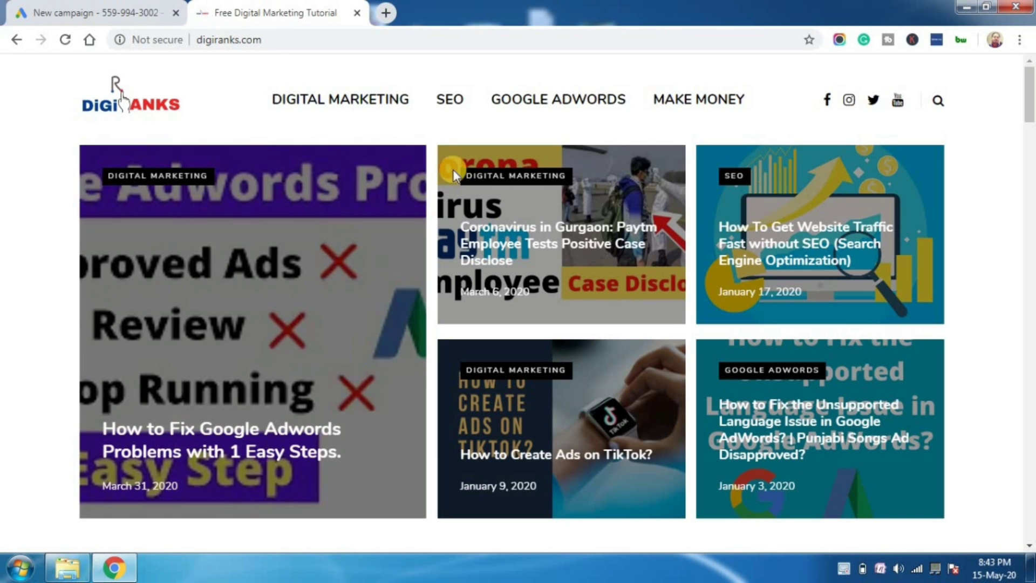
{"action": "left_click", "coordinate": [802, 250]}
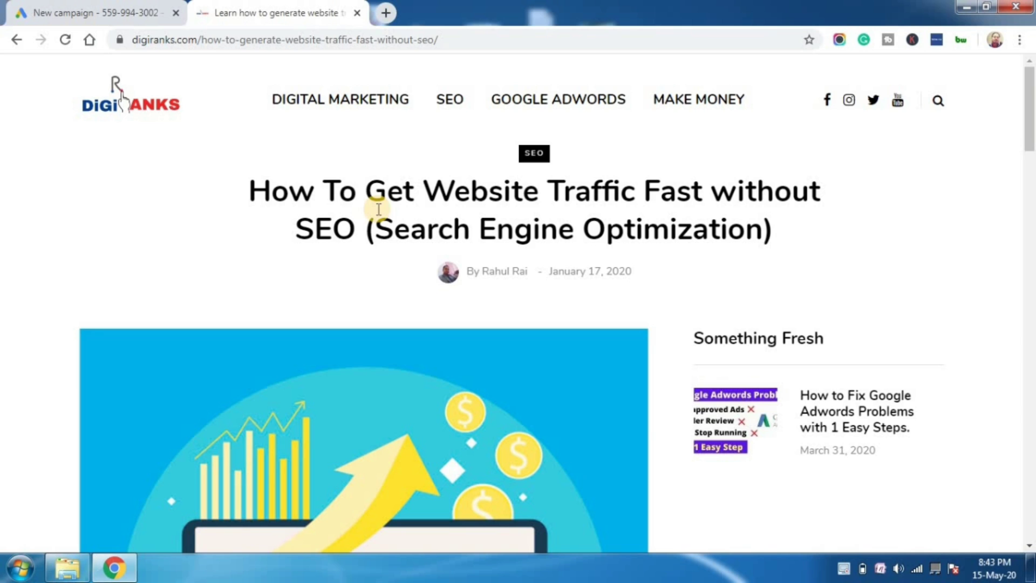
{"action": "left_click", "coordinate": [140, 2]}
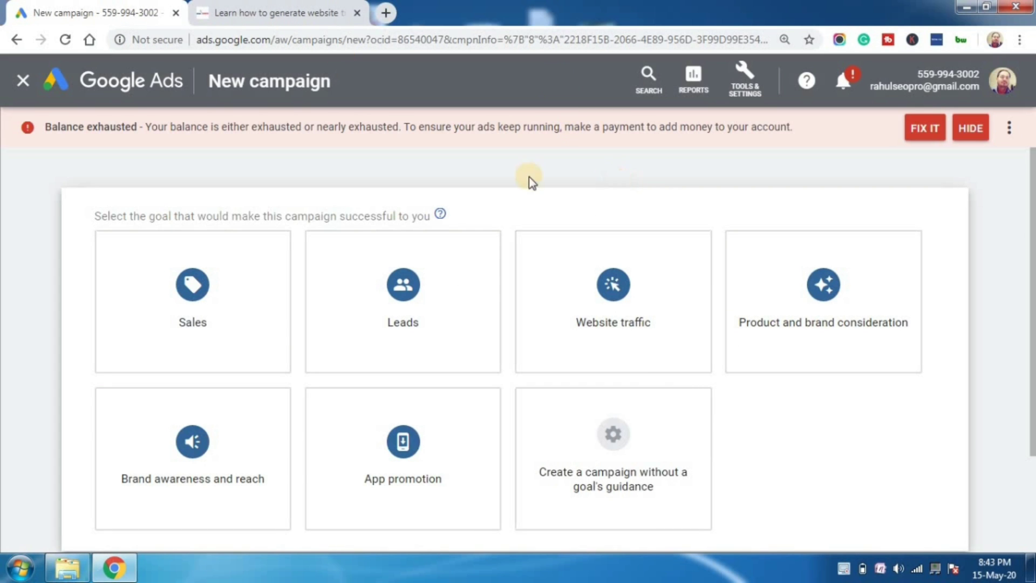
Step: Close the new campaign setup and start discovering new keywords in Keyword Planner
{"action": "left_click", "coordinate": [23, 87]}
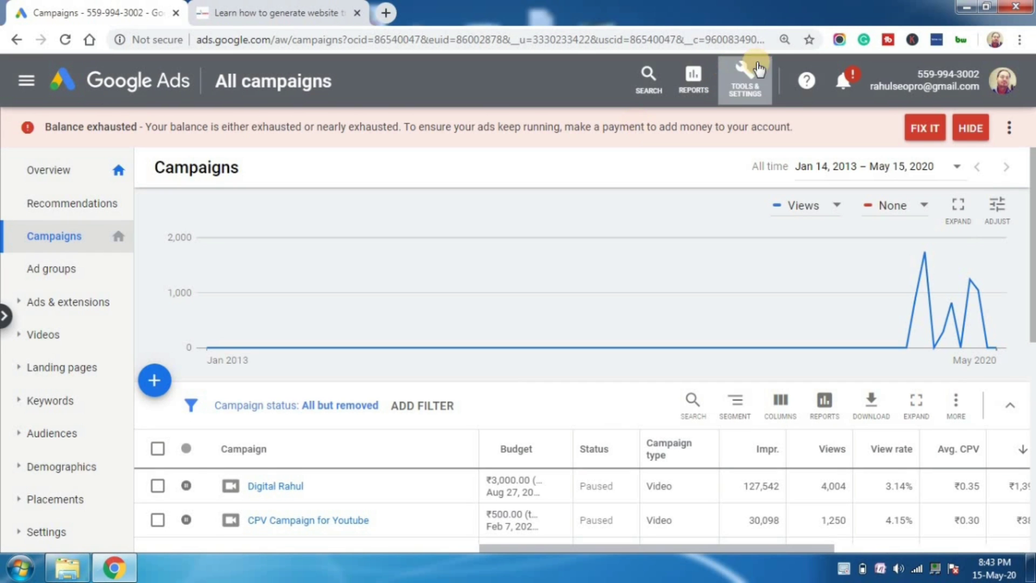
{"action": "left_click", "coordinate": [740, 95]}
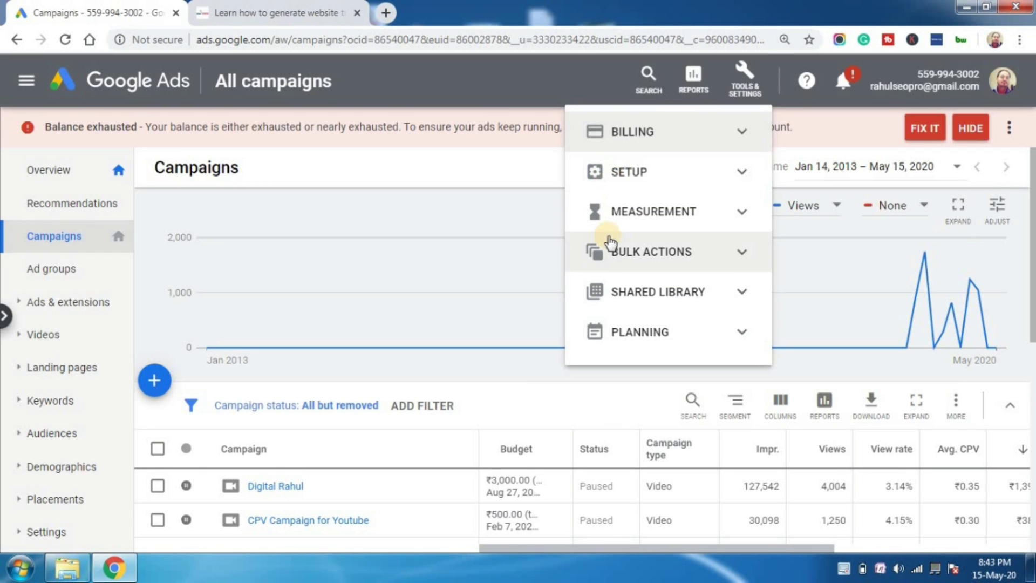
{"action": "left_click", "coordinate": [737, 333]}
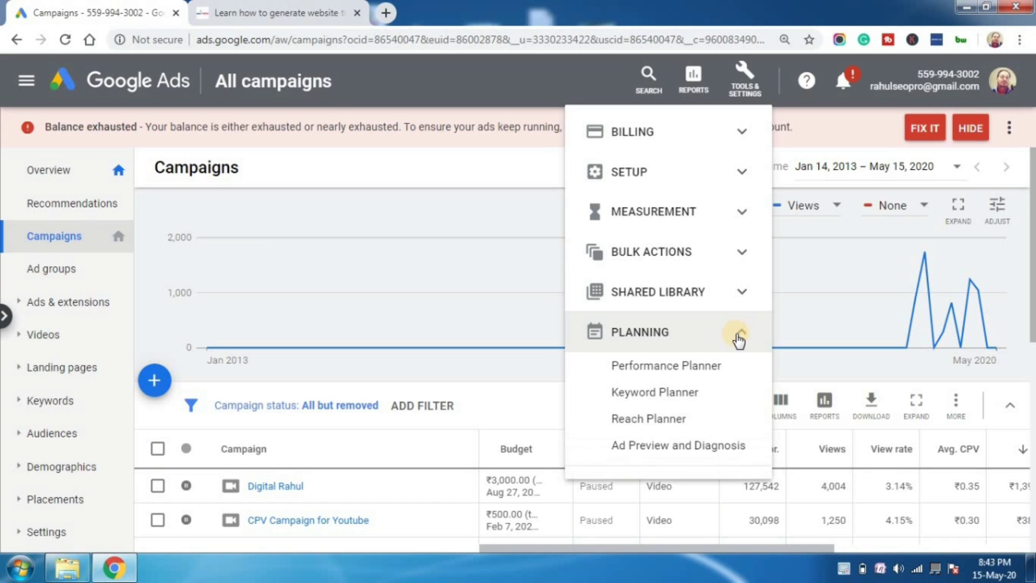
{"action": "left_click", "coordinate": [666, 397]}
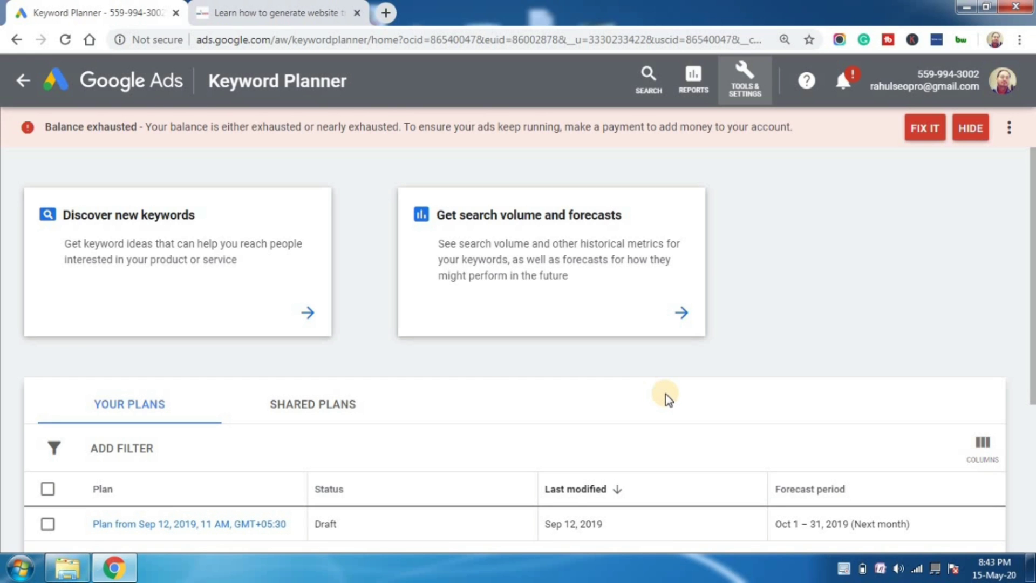
{"action": "left_click", "coordinate": [128, 250]}
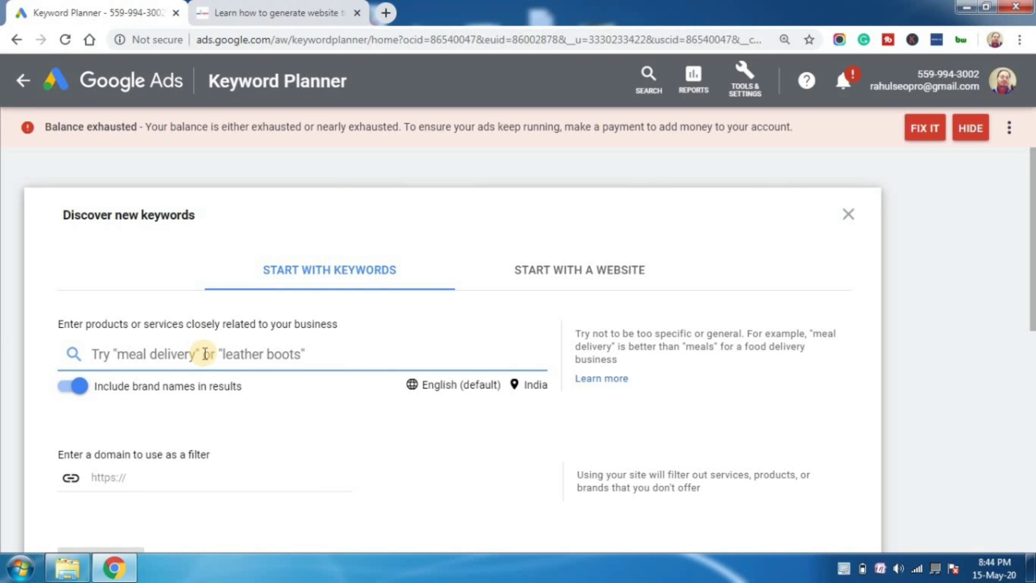
Step: Add "digital marketing services" and "digital marketing agency" as the starting keywords
{"action": "left_click", "coordinate": [205, 354]}
{"action": "type", "text": "digital marketing ser"}
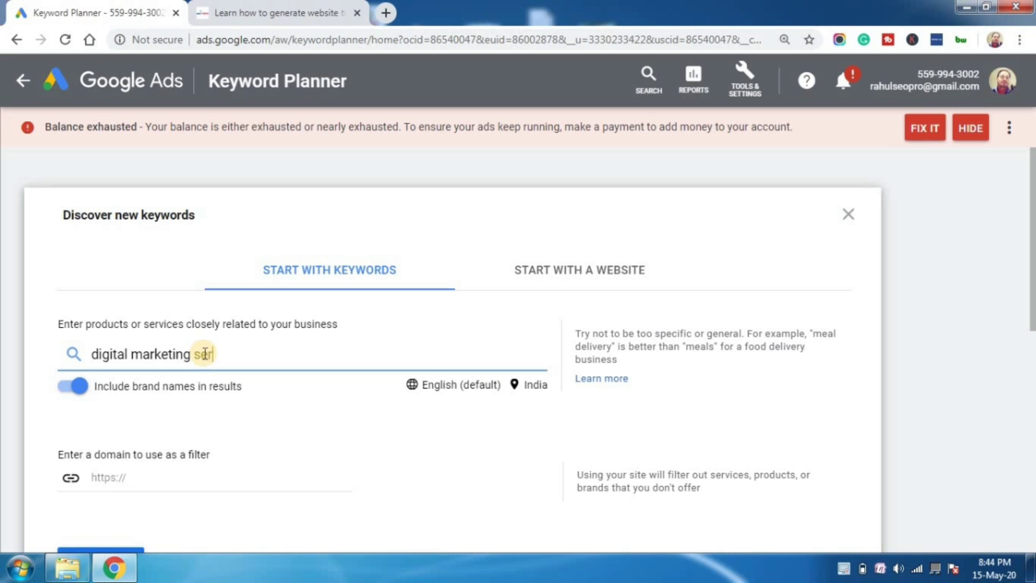
{"action": "type", "text": "vices"}
{"action": "key", "text": "Return"}
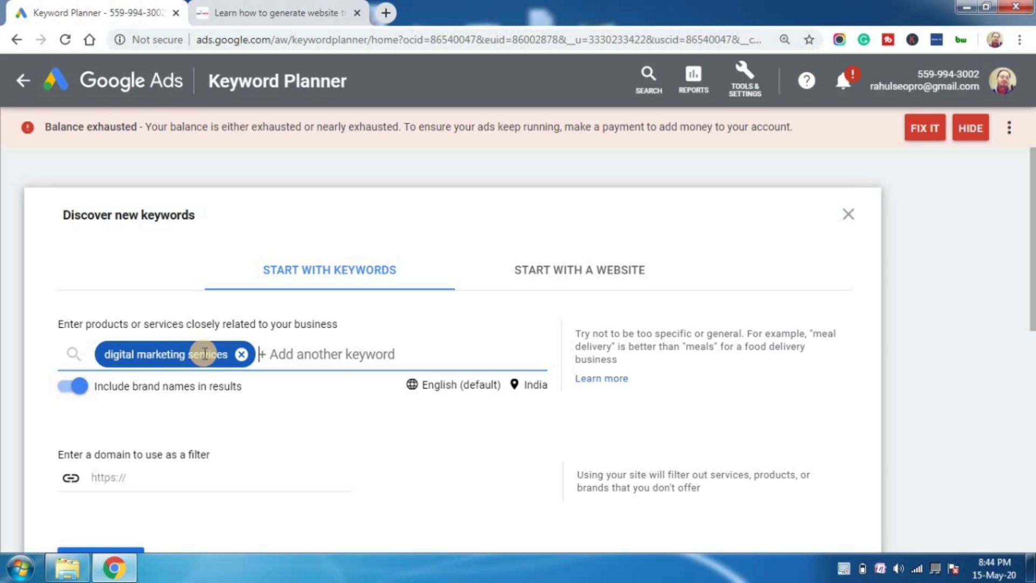
{"action": "type", "text": "digital"}
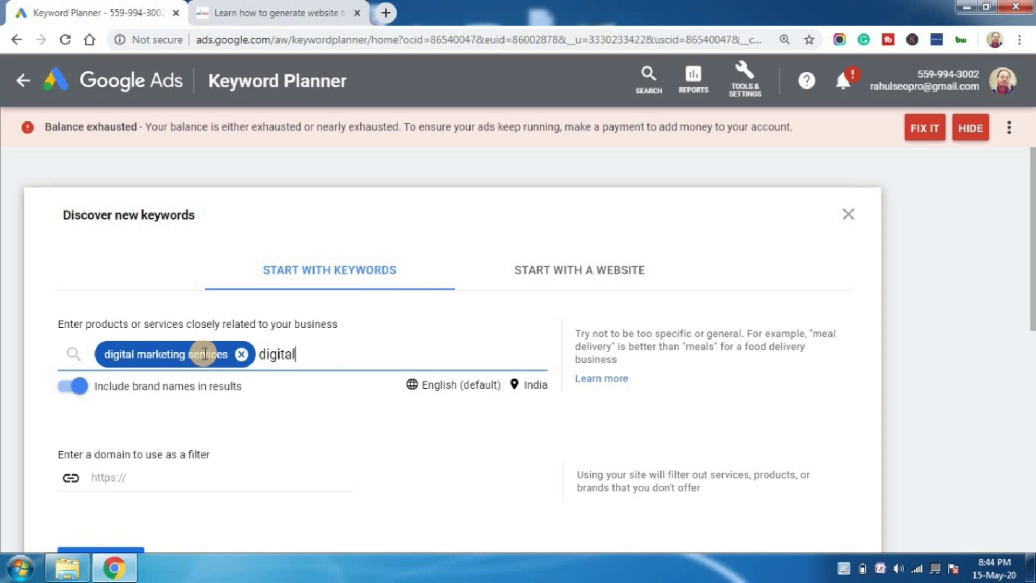
{"action": "type", "text": " marketing "}
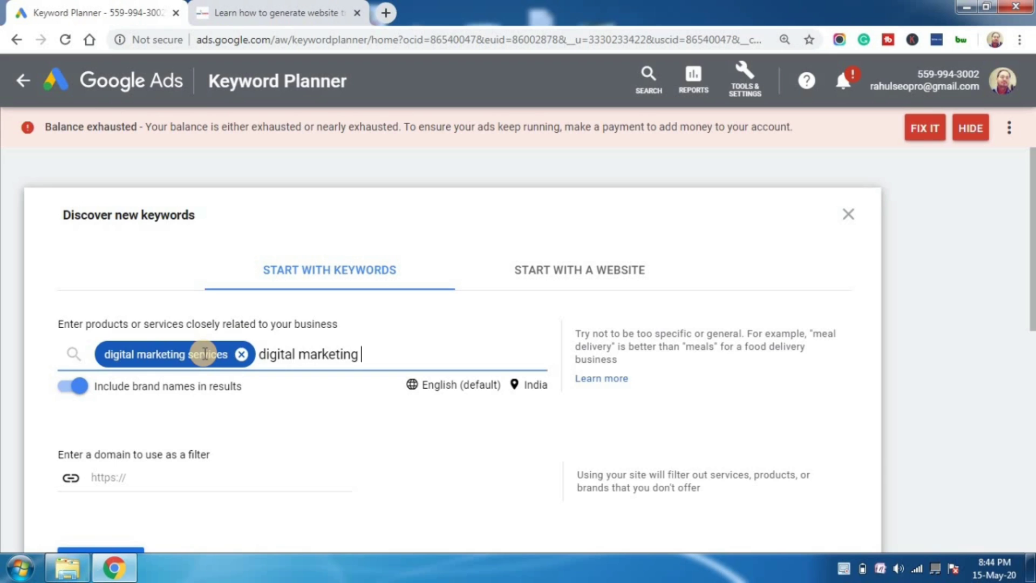
{"action": "type", "text": "agency"}
{"action": "key", "text": "Return"}
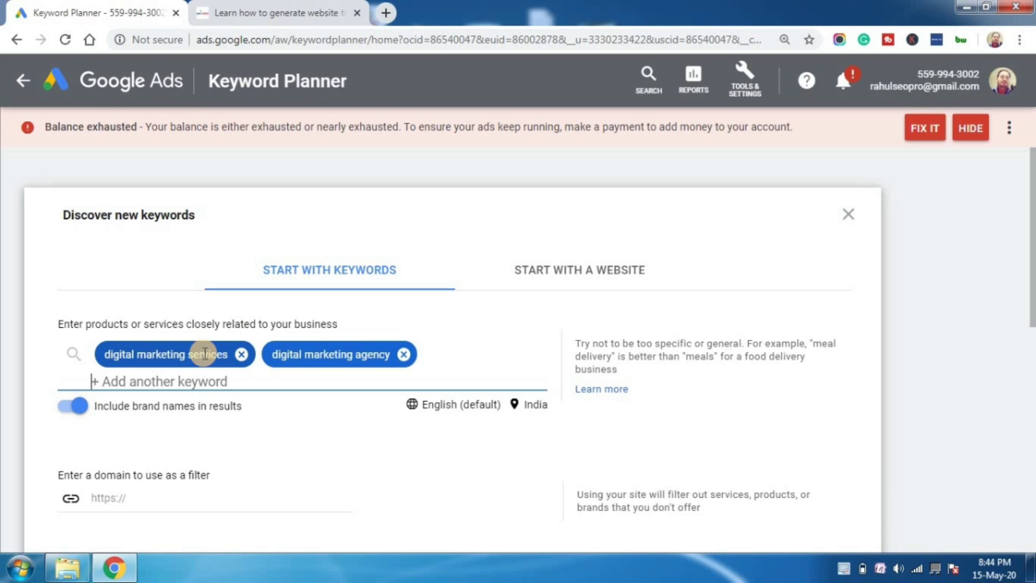
Step: Add "digital marketing company" as a third starting keyword and get the keyword results
{"action": "type", "text": "digita"}
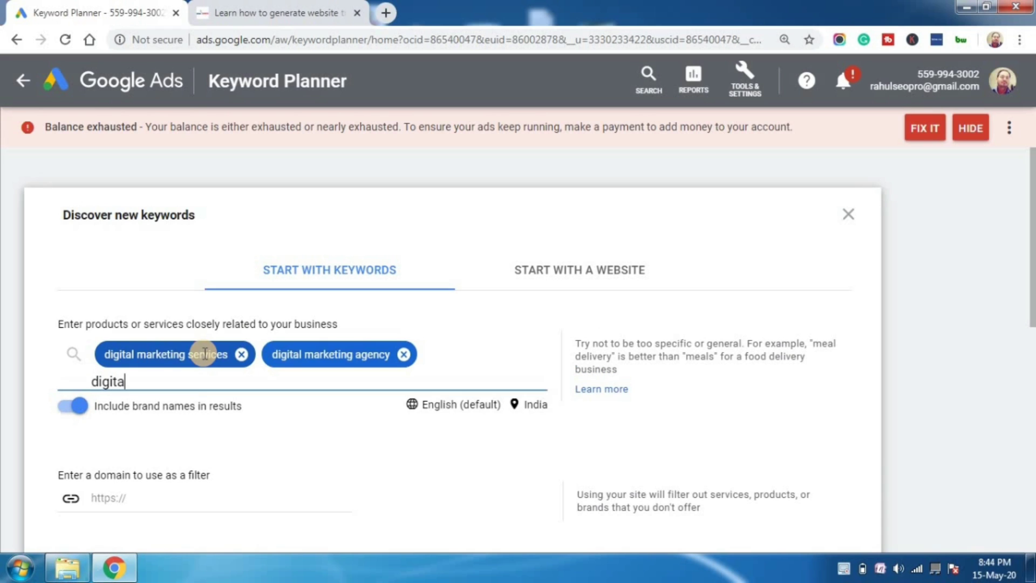
{"action": "type", "text": "l amrketing"}
{"action": "key", "text": "BackSpace"}
{"action": "key", "text": "BackSpace"}
{"action": "key", "text": "BackSpace"}
{"action": "key", "text": "BackSpace"}
{"action": "key", "text": "BackSpace"}
{"action": "key", "text": "BackSpace"}
{"action": "key", "text": "BackSpace"}
{"action": "type", "text": "marketing"}
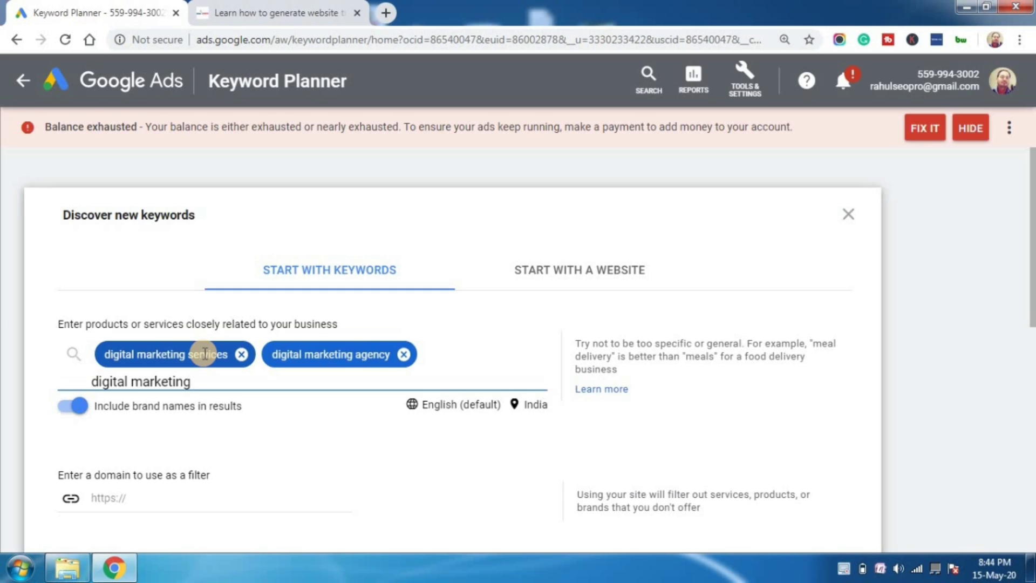
{"action": "type", "text": " comoan"}
{"action": "type", "text": "any"}
{"action": "key", "text": "Return"}
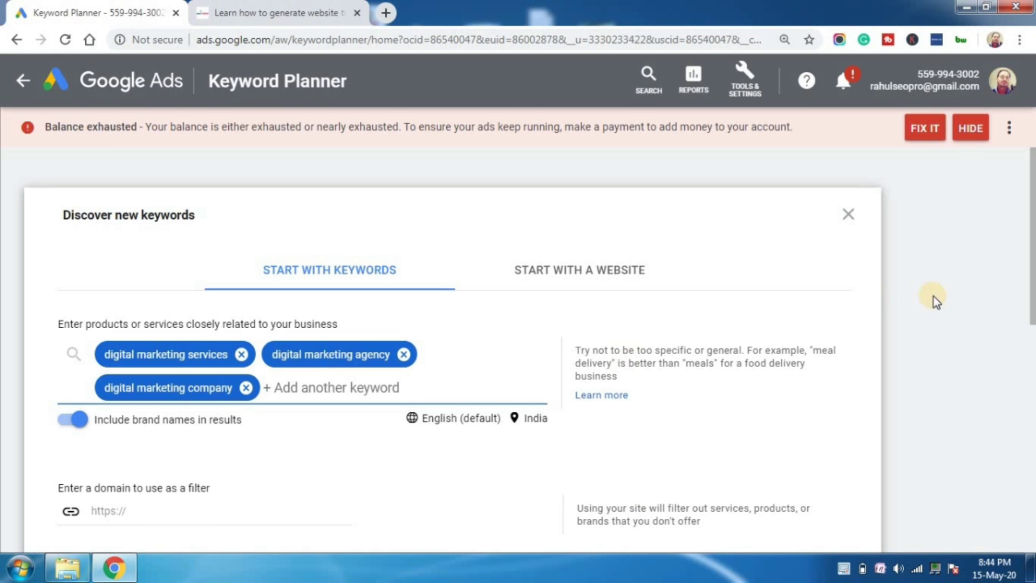
{"action": "left_click_drag", "start_coordinate": [1030, 173], "coordinate": [1031, 258]}
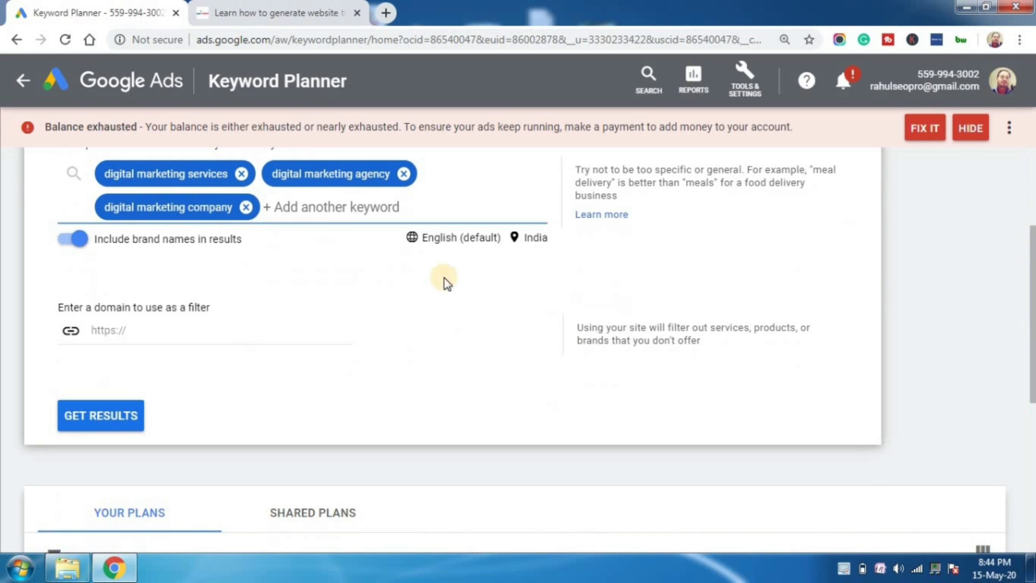
{"action": "left_click", "coordinate": [126, 415]}
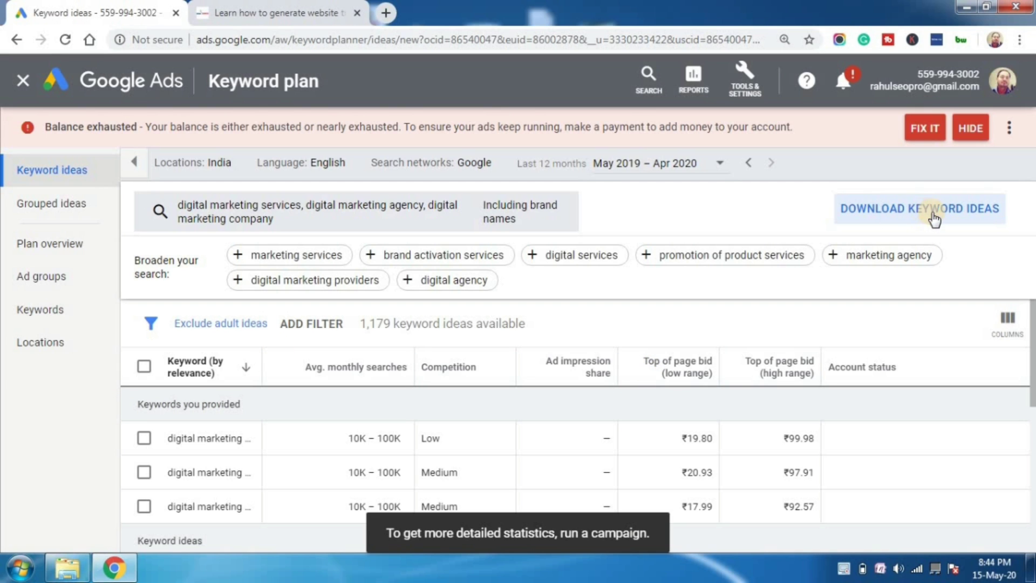
Step: Examine the low and high top-of-page bid ranges for the provided keywords and look through the keyword ideas
{"action": "left_click_drag", "start_coordinate": [1034, 369], "coordinate": [1032, 333]}
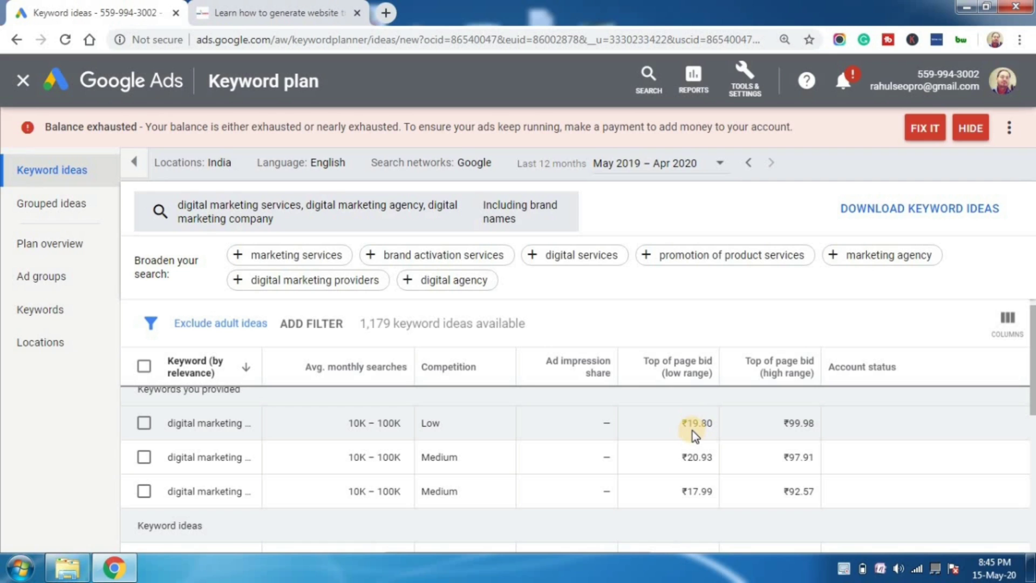
{"action": "left_click_drag", "start_coordinate": [813, 423], "coordinate": [791, 421]}
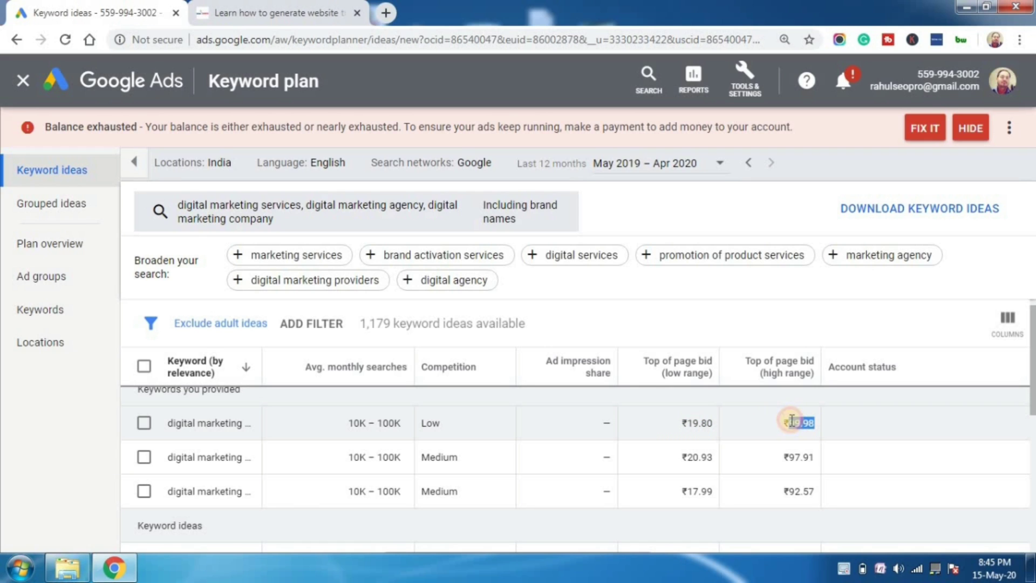
{"action": "double_click", "coordinate": [689, 424]}
{"action": "left_click_drag", "start_coordinate": [817, 423], "coordinate": [783, 422]}
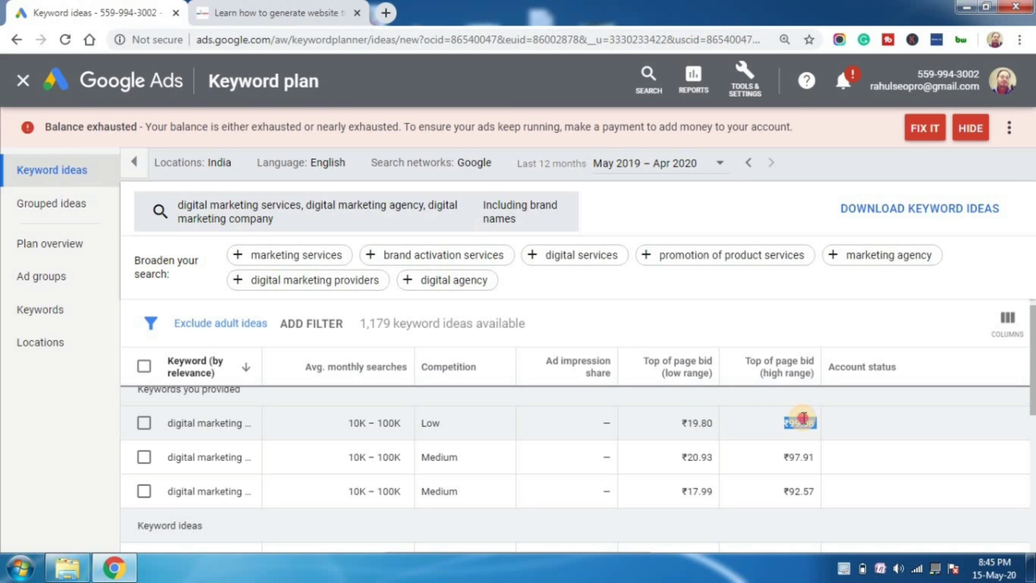
{"action": "scroll", "coordinate": [1031, 389], "scroll_direction": "down", "scroll_amount": 2}
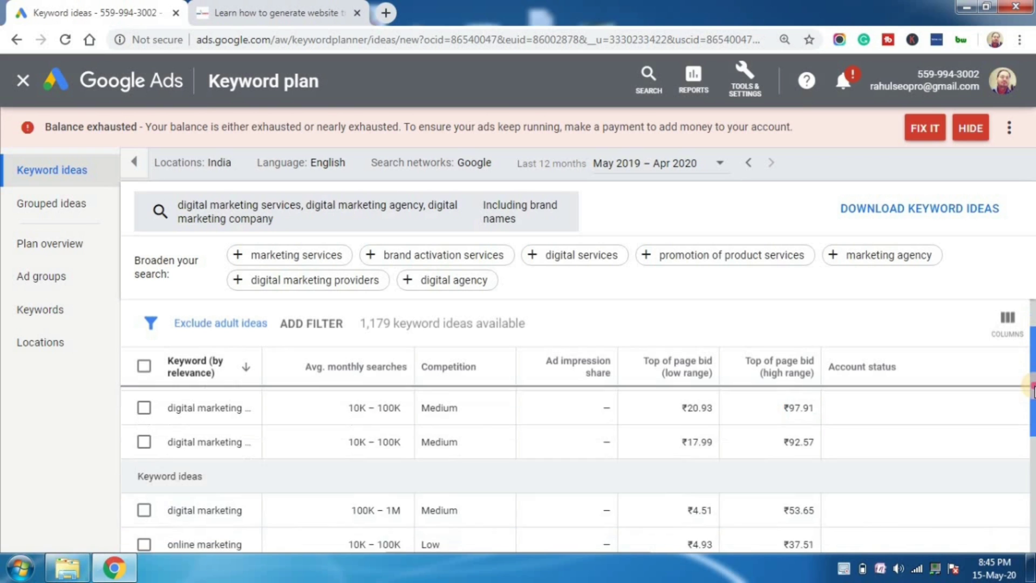
{"action": "scroll", "coordinate": [1032, 399], "scroll_direction": "down", "scroll_amount": 2}
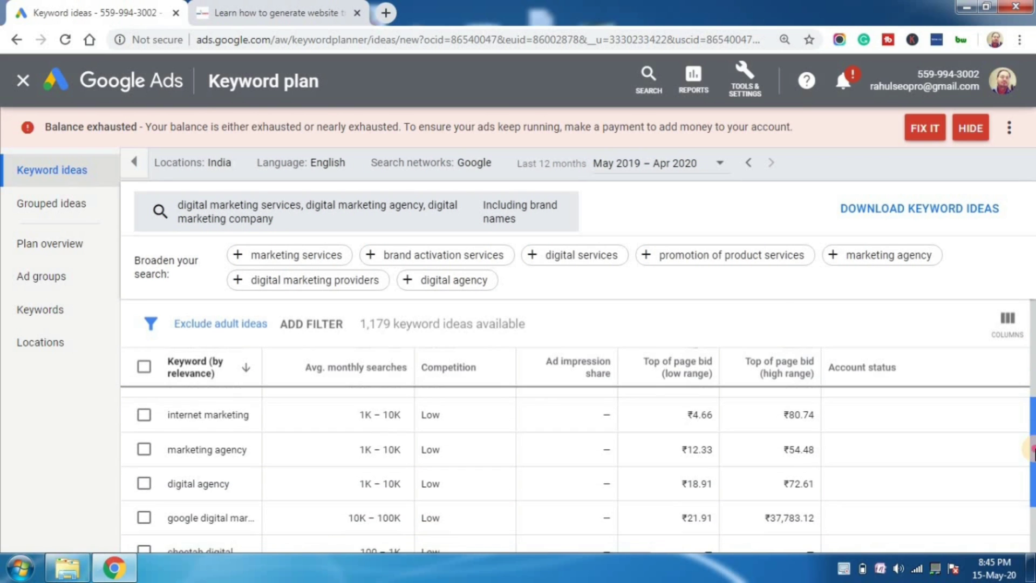
{"action": "scroll", "coordinate": [1030, 470], "scroll_direction": "down", "scroll_amount": 2}
{"action": "scroll", "coordinate": [1030, 470], "scroll_direction": "up", "scroll_amount": 6}
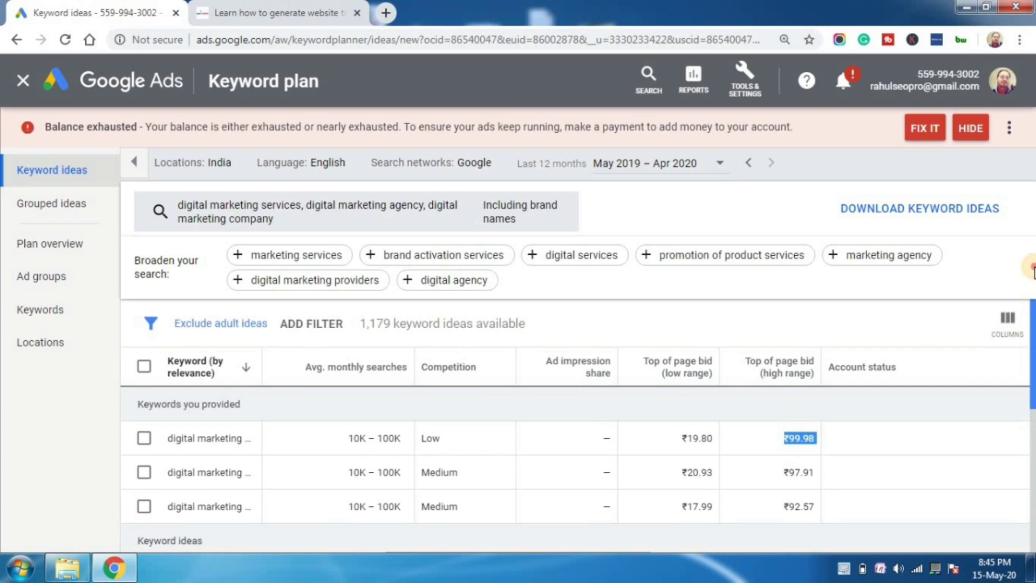
Step: Download the keyword ideas as a .csv file and close the keyword plan
{"action": "left_click", "coordinate": [897, 211]}
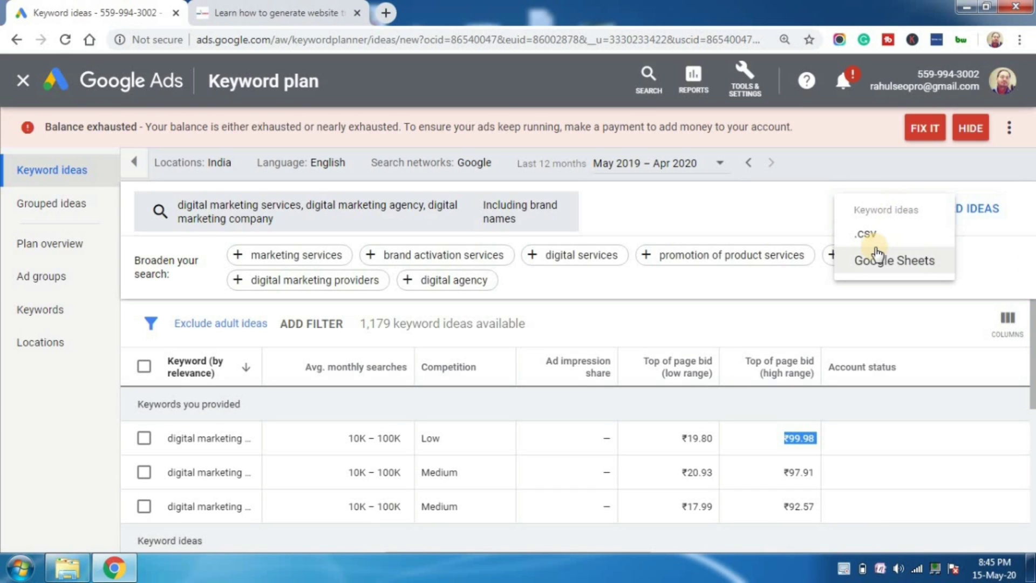
{"action": "left_click", "coordinate": [870, 236]}
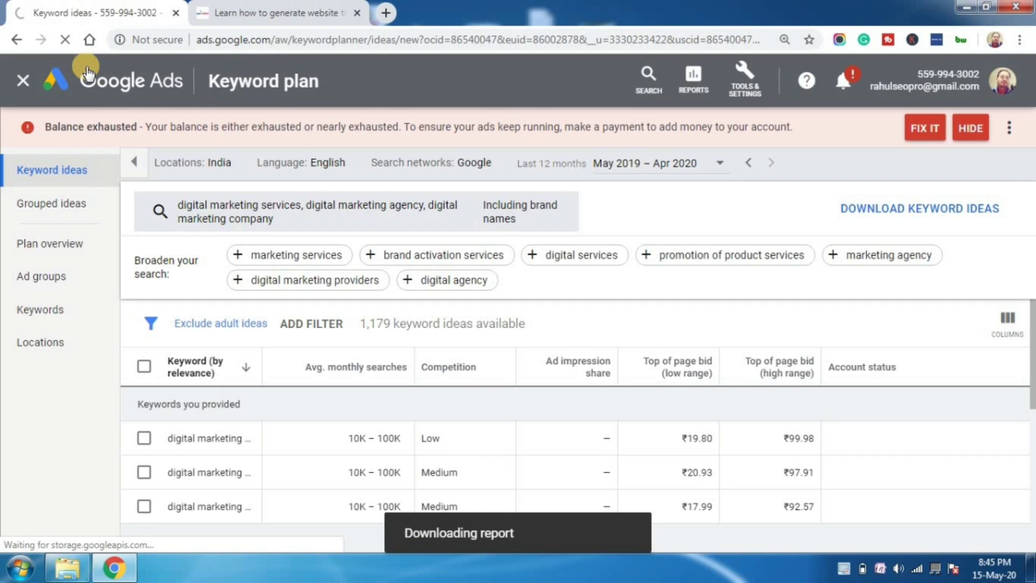
{"action": "left_click", "coordinate": [19, 84]}
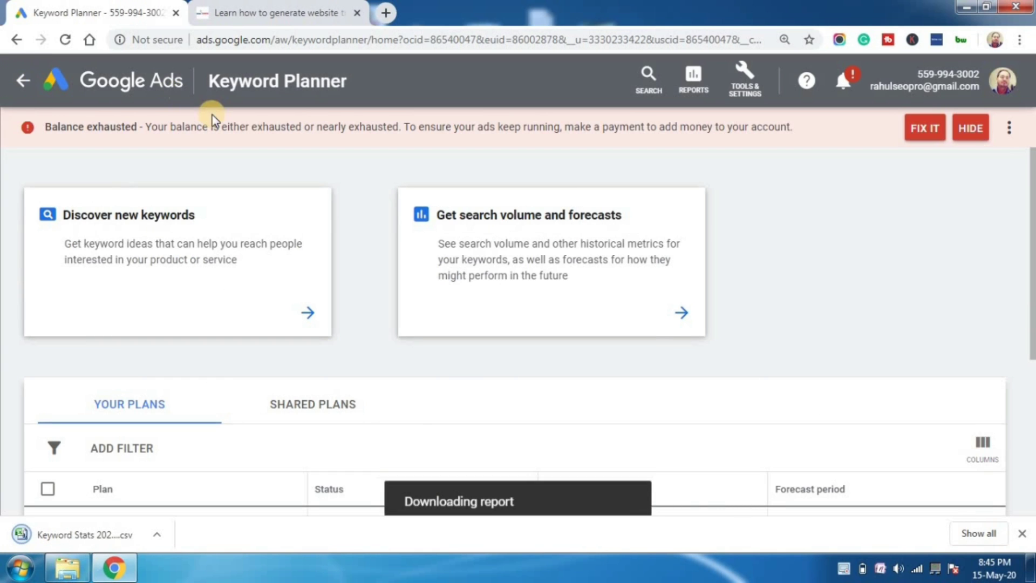
Step: Start a new campaign from the account overview with the Leads goal and the Search campaign type
{"action": "left_click", "coordinate": [98, 87]}
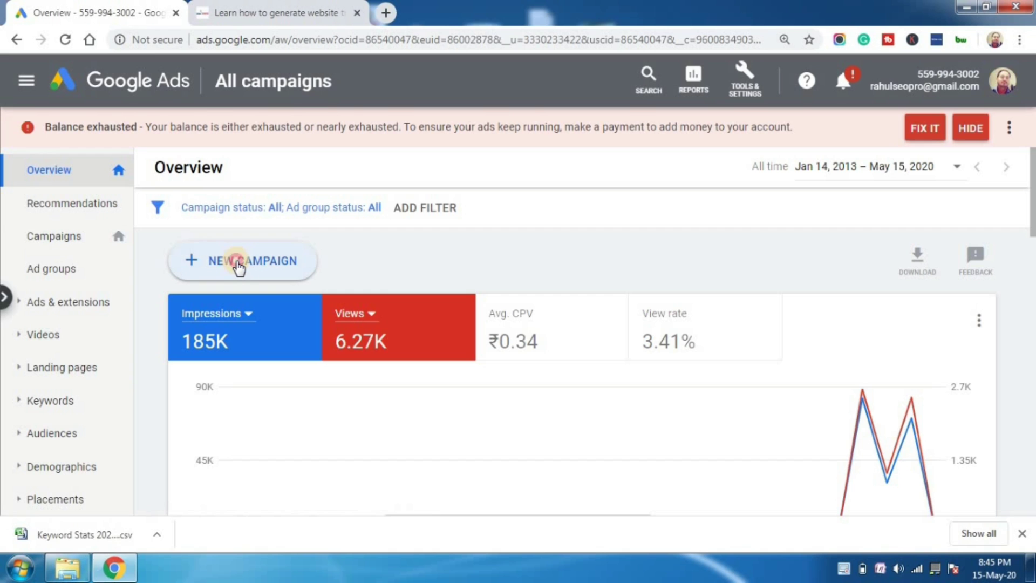
{"action": "left_click", "coordinate": [239, 266]}
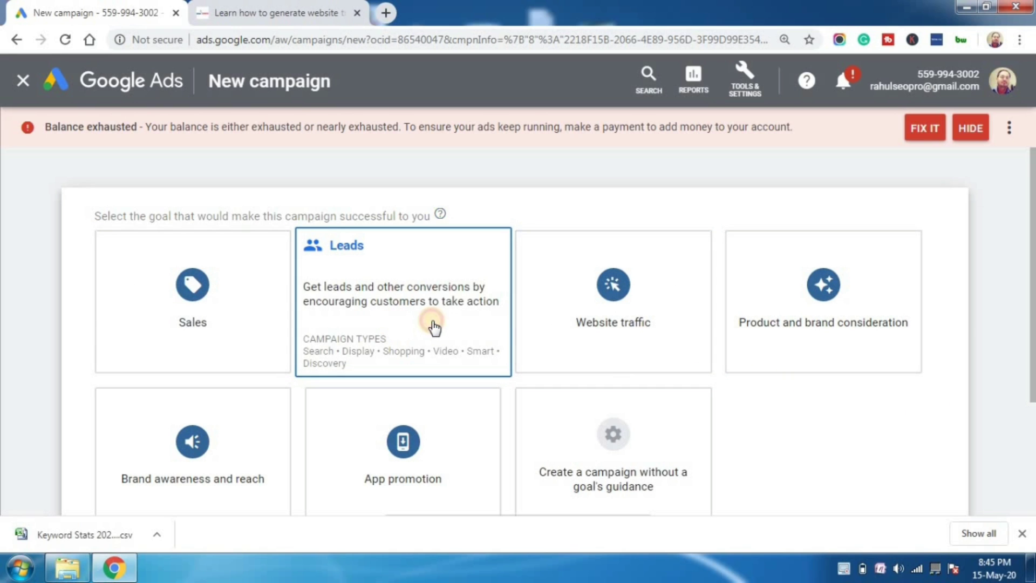
{"action": "scroll", "coordinate": [434, 327], "scroll_direction": "down", "scroll_amount": 7}
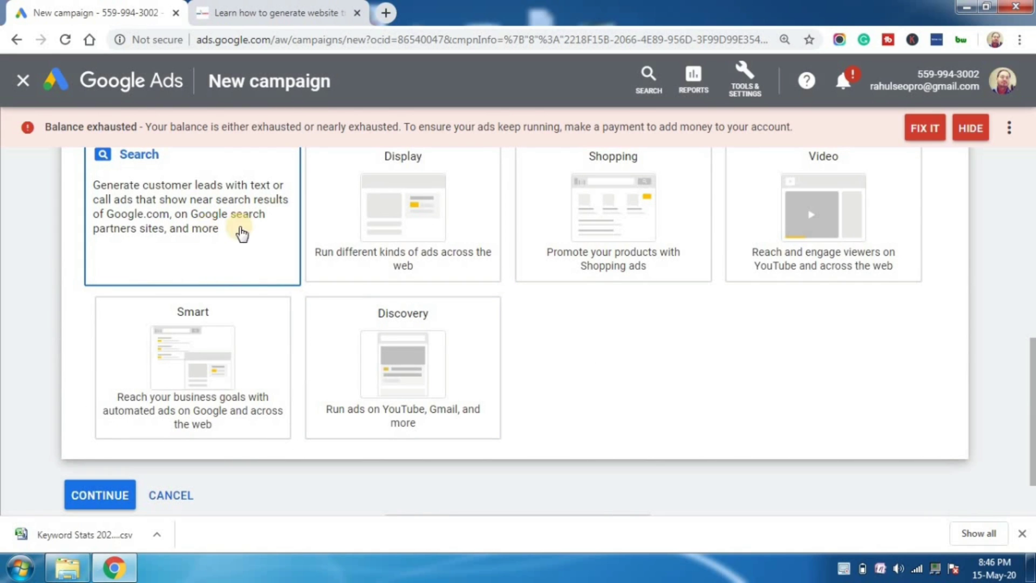
{"action": "left_click", "coordinate": [212, 214]}
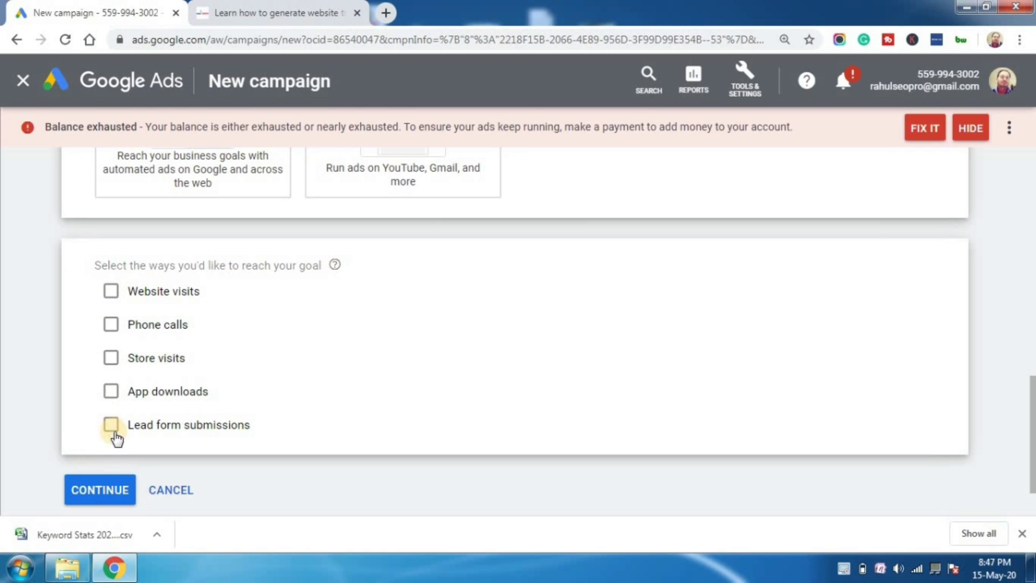
{"action": "left_click", "coordinate": [111, 294]}
{"action": "left_click", "coordinate": [178, 328]}
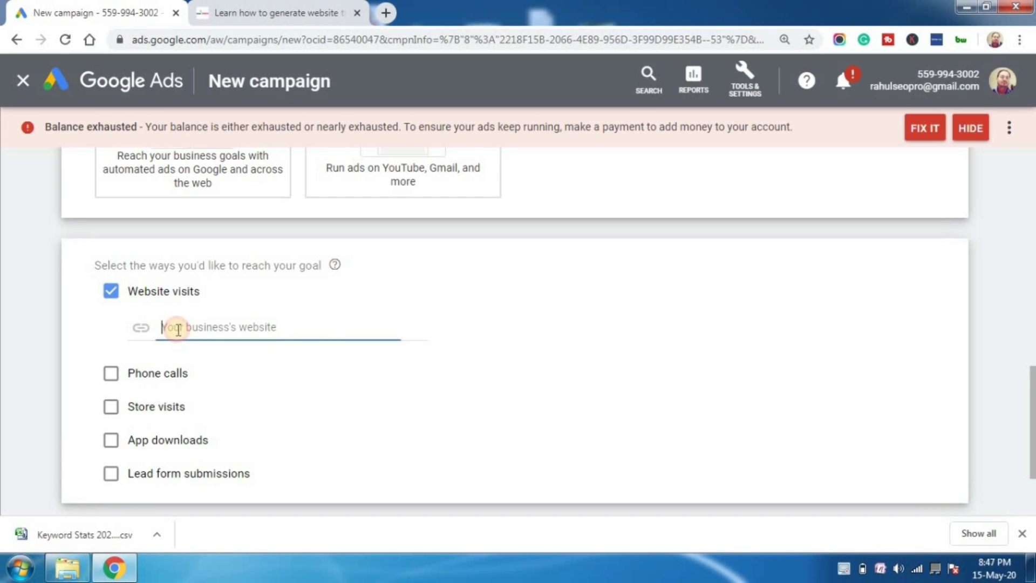
{"action": "type", "text": "https://digiranks.com/"}
{"action": "left_click", "coordinate": [380, 351]}
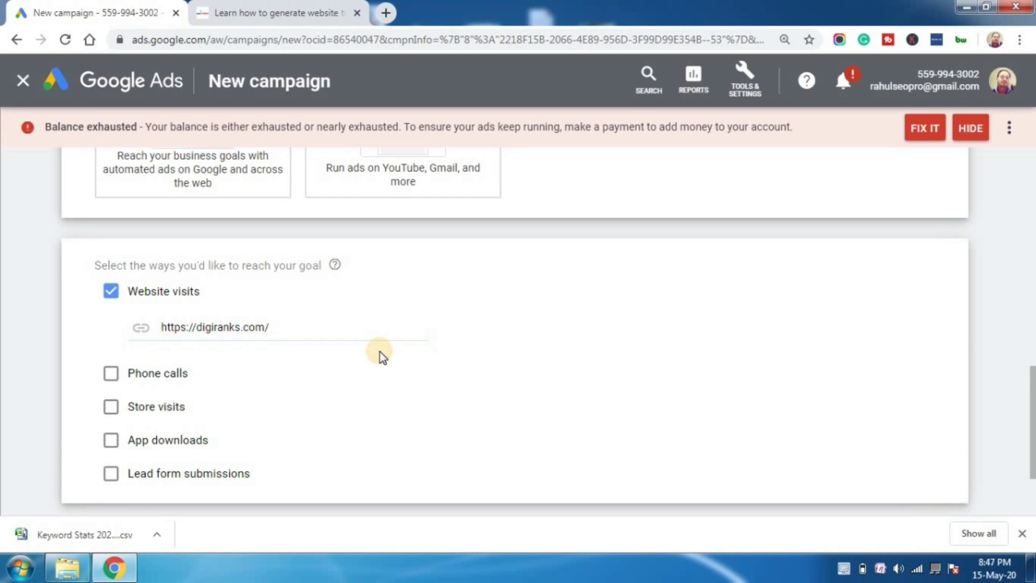
{"action": "left_click", "coordinate": [111, 476]}
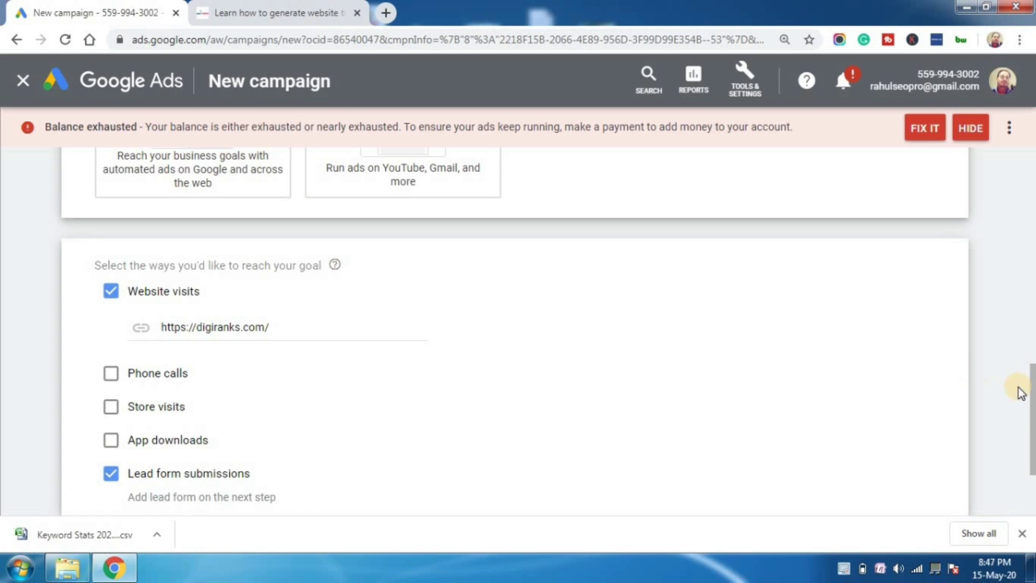
{"action": "left_click_drag", "start_coordinate": [1031, 402], "coordinate": [1031, 422]}
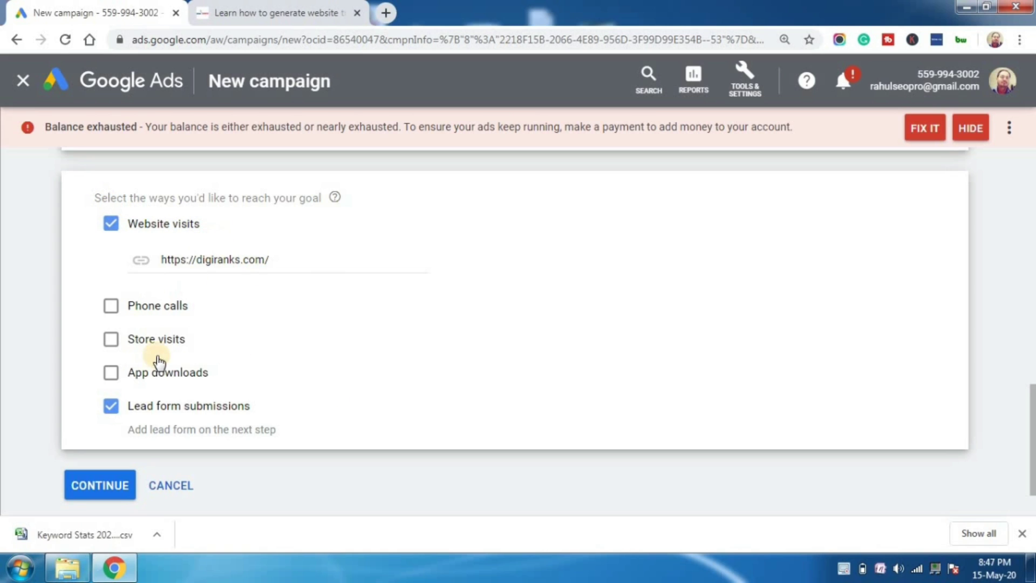
{"action": "left_click", "coordinate": [111, 406]}
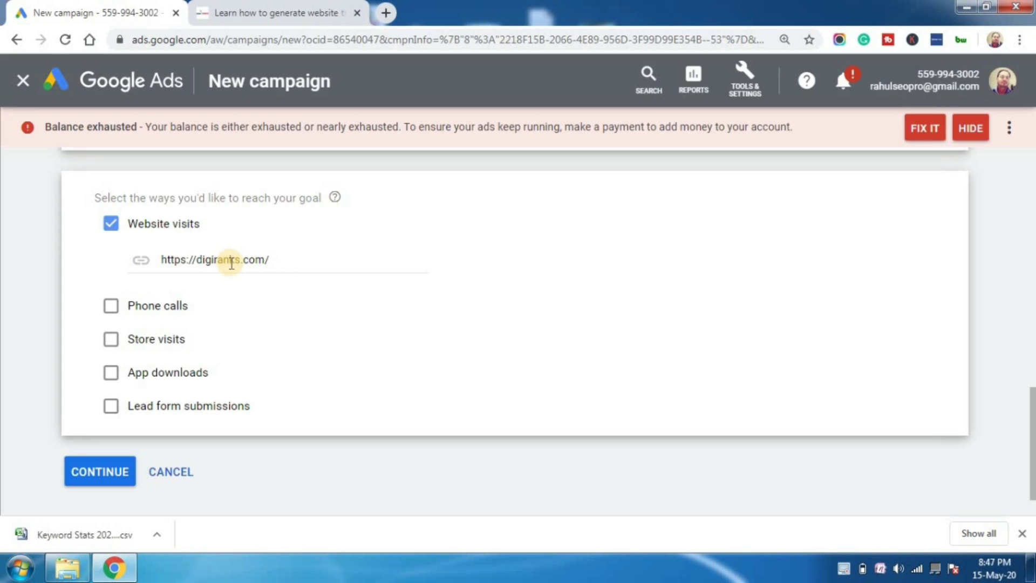
Step: Continue to the campaign settings and exclude the Google Display Network from the campaign's networks
{"action": "left_click", "coordinate": [95, 474]}
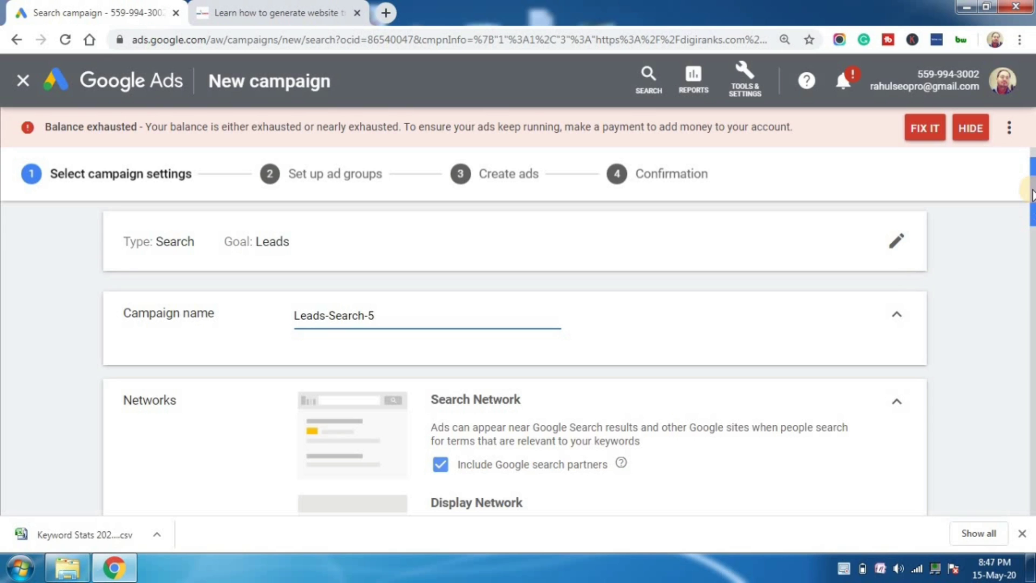
{"action": "left_click_drag", "start_coordinate": [1032, 189], "coordinate": [1033, 243]}
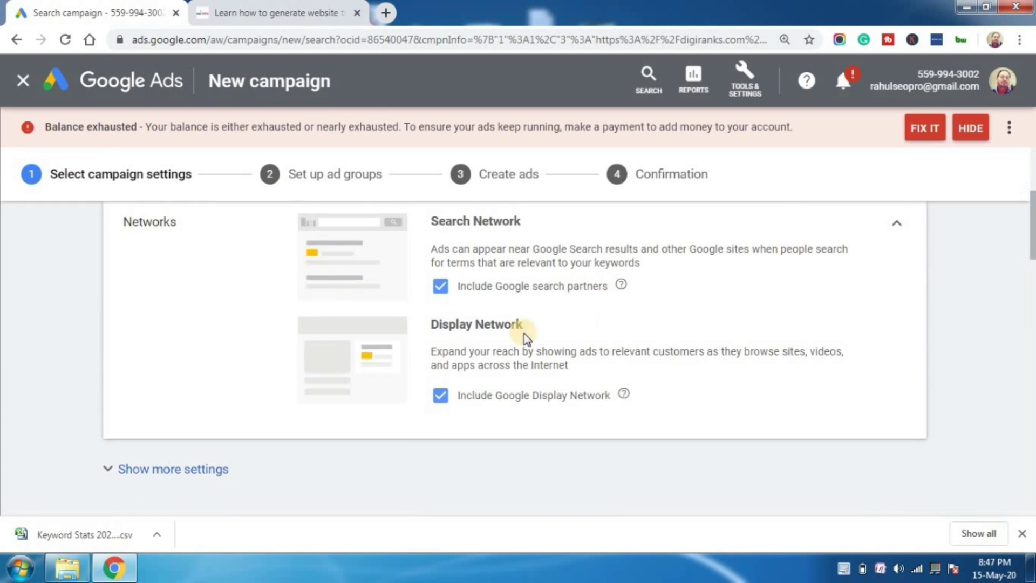
{"action": "left_click", "coordinate": [441, 396]}
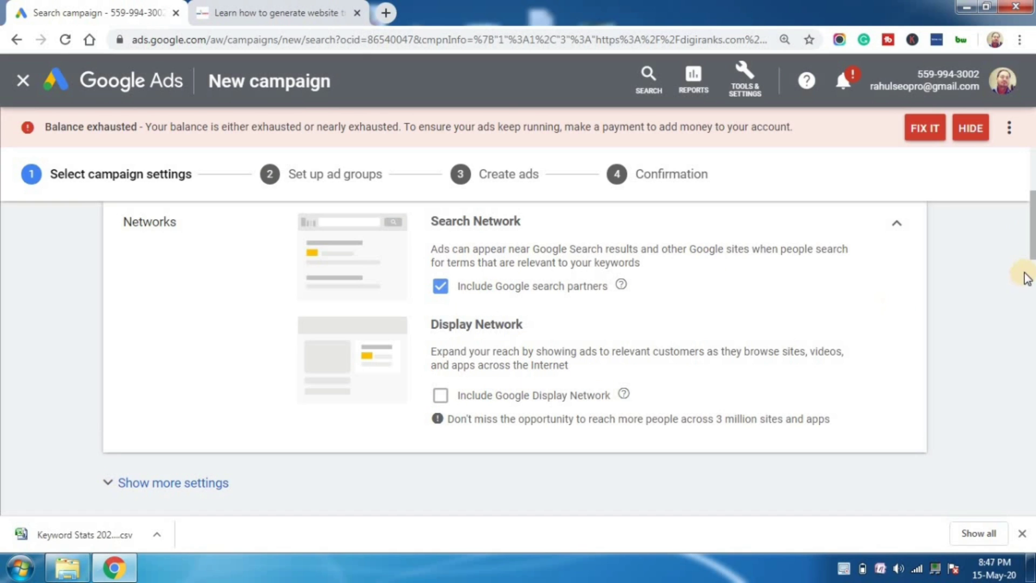
Step: Expand the location options and target the Delhi, India union territory as a custom location instead of all of India
{"action": "left_click_drag", "start_coordinate": [1030, 232], "coordinate": [1031, 302]}
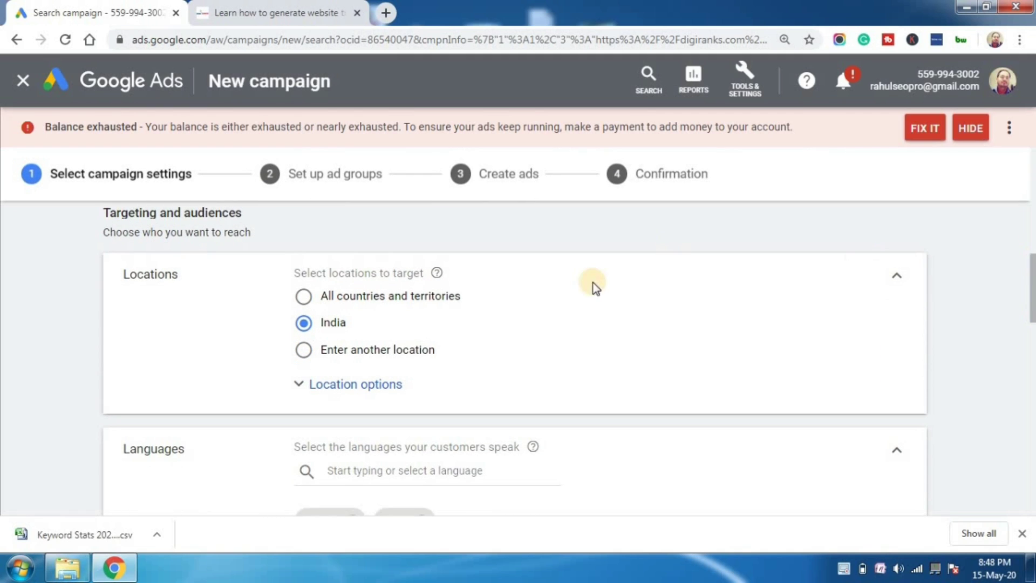
{"action": "left_click", "coordinate": [322, 386]}
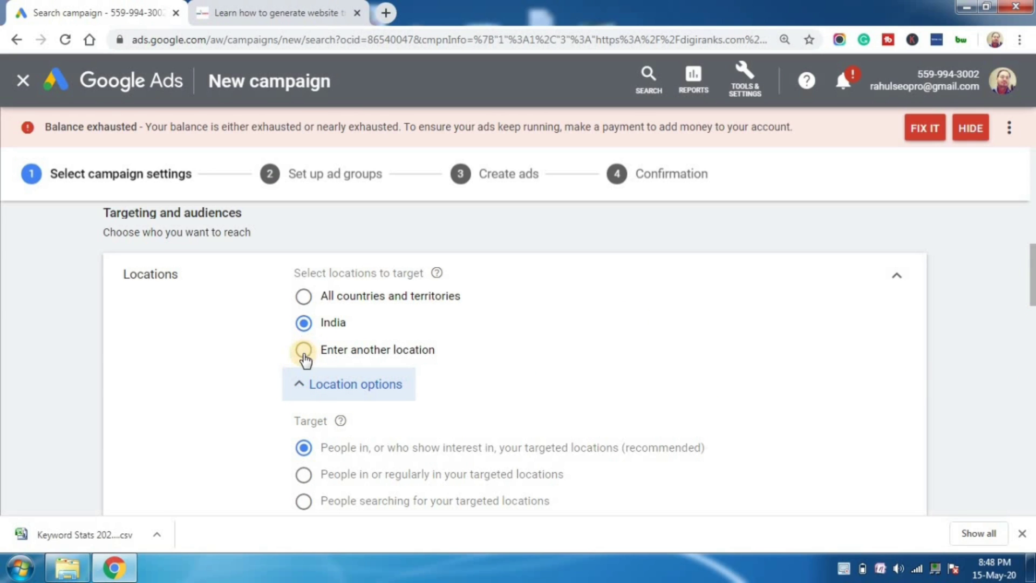
{"action": "left_click", "coordinate": [303, 352]}
{"action": "left_click", "coordinate": [381, 388]}
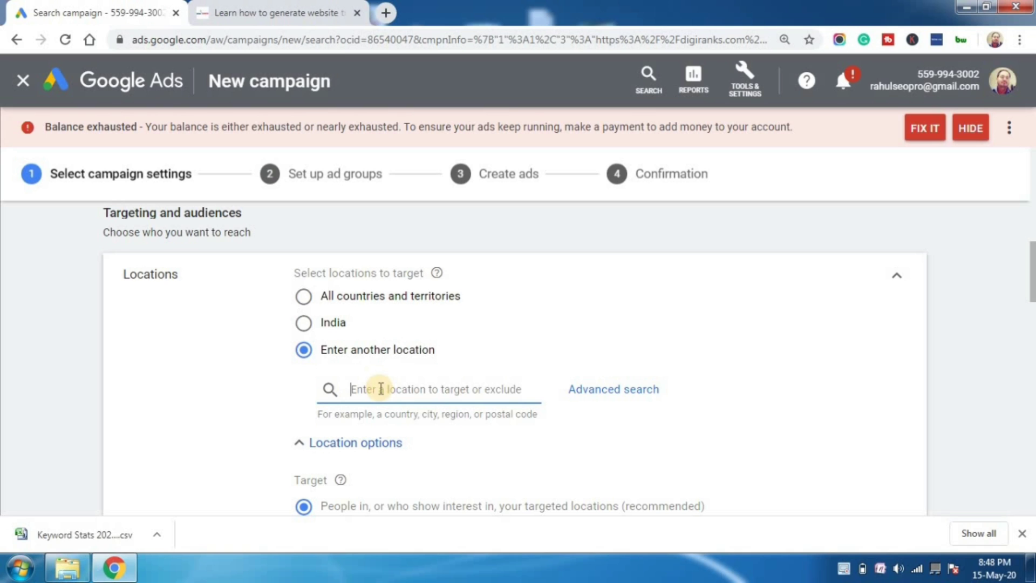
{"action": "type", "text": "Delhi"}
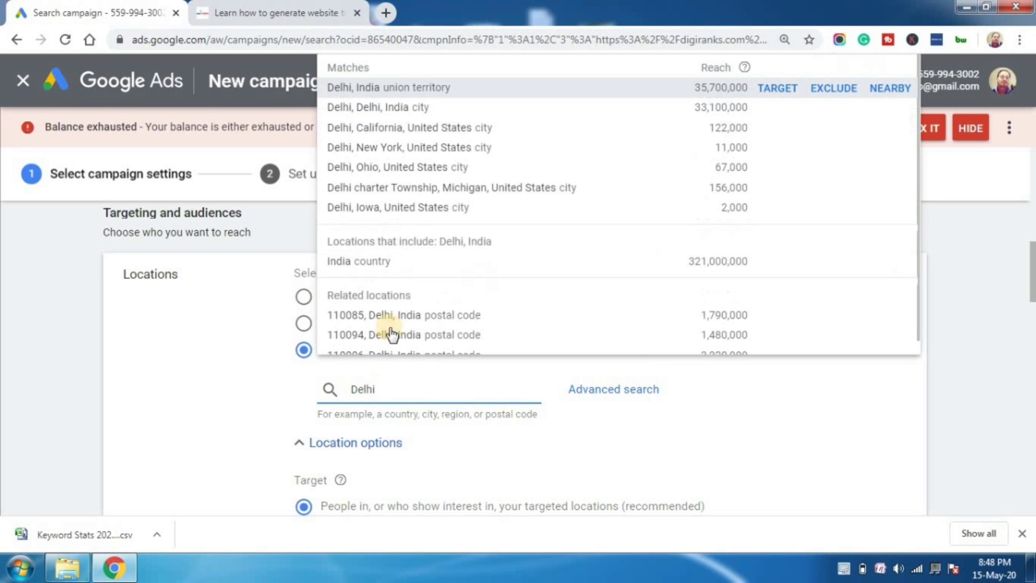
{"action": "left_click", "coordinate": [770, 88]}
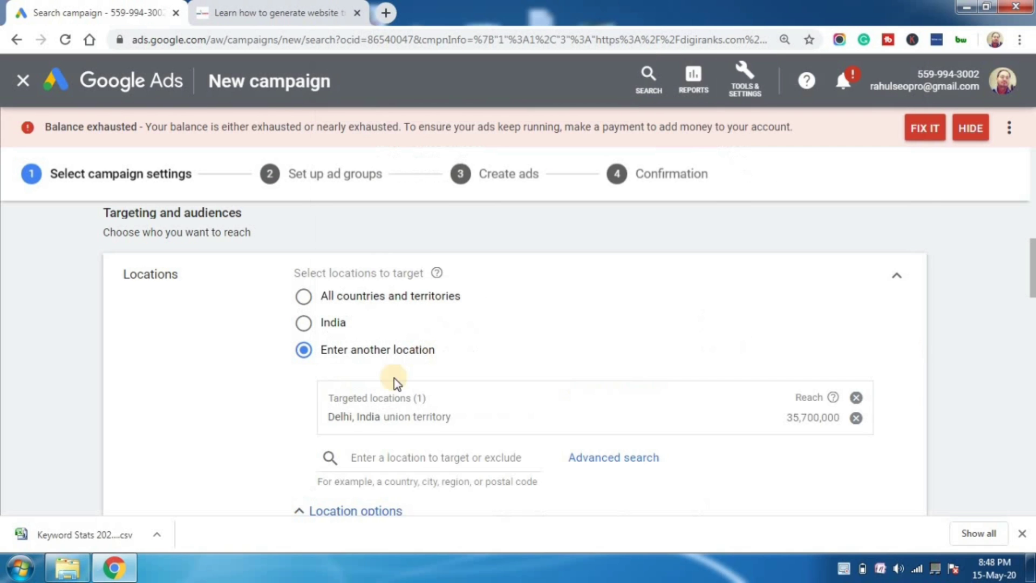
Step: Add the city of Mumbai, Maharashtra, India as a second targeted location
{"action": "left_click", "coordinate": [399, 463]}
{"action": "type", "text": "k"}
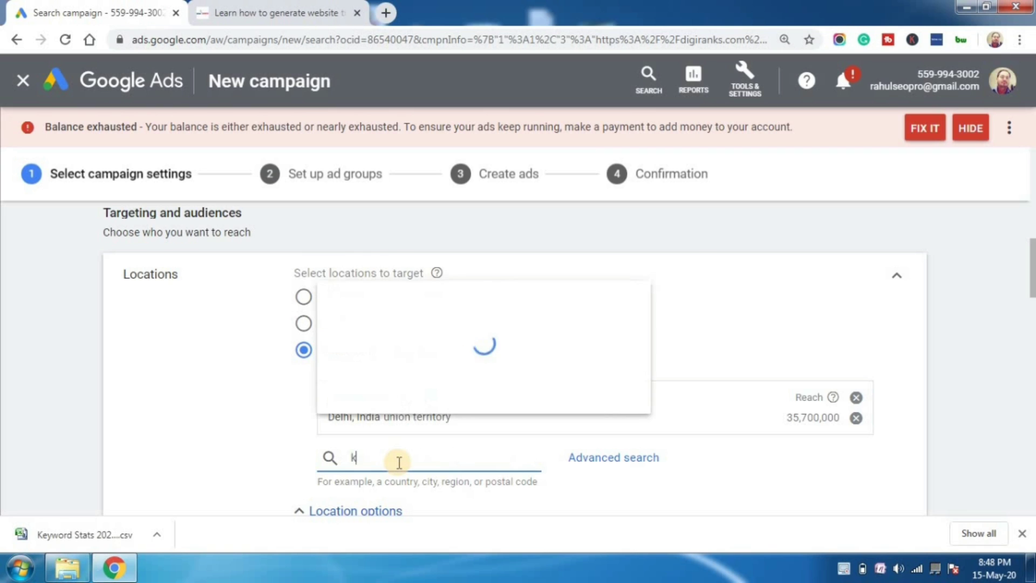
{"action": "key", "text": "BackSpace"}
{"action": "type", "text": "mumbai"}
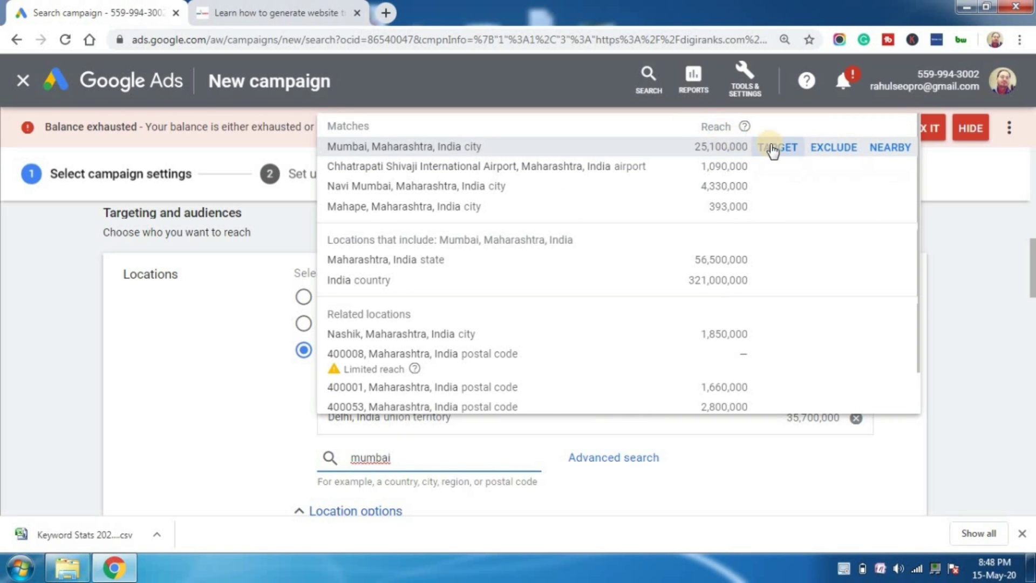
{"action": "left_click", "coordinate": [770, 148]}
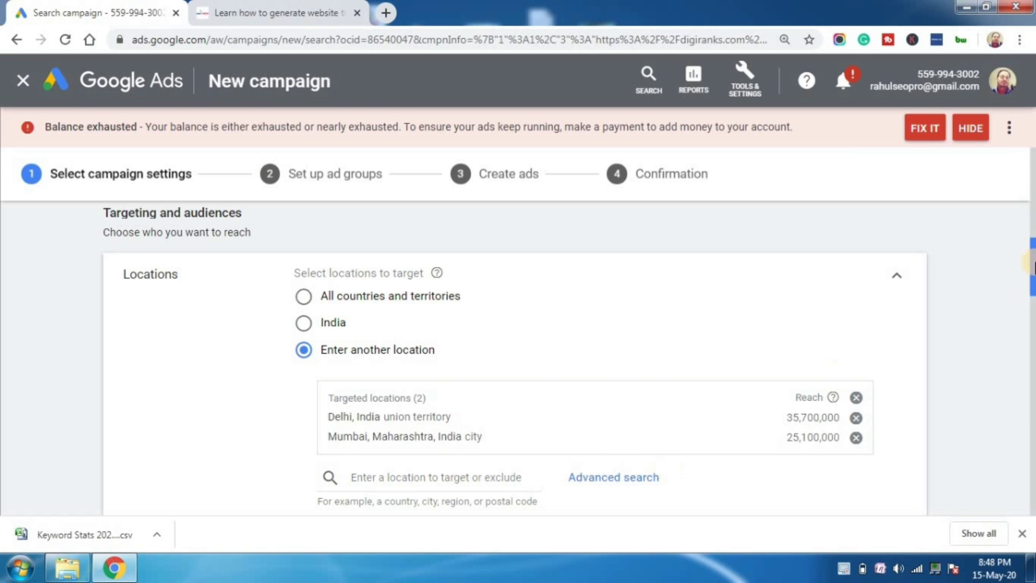
Step: Expand the campaign's audience settings and search the audiences for "digital marketing"
{"action": "left_click_drag", "start_coordinate": [1034, 273], "coordinate": [1034, 293]}
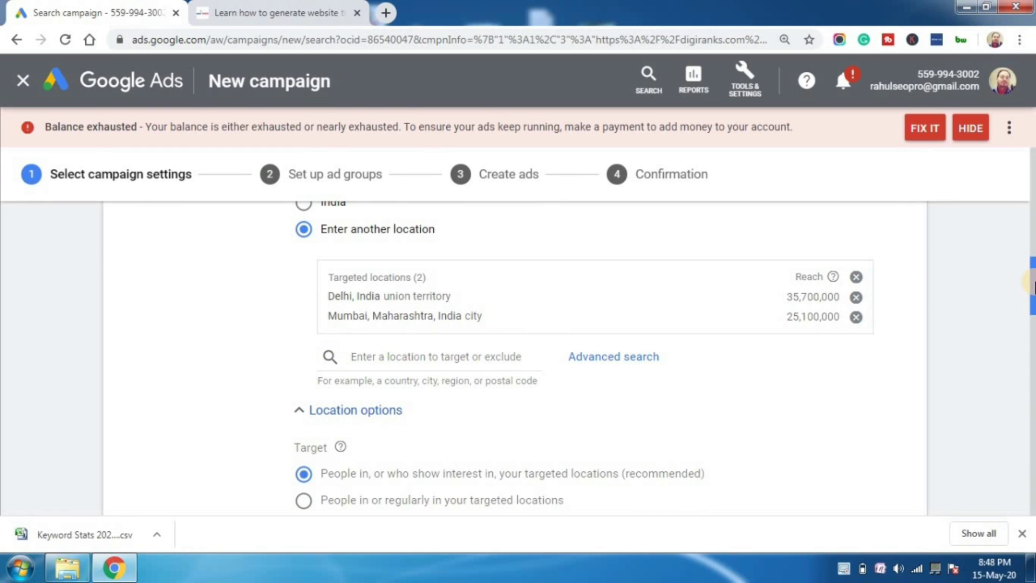
{"action": "left_click_drag", "start_coordinate": [1033, 285], "coordinate": [1033, 334]}
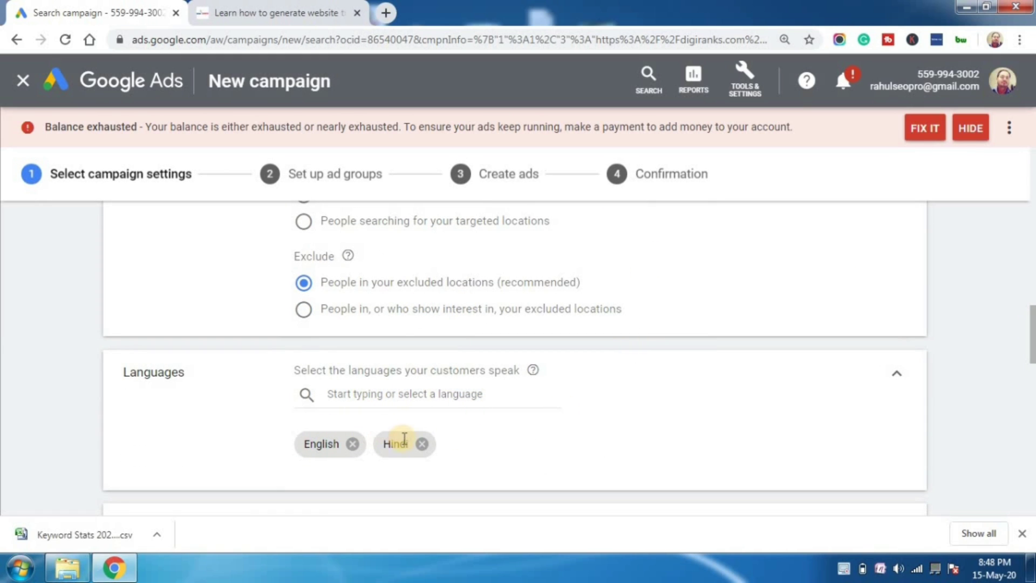
{"action": "left_click_drag", "start_coordinate": [1033, 316], "coordinate": [1033, 353]}
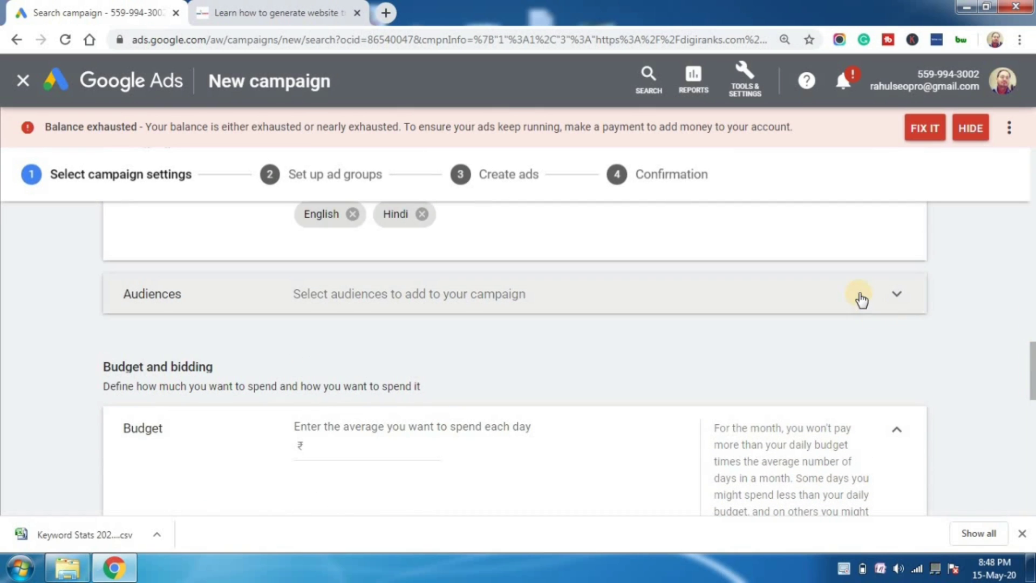
{"action": "left_click", "coordinate": [859, 294]}
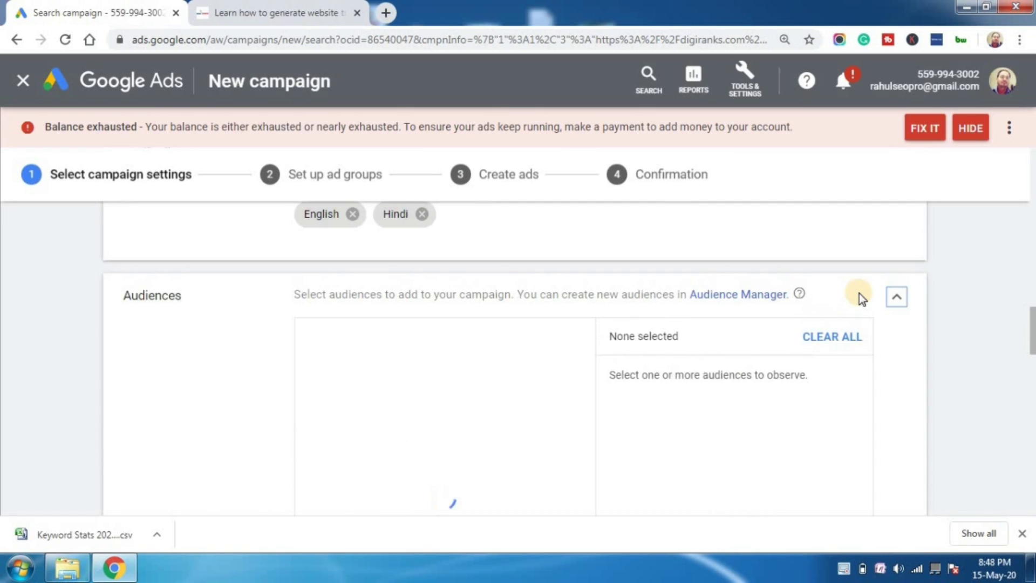
{"action": "left_click_drag", "start_coordinate": [1033, 315], "coordinate": [1033, 317]}
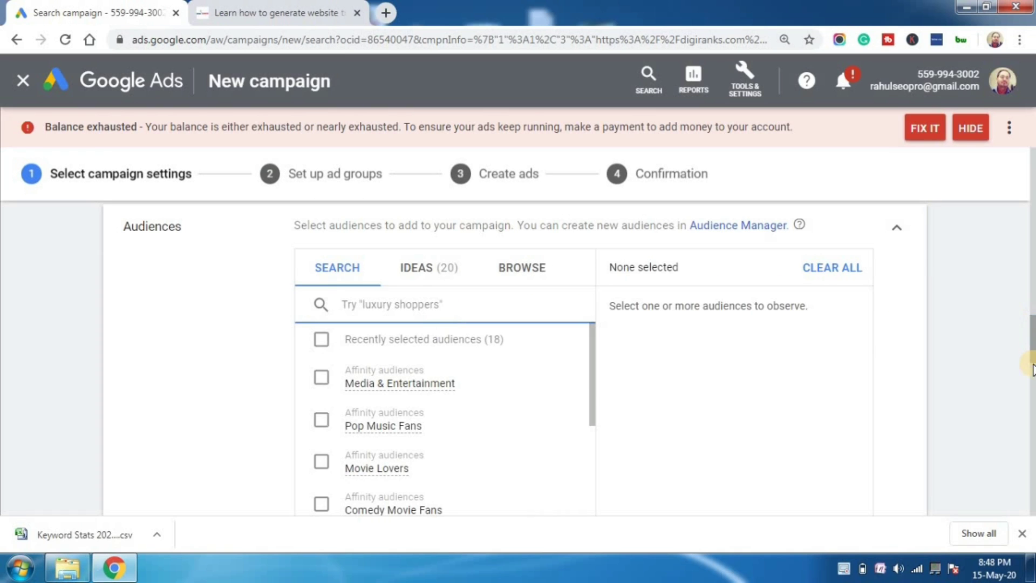
{"action": "mouse_move", "coordinate": [591, 355]}
{"action": "left_mouse_down"}
{"action": "mouse_move", "coordinate": [591, 448]}
{"action": "mouse_move", "coordinate": [591, 359]}
{"action": "left_mouse_up"}
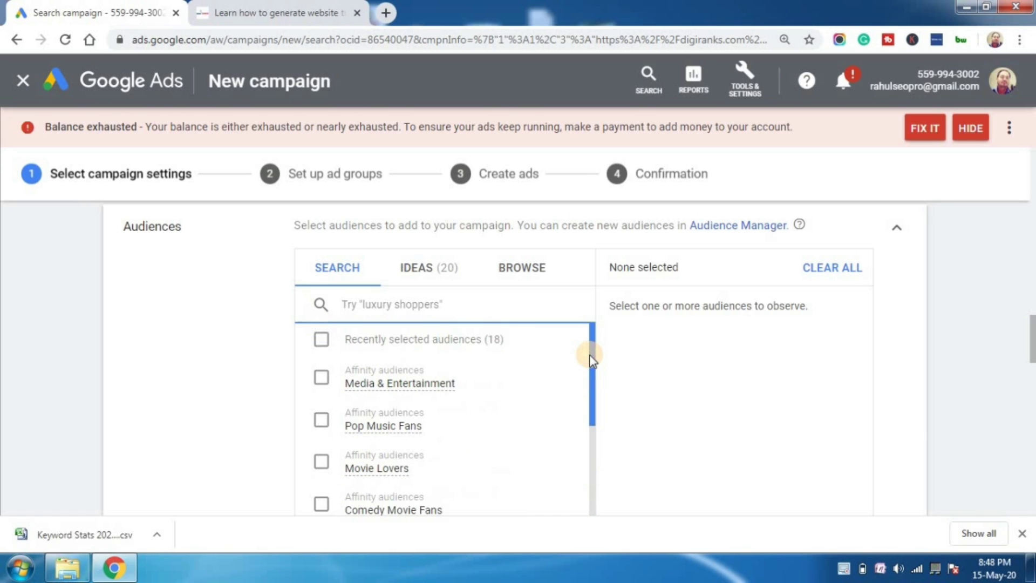
{"action": "type", "text": "digita"}
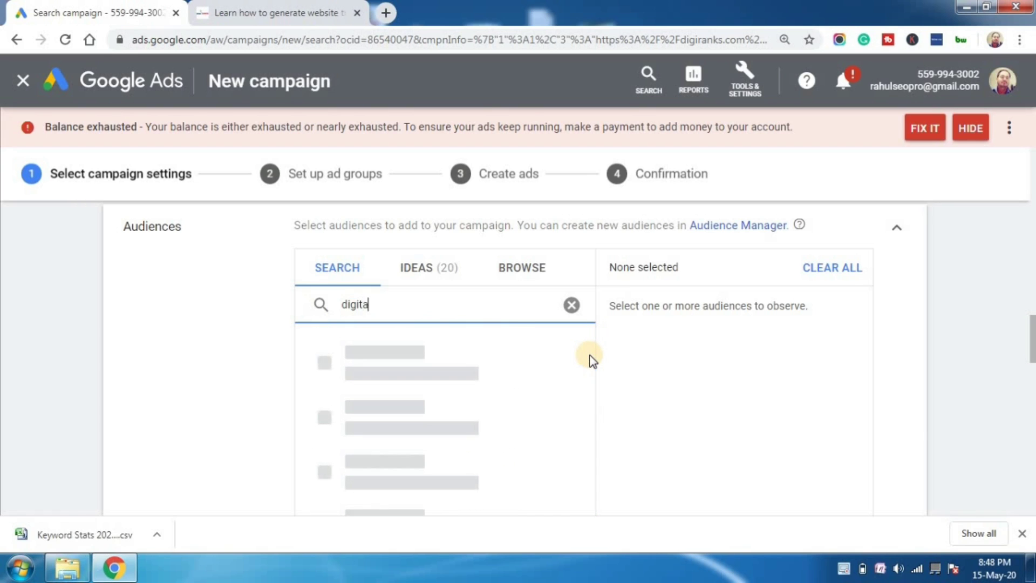
{"action": "type", "text": "l marketing"}
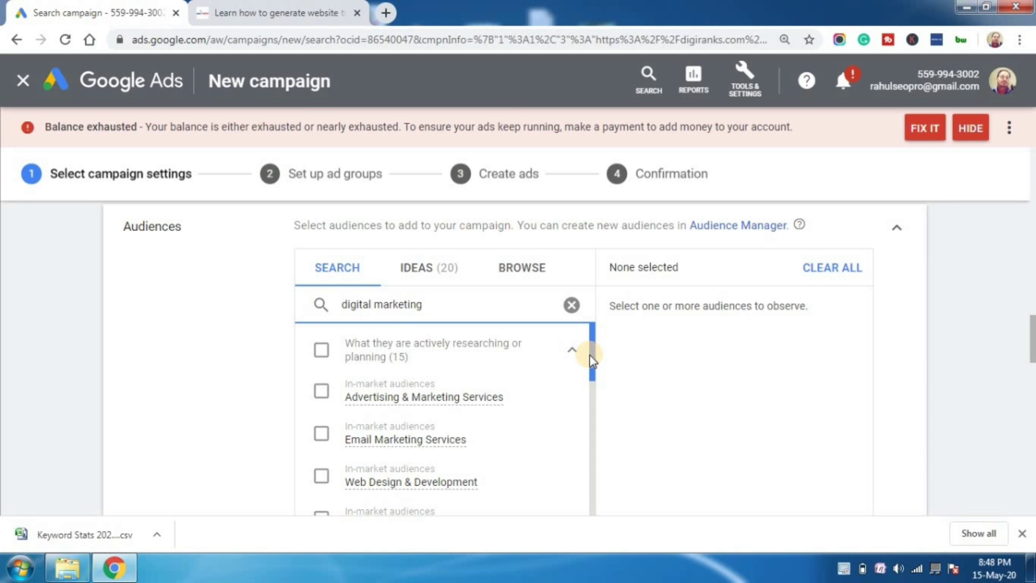
Step: Add the in-market audiences Advertising & Marketing Services, Email Marketing Services, Web Design & Development, SEO & SEM Services, Sales & Marketing Jobs and Business Technology
{"action": "left_click", "coordinate": [322, 392]}
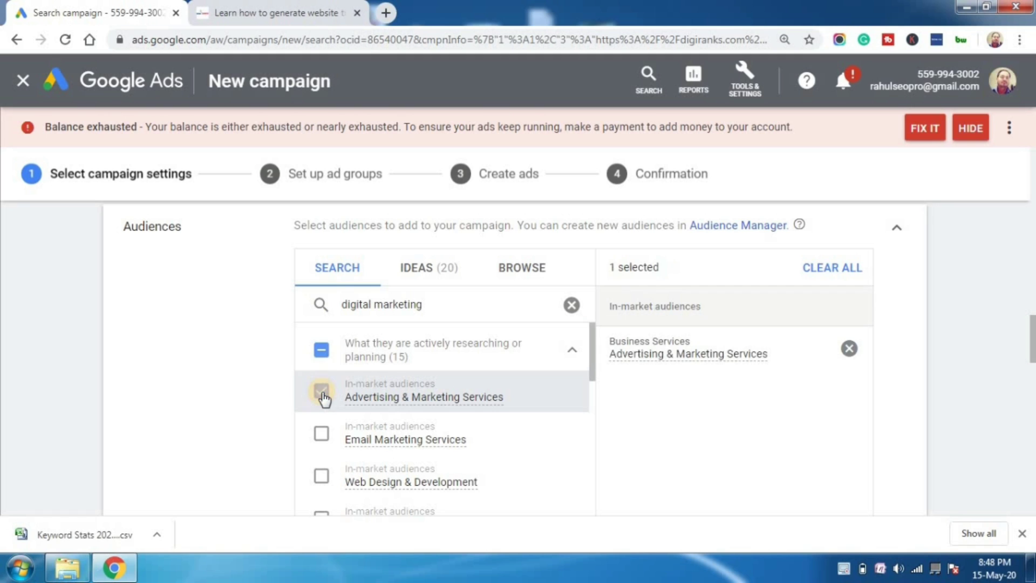
{"action": "left_click", "coordinate": [320, 434]}
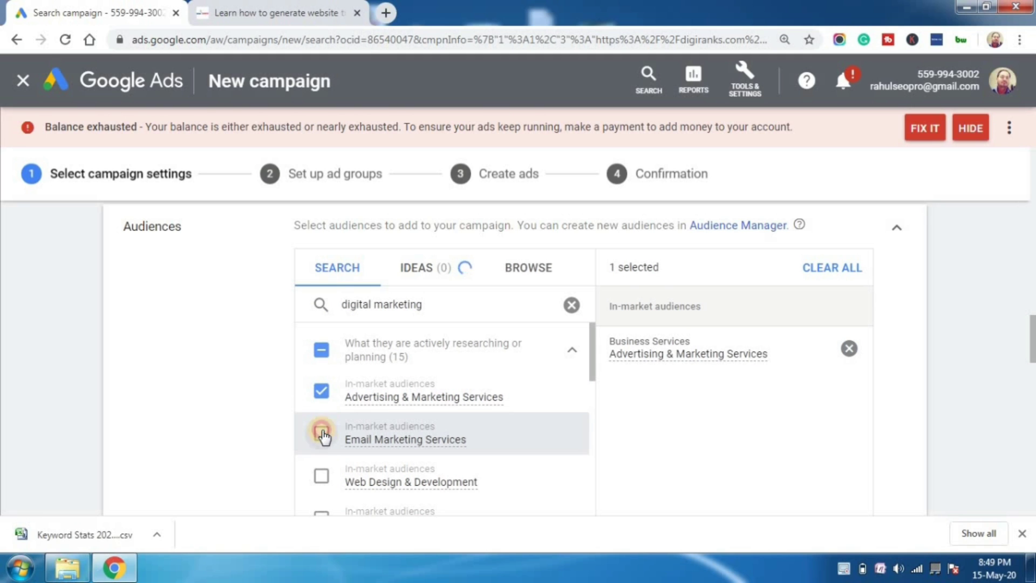
{"action": "left_click", "coordinate": [319, 477]}
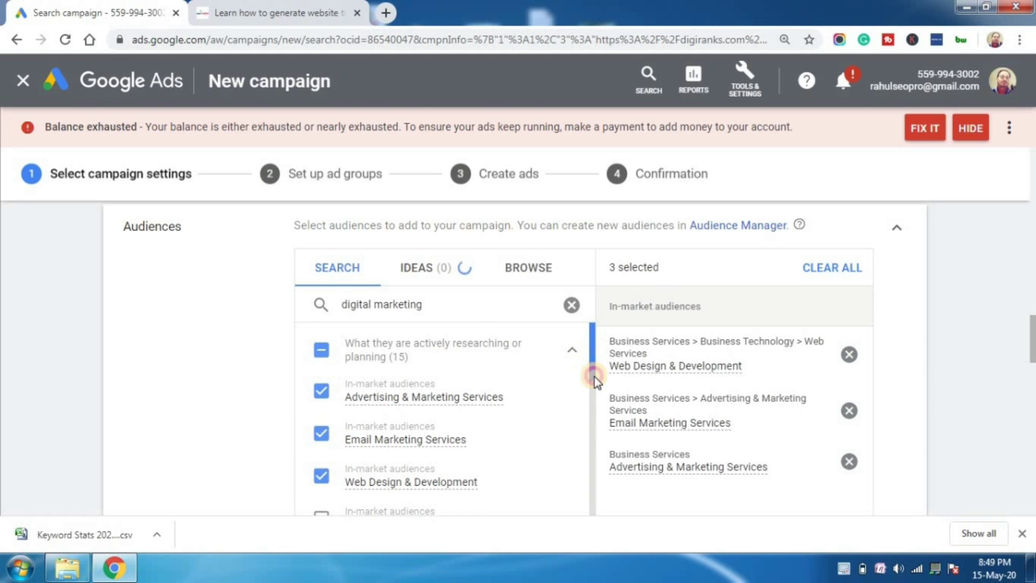
{"action": "scroll", "coordinate": [594, 376], "scroll_direction": "down", "scroll_amount": 3}
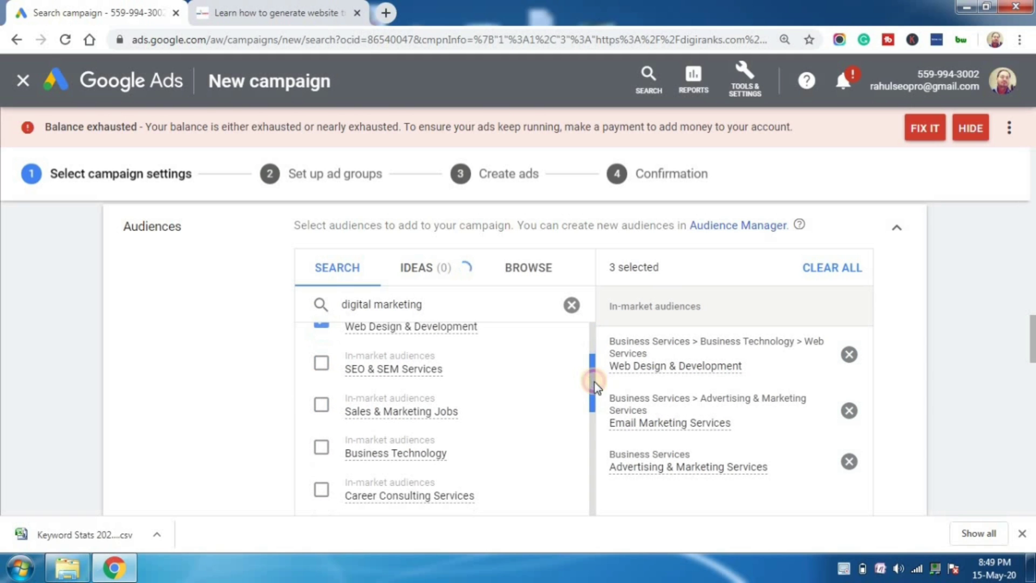
{"action": "left_click", "coordinate": [321, 362]}
{"action": "left_click", "coordinate": [321, 405]}
{"action": "left_click", "coordinate": [322, 446]}
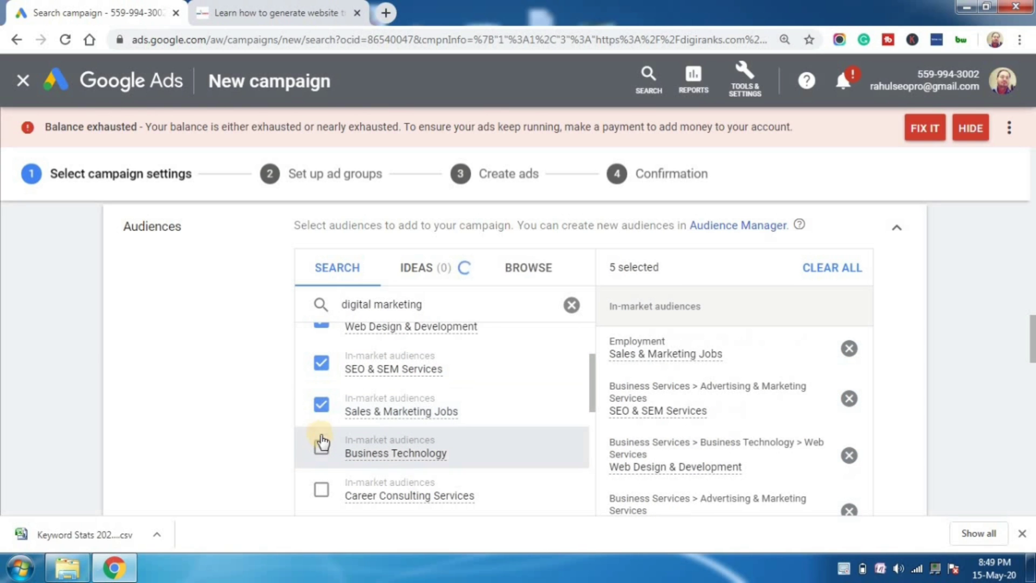
{"action": "left_click", "coordinate": [322, 447]}
{"action": "mouse_move", "coordinate": [1035, 335]}
{"action": "left_mouse_down"}
{"action": "mouse_move", "coordinate": [1032, 394]}
{"action": "mouse_move", "coordinate": [1031, 316]}
{"action": "left_mouse_up"}
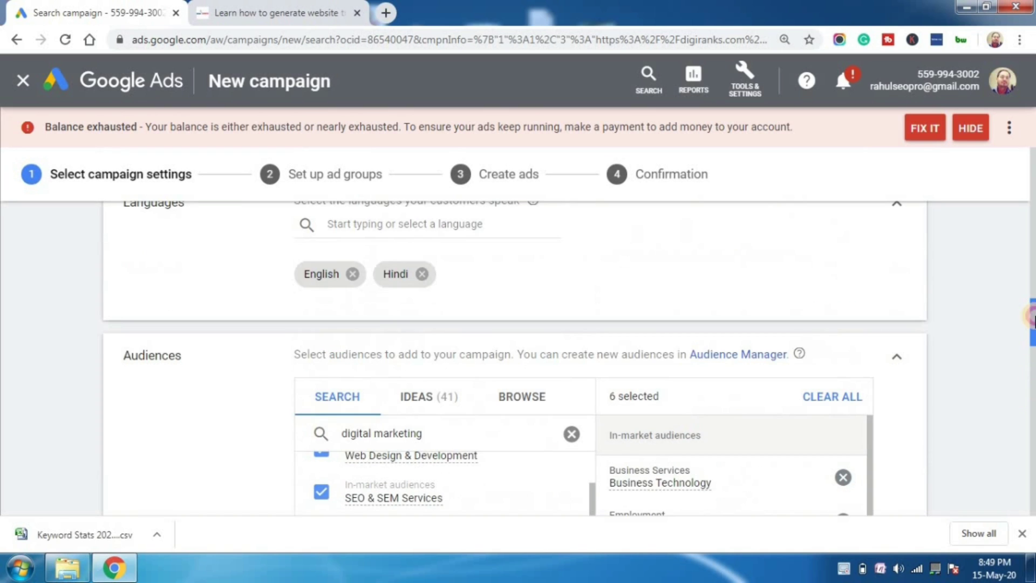
{"action": "left_click", "coordinate": [900, 355]}
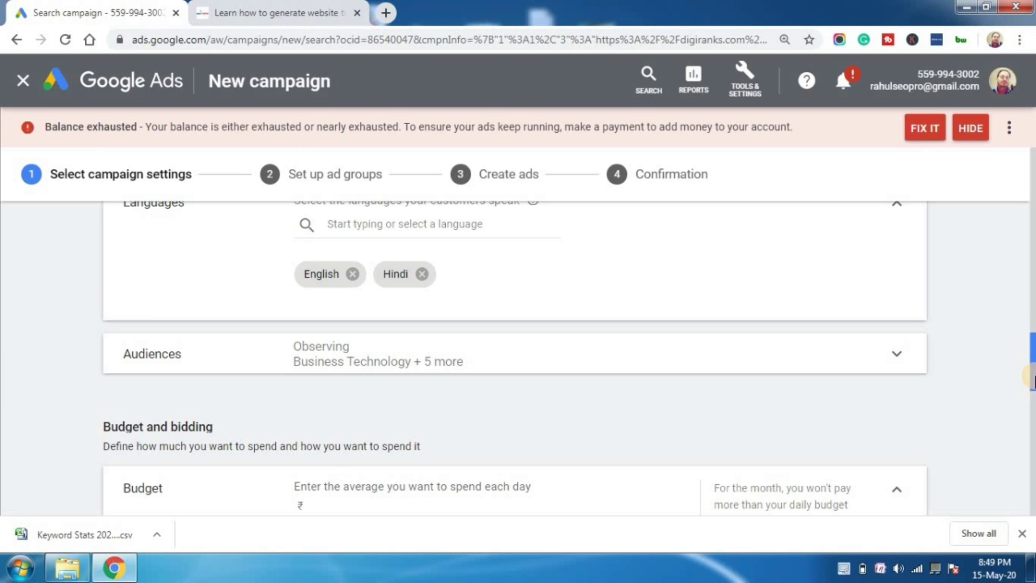
Step: Set the campaign's average daily budget to ₹2,000
{"action": "left_click_drag", "start_coordinate": [1031, 375], "coordinate": [1032, 402]}
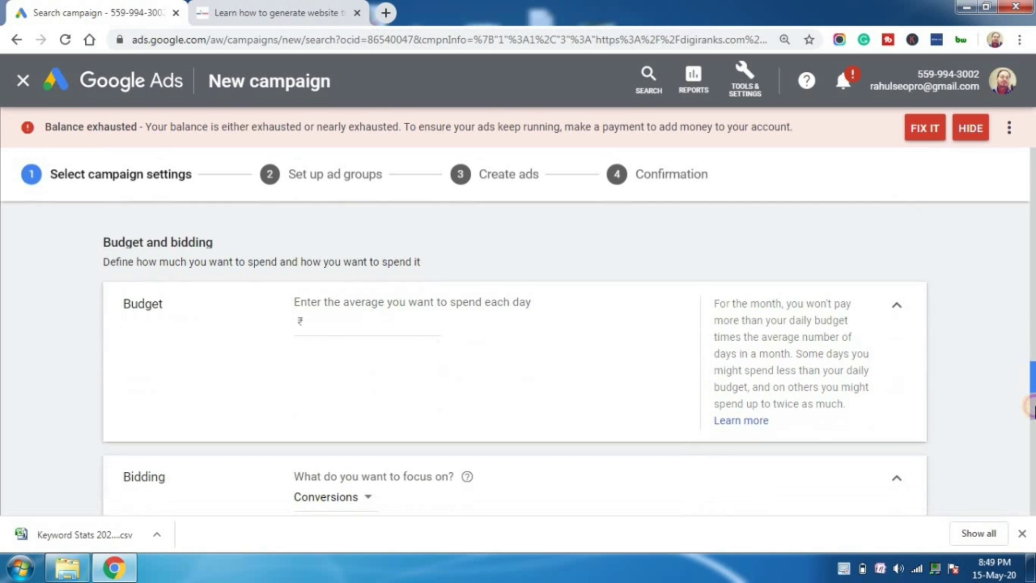
{"action": "left_click", "coordinate": [391, 327]}
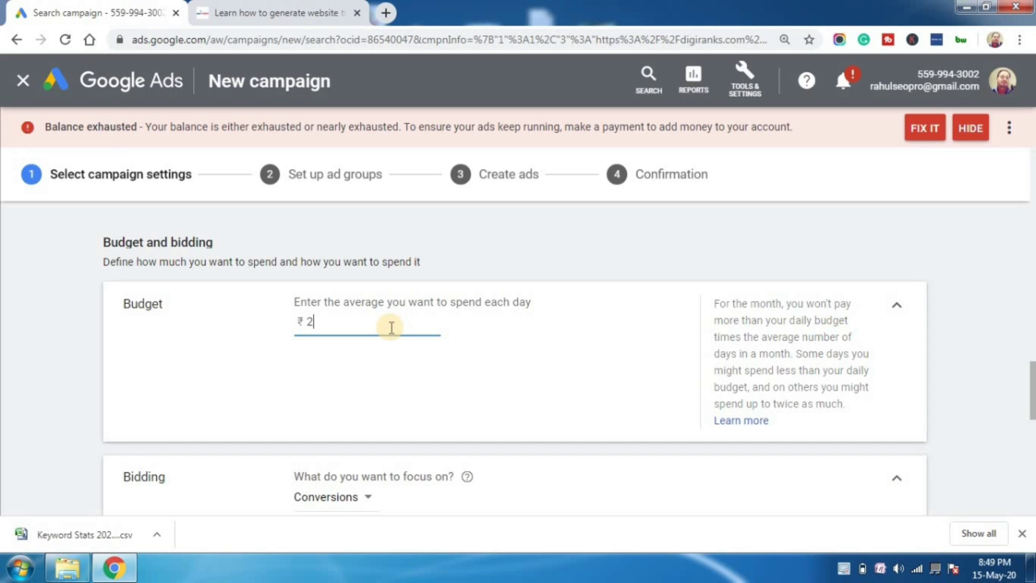
{"action": "left_click", "coordinate": [525, 378]}
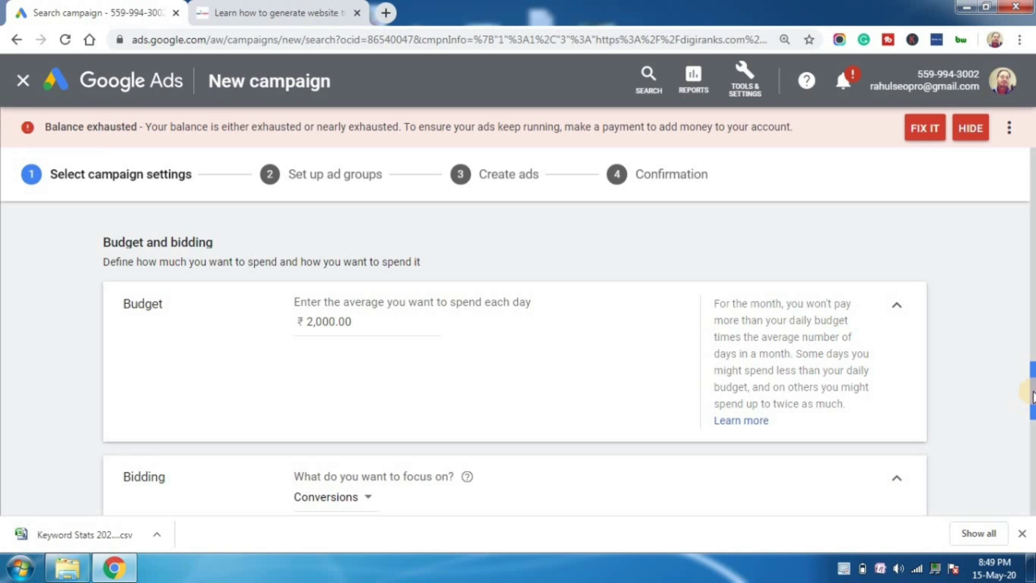
{"action": "left_click_drag", "start_coordinate": [1032, 396], "coordinate": [1032, 426]}
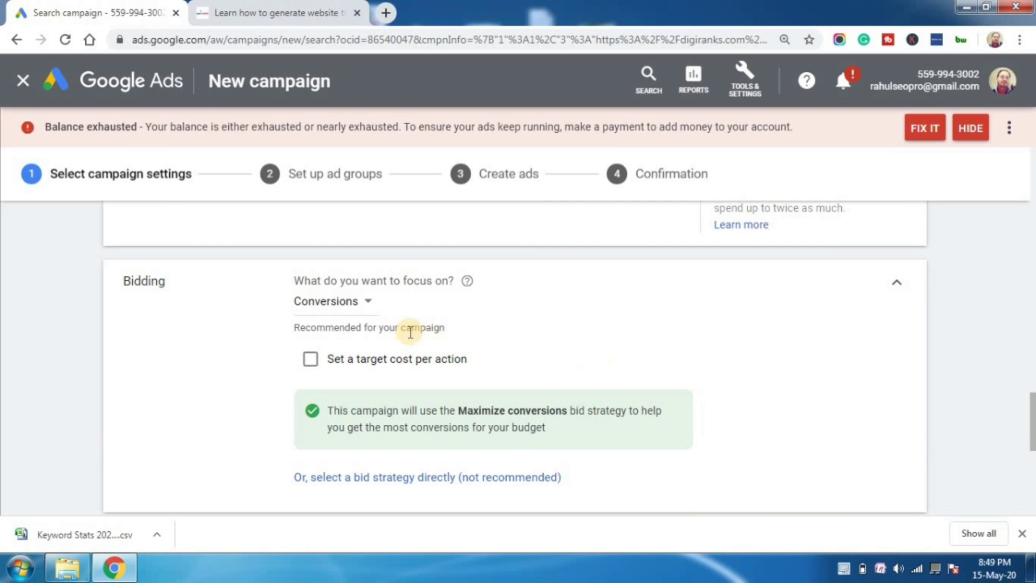
Step: Keep Conversions as the bidding focus, set a target cost per action of ₹50, and save the campaign settings
{"action": "left_click", "coordinate": [348, 302]}
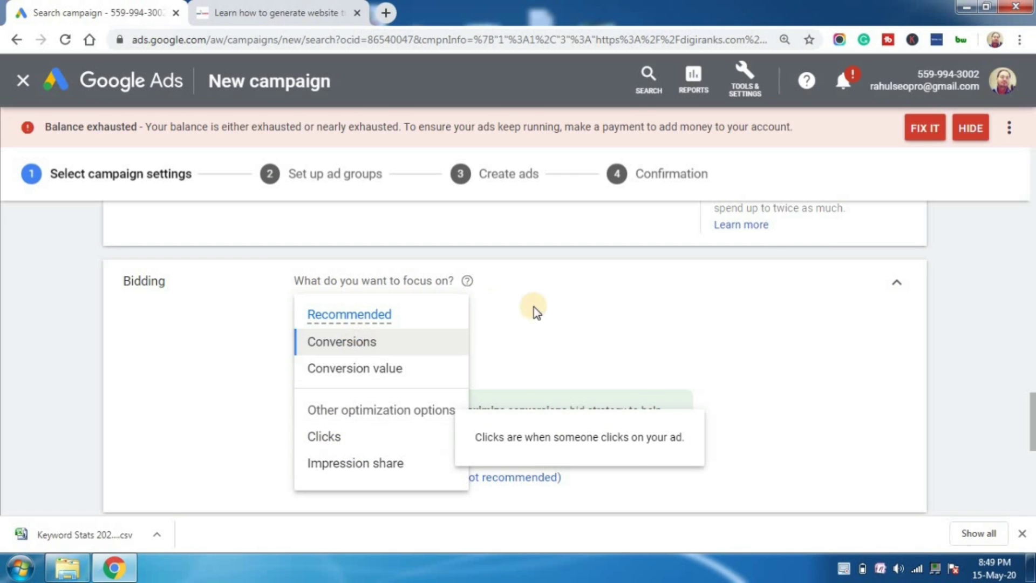
{"action": "left_click", "coordinate": [589, 307]}
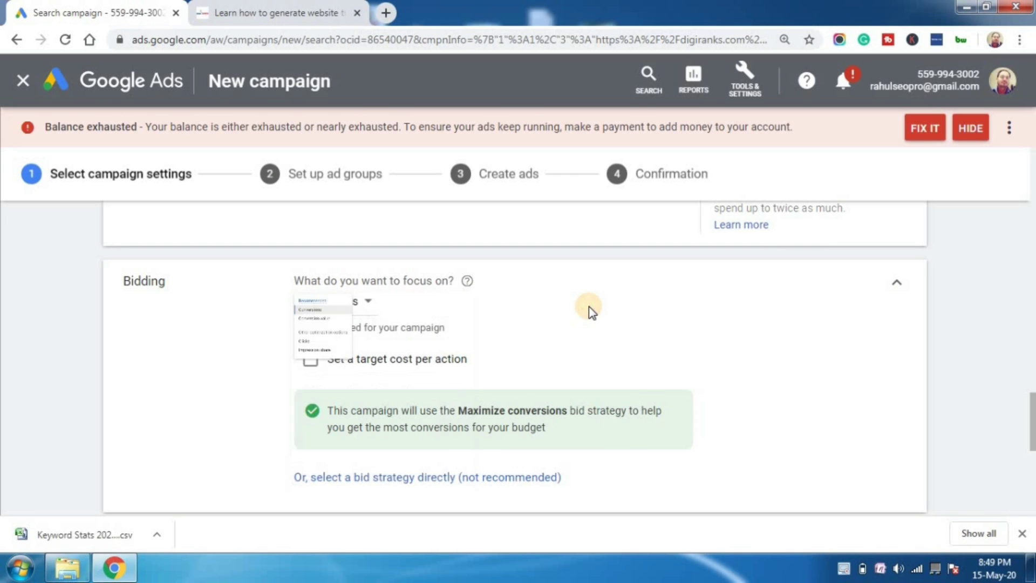
{"action": "left_click", "coordinate": [311, 364]}
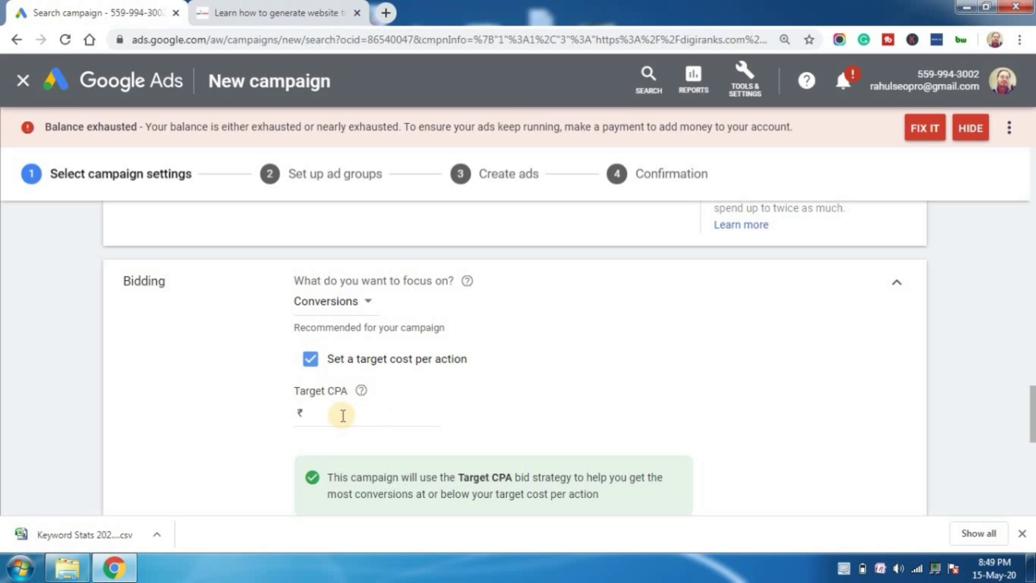
{"action": "left_click", "coordinate": [343, 415]}
{"action": "left_click", "coordinate": [556, 404]}
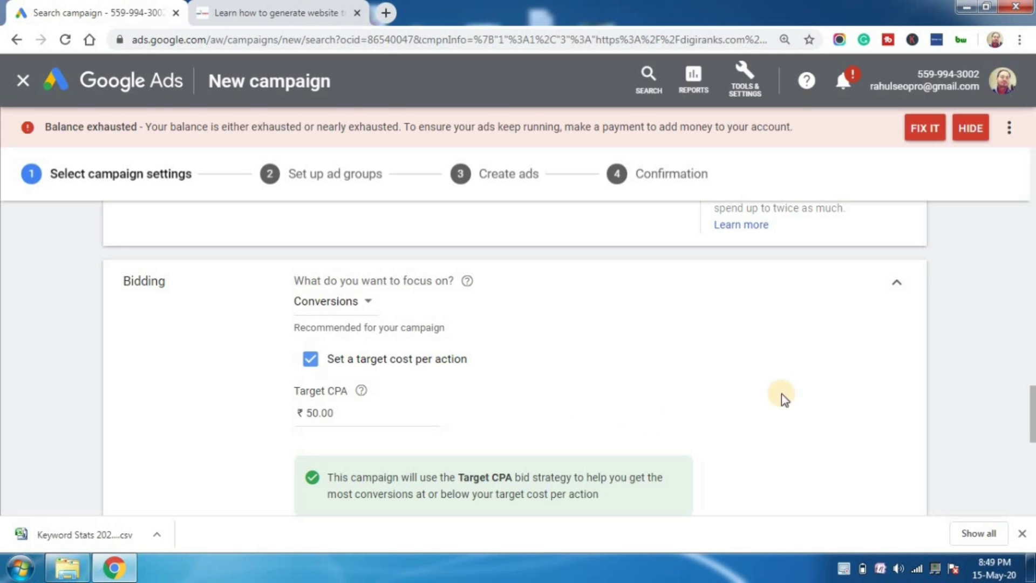
{"action": "left_click_drag", "start_coordinate": [1032, 420], "coordinate": [1032, 485]}
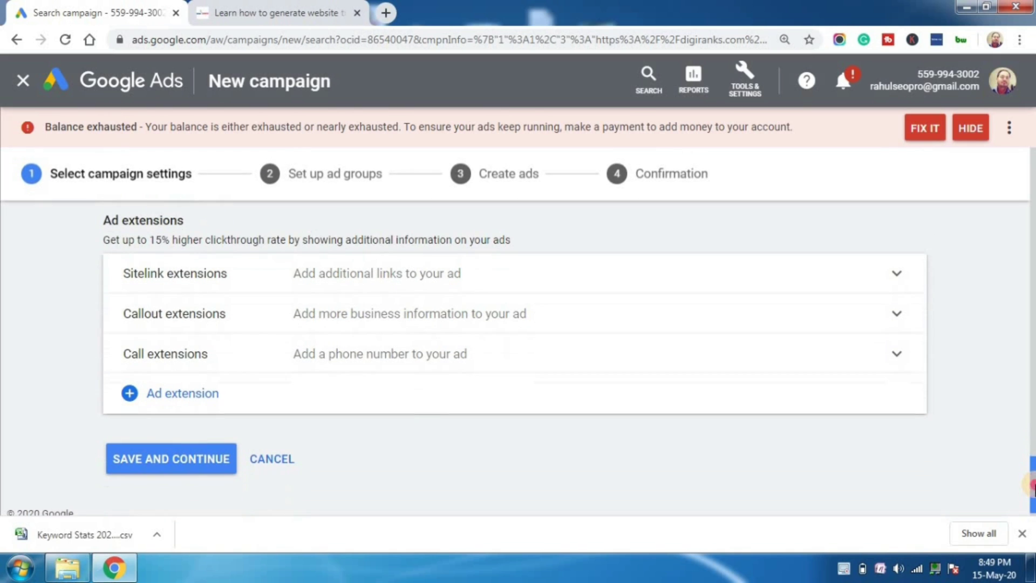
{"action": "left_click", "coordinate": [156, 447]}
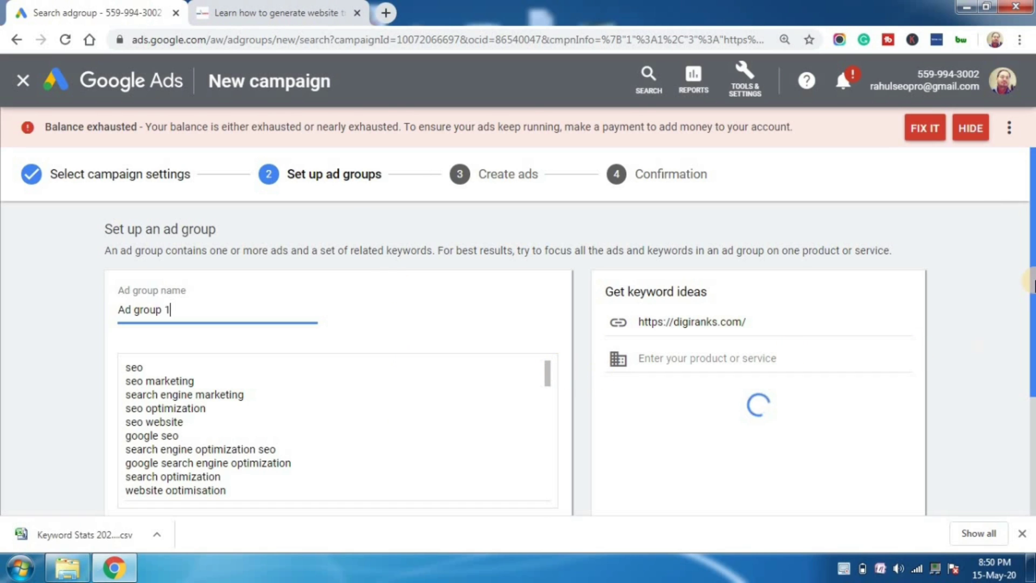
Step: Clear all suggested keywords from the keyword list of Ad group 1
{"action": "scroll", "coordinate": [1030, 282], "scroll_direction": "down", "scroll_amount": 1}
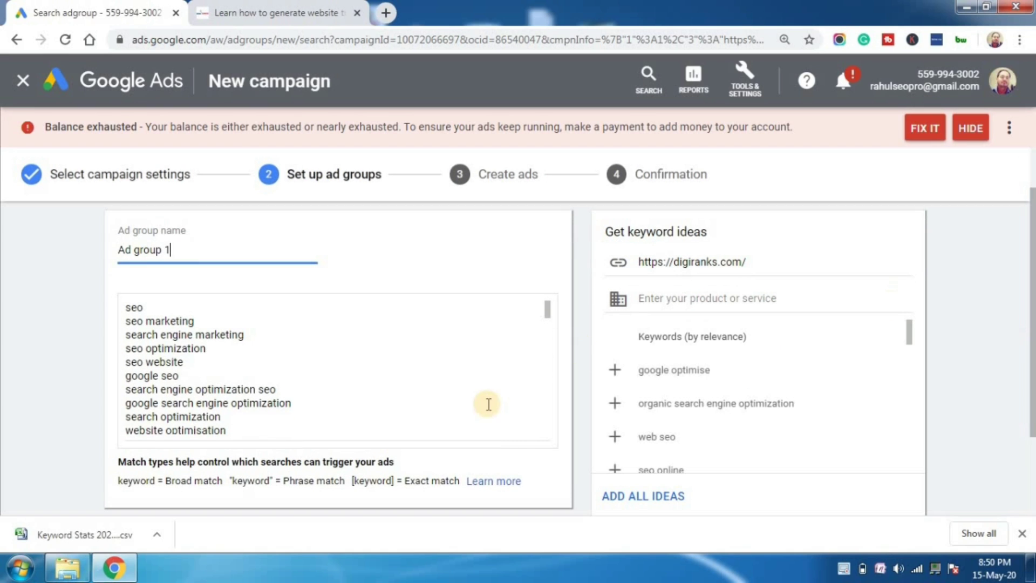
{"action": "left_click", "coordinate": [163, 375]}
{"action": "triple_click", "coordinate": [198, 376]}
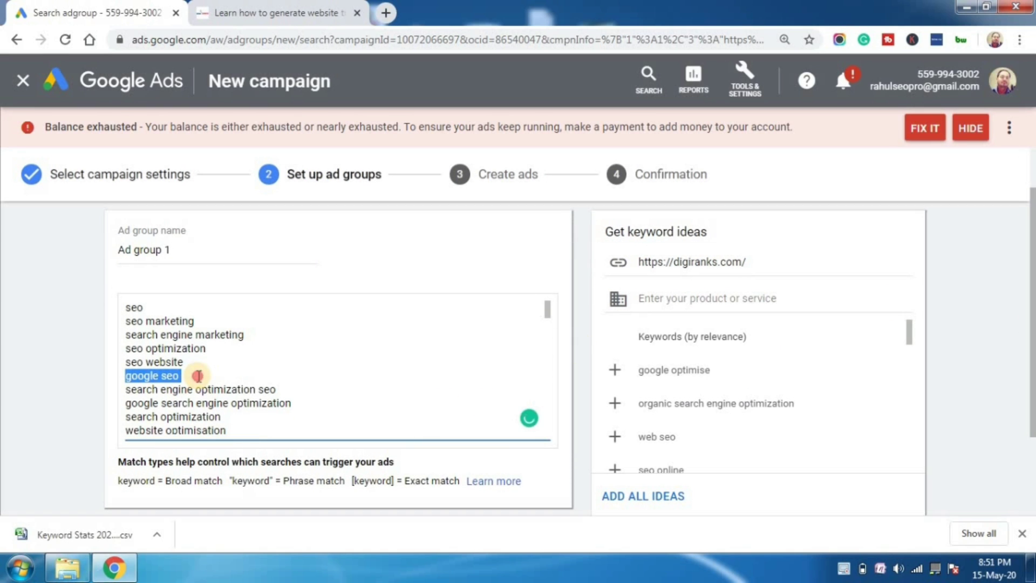
{"action": "key", "text": "ctrl+a"}
{"action": "key", "text": "BackSpace"}
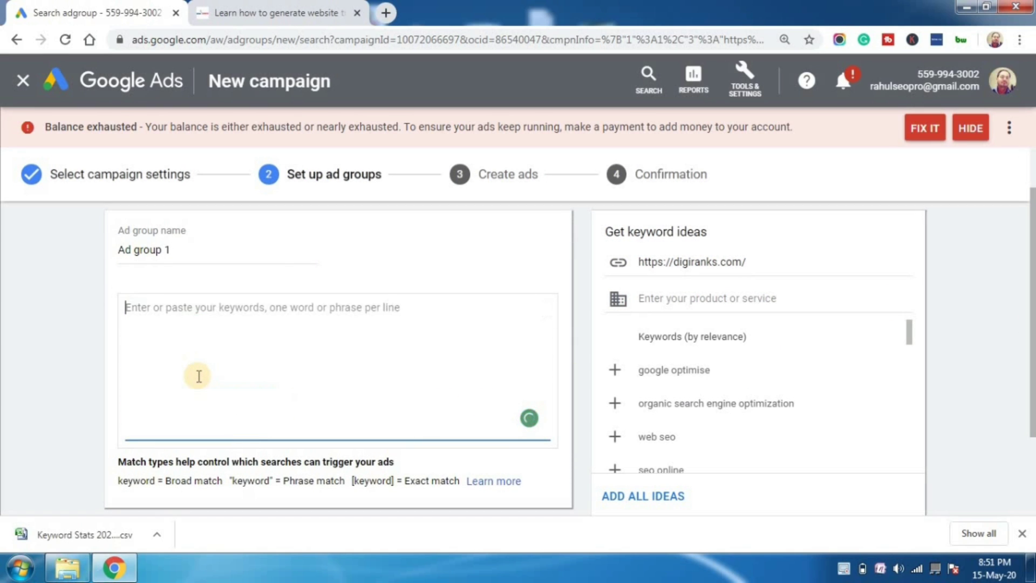
Step: Open the downloaded Keyword Stats CSV file in Excel and maximize its window
{"action": "left_click", "coordinate": [94, 534]}
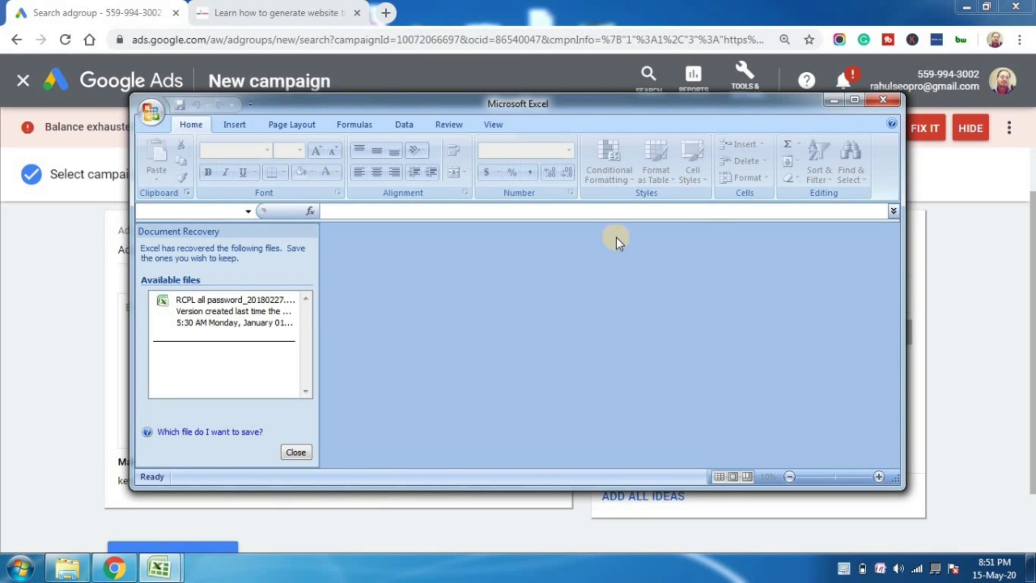
{"action": "left_click", "coordinate": [857, 98]}
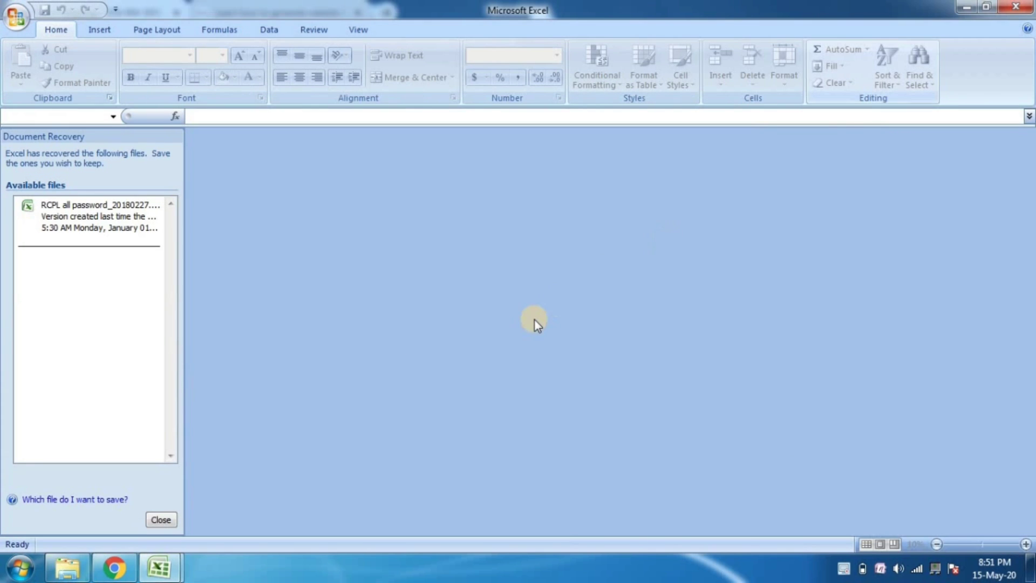
{"action": "left_click", "coordinate": [160, 520]}
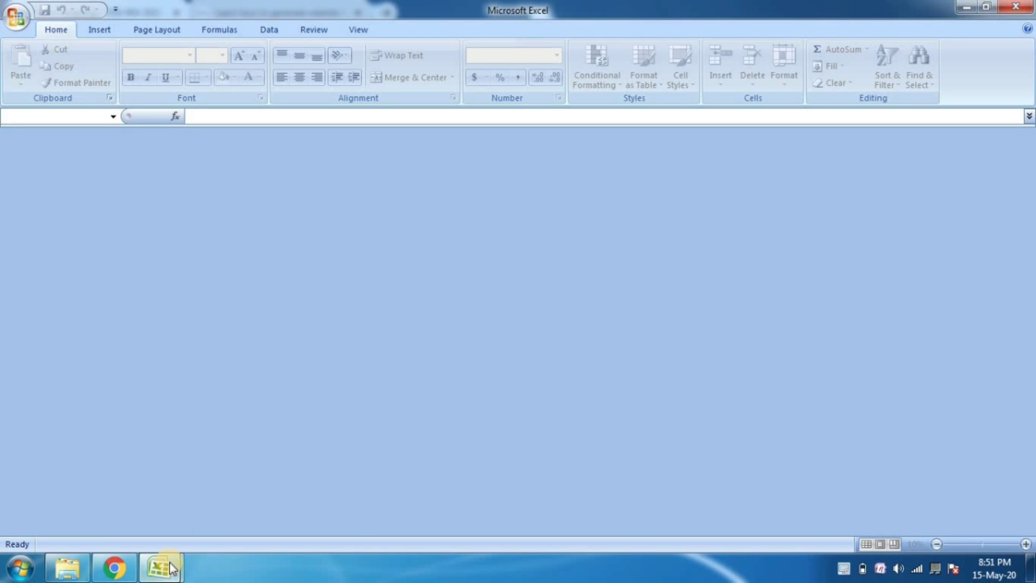
{"action": "mouse_move", "coordinate": [169, 563]}
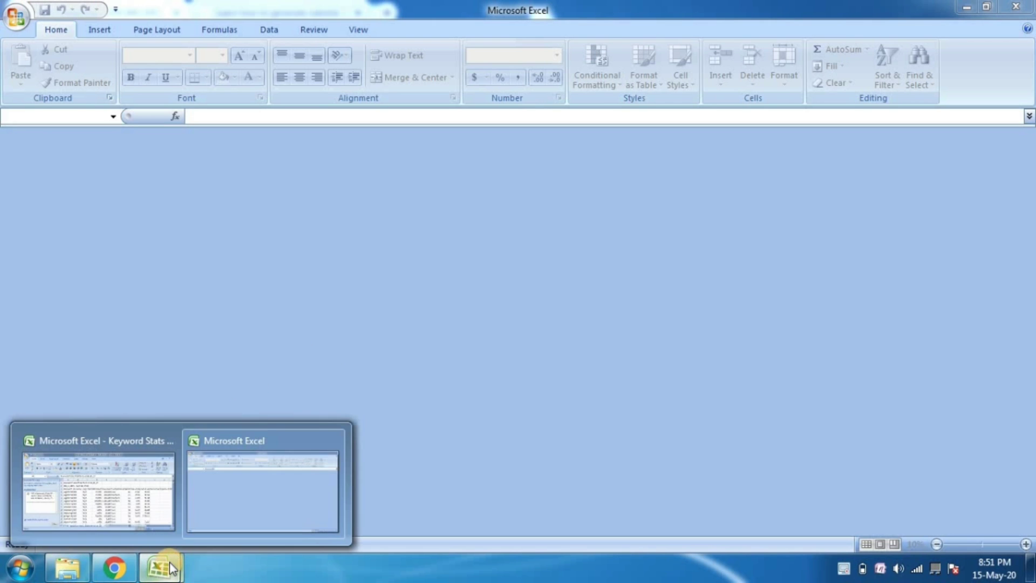
{"action": "left_click", "coordinate": [145, 493]}
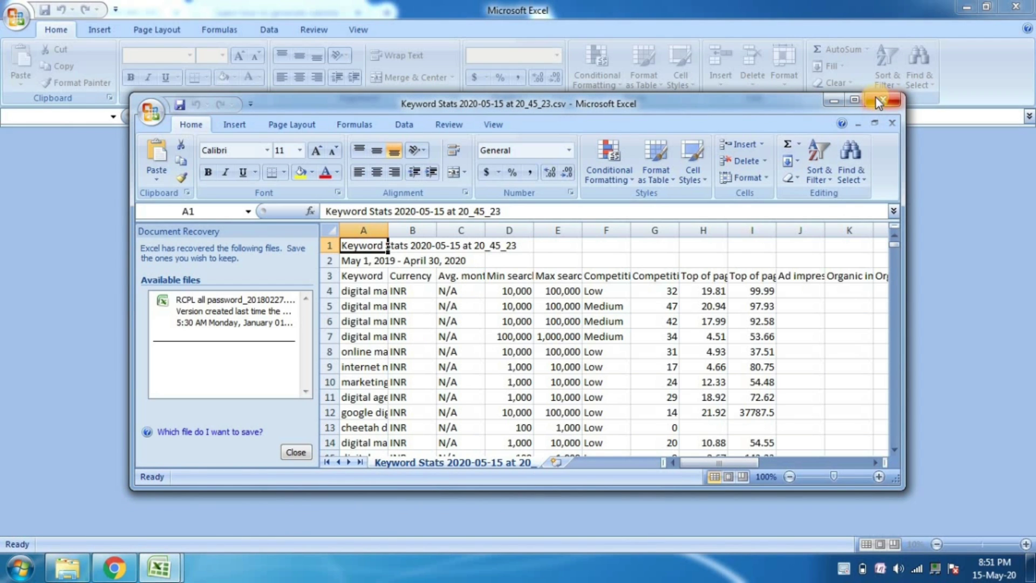
{"action": "left_click", "coordinate": [854, 99]}
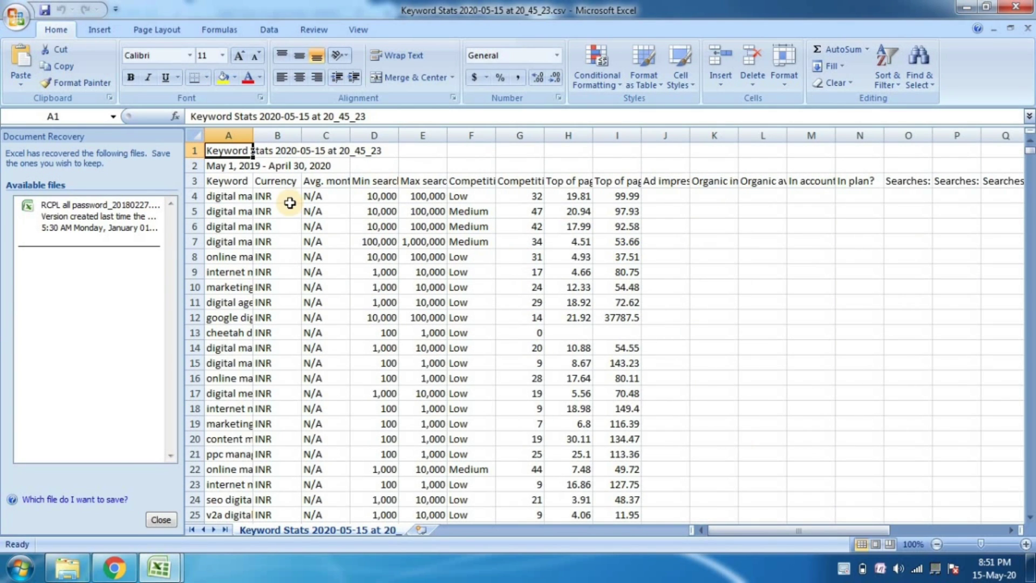
Step: Widen the Keyword and Min search volume columns and review the keywords' search volumes and competition levels
{"action": "left_click_drag", "start_coordinate": [249, 136], "coordinate": [362, 135]}
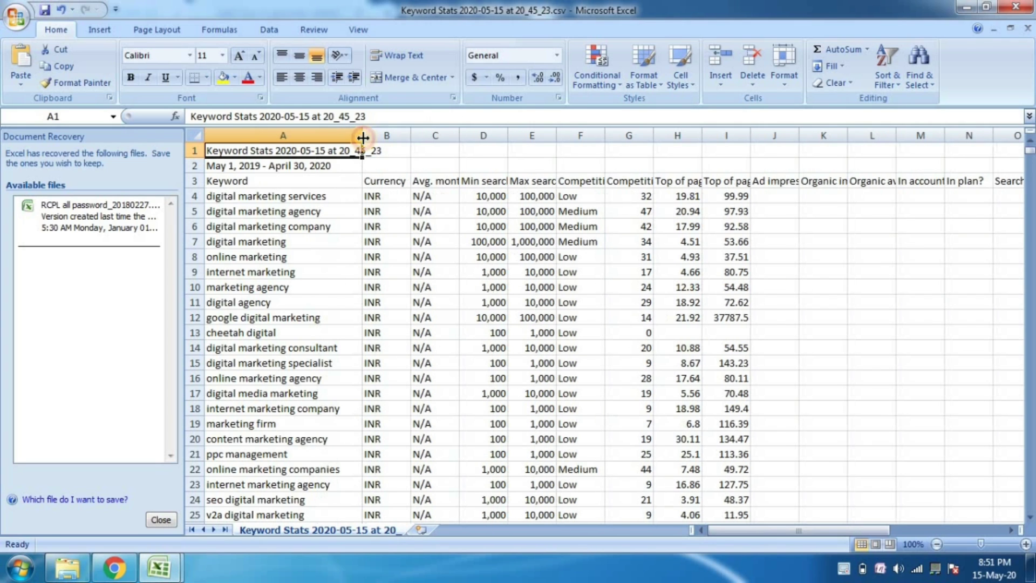
{"action": "left_click_drag", "start_coordinate": [506, 130], "coordinate": [599, 135]}
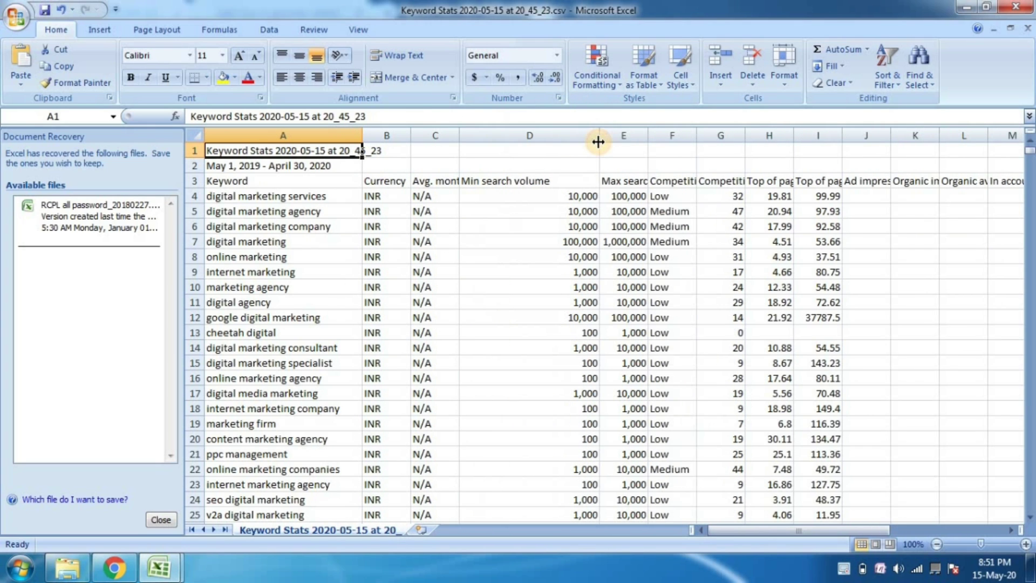
{"action": "left_click", "coordinate": [342, 194]}
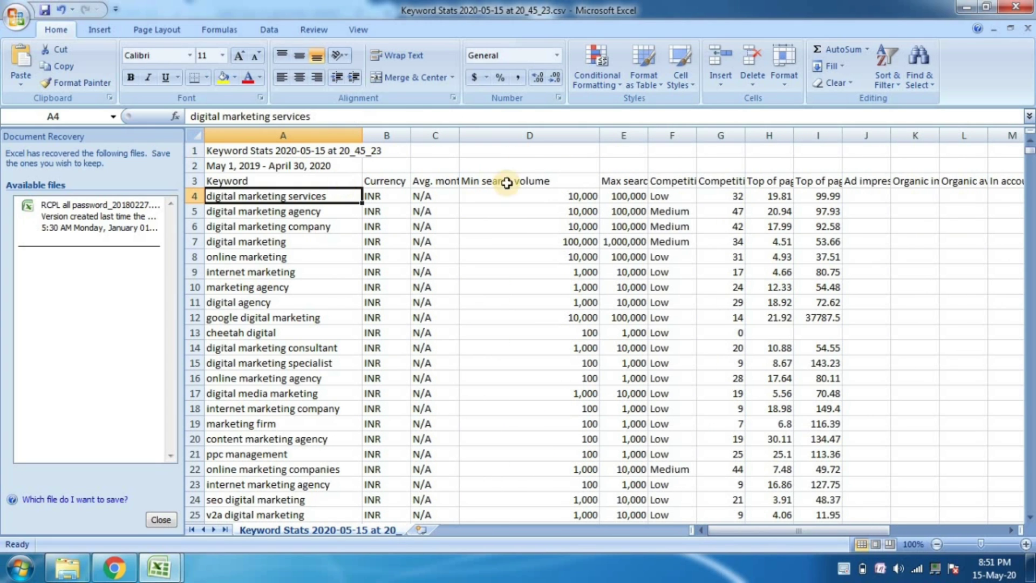
{"action": "left_click", "coordinate": [571, 193]}
{"action": "left_click", "coordinate": [575, 240]}
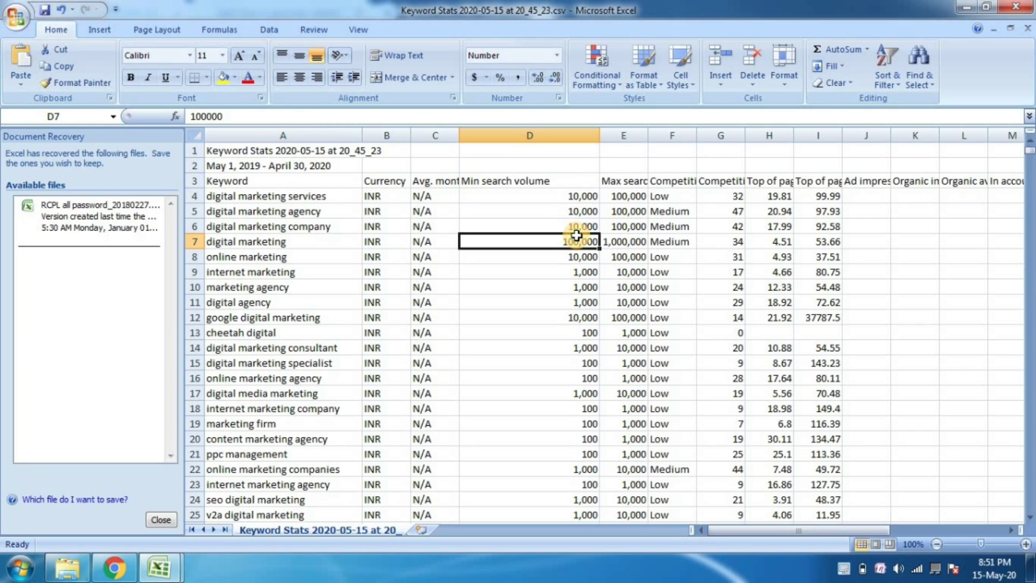
{"action": "left_click", "coordinate": [668, 202]}
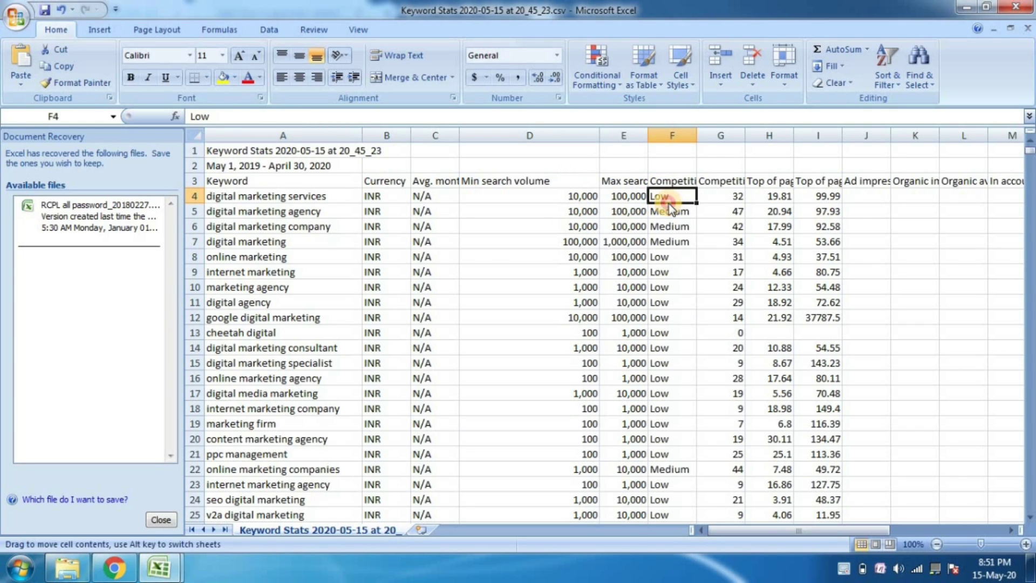
{"action": "left_click", "coordinate": [664, 231]}
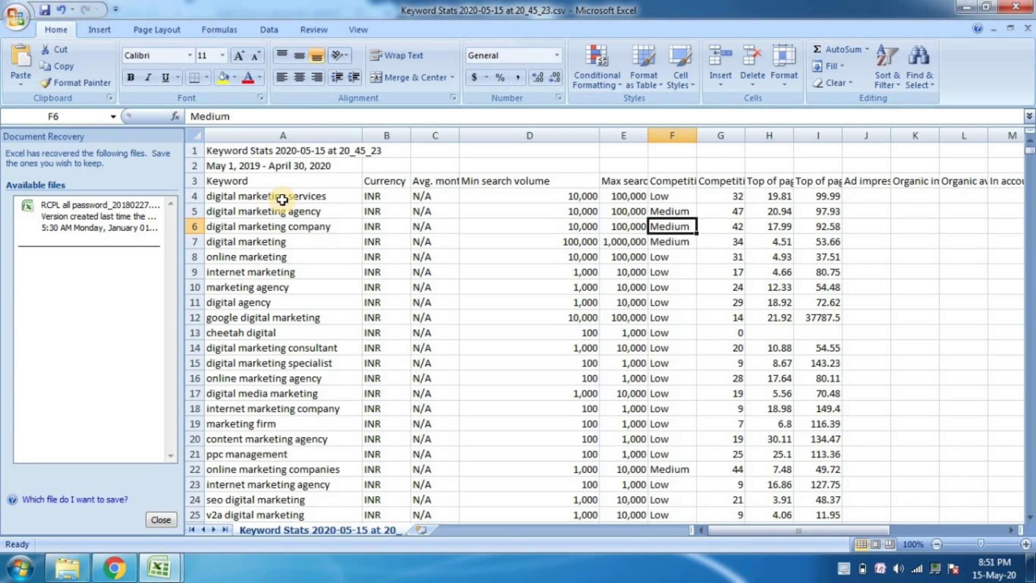
Step: Copy the keywords from "digital marketing services" through "google digital marketing" into Ad group 1 in Google Ads and save the ad group
{"action": "left_click_drag", "start_coordinate": [282, 200], "coordinate": [299, 312]}
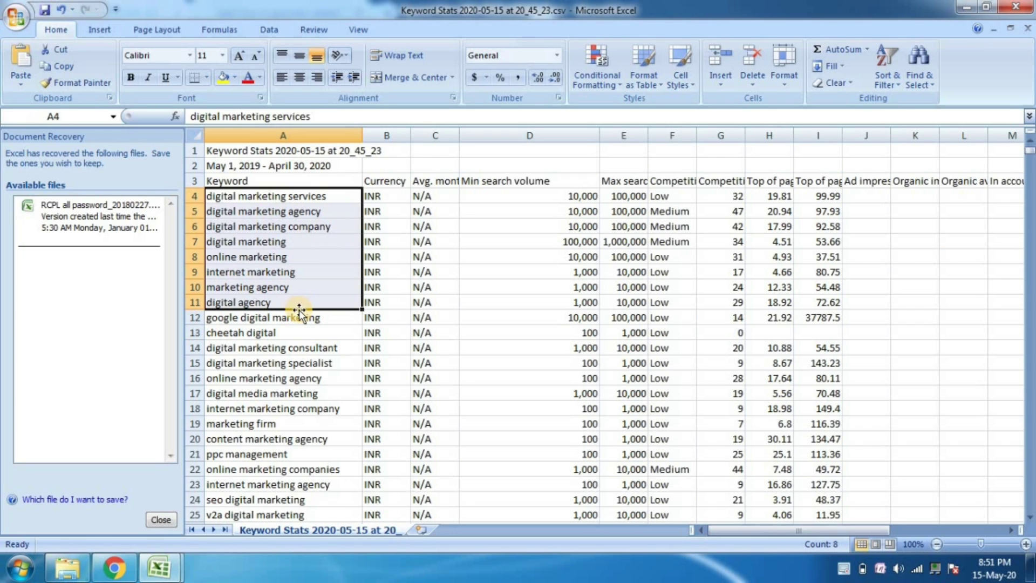
{"action": "key", "text": "shift+Down"}
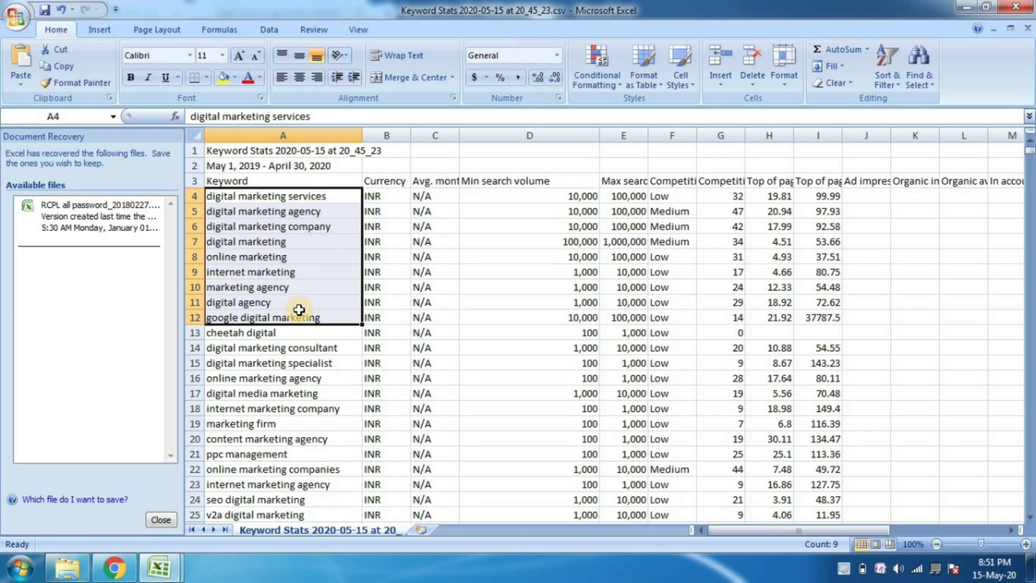
{"action": "key", "text": "ctrl+c"}
{"action": "left_click", "coordinate": [114, 568]}
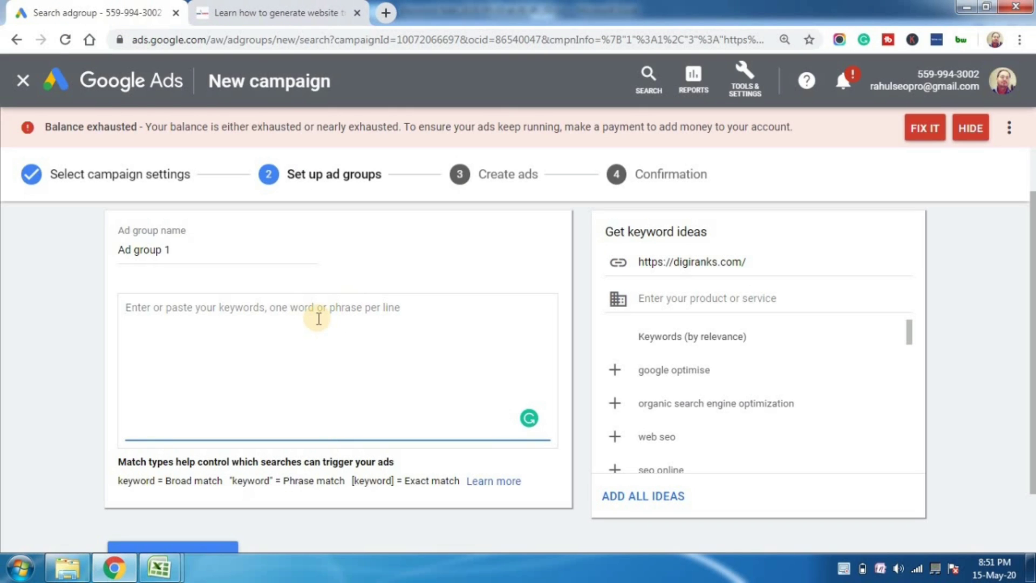
{"action": "key", "text": "ctrl+v"}
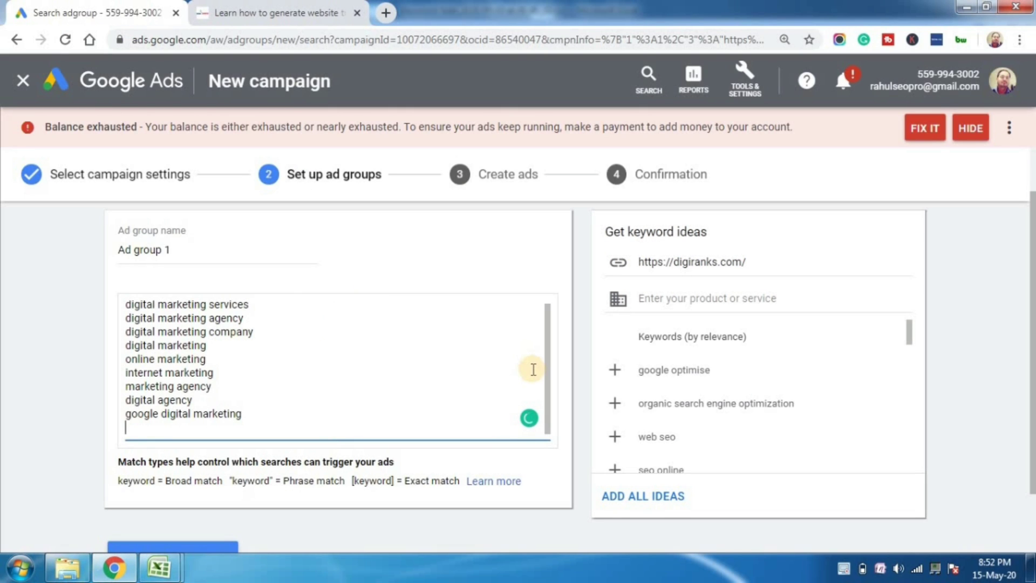
{"action": "left_click_drag", "start_coordinate": [1034, 349], "coordinate": [1033, 375]}
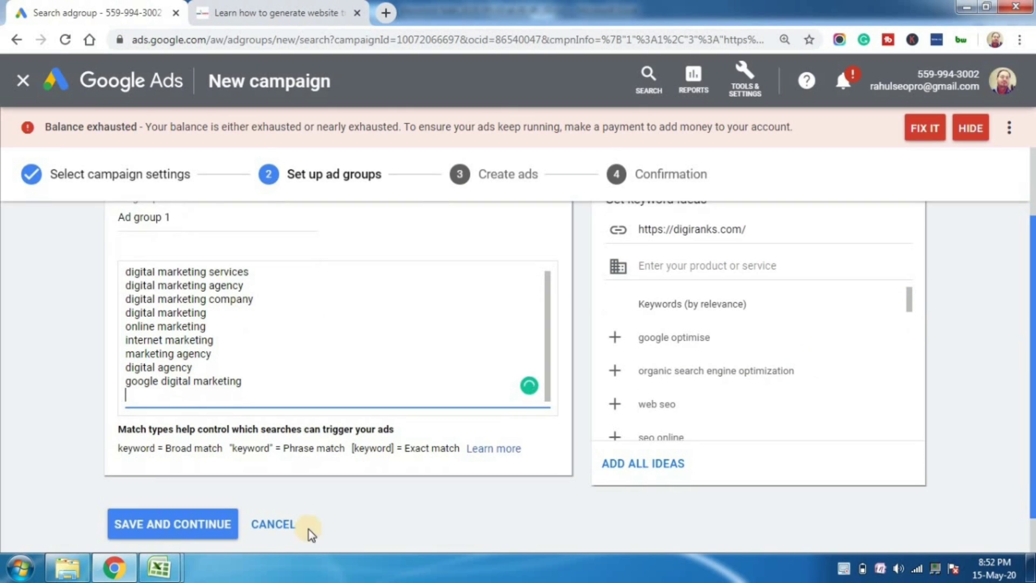
{"action": "left_click", "coordinate": [171, 527]}
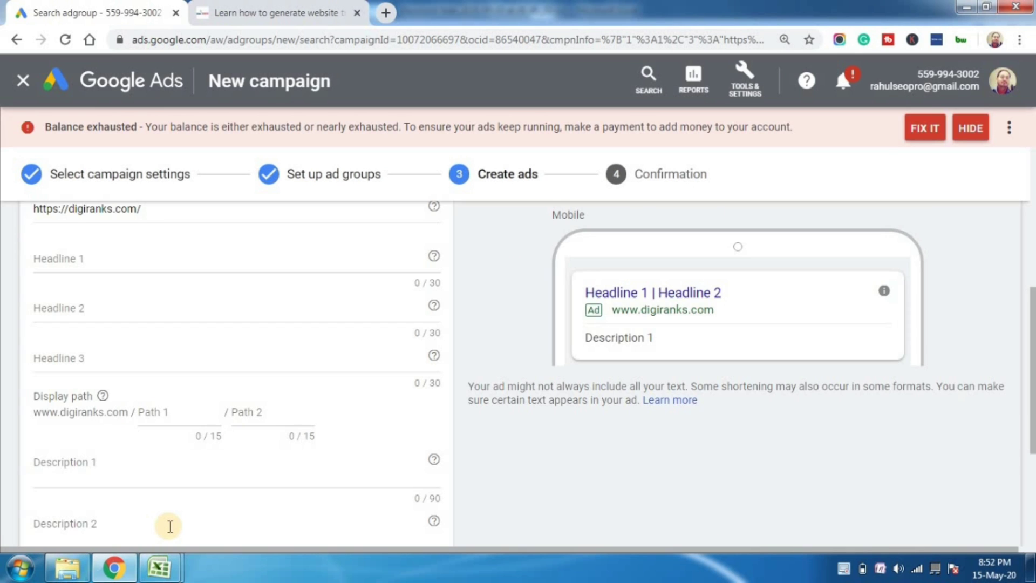
Step: Clear the Final URL of the new text ad
{"action": "left_click", "coordinate": [148, 265]}
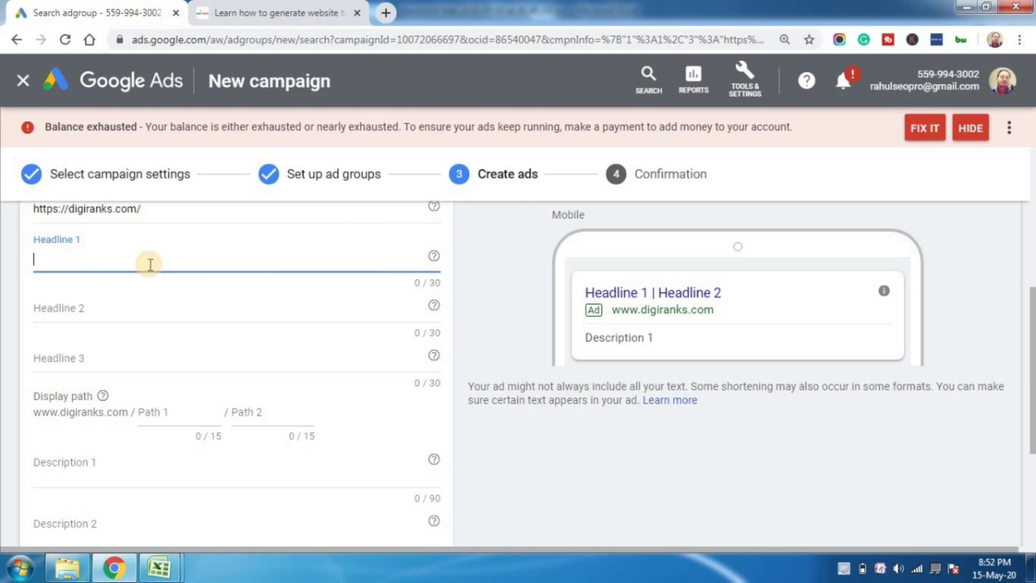
{"action": "left_click_drag", "start_coordinate": [1033, 311], "coordinate": [1033, 267]}
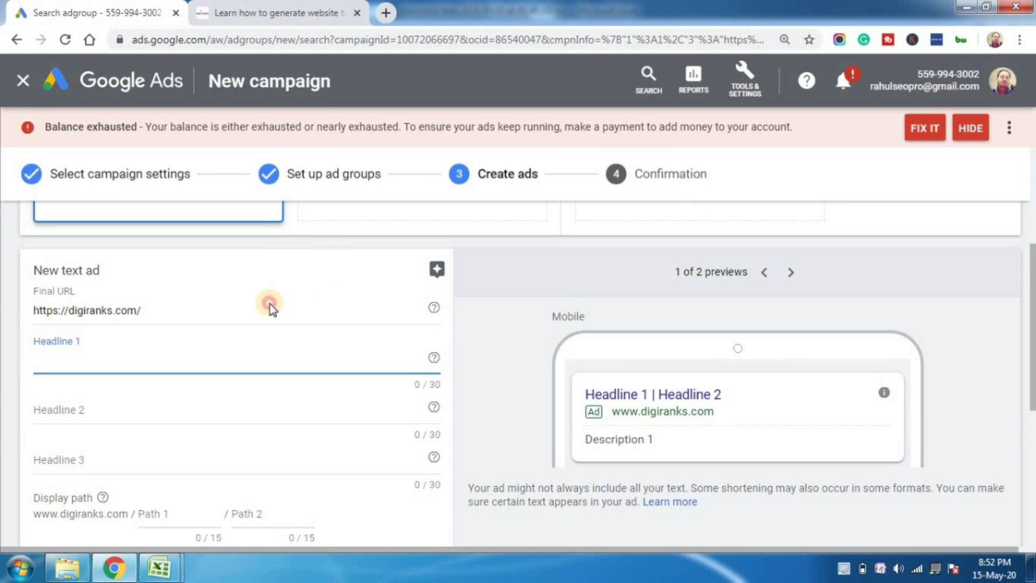
{"action": "left_click", "coordinate": [199, 310]}
{"action": "triple_click", "coordinate": [199, 310]}
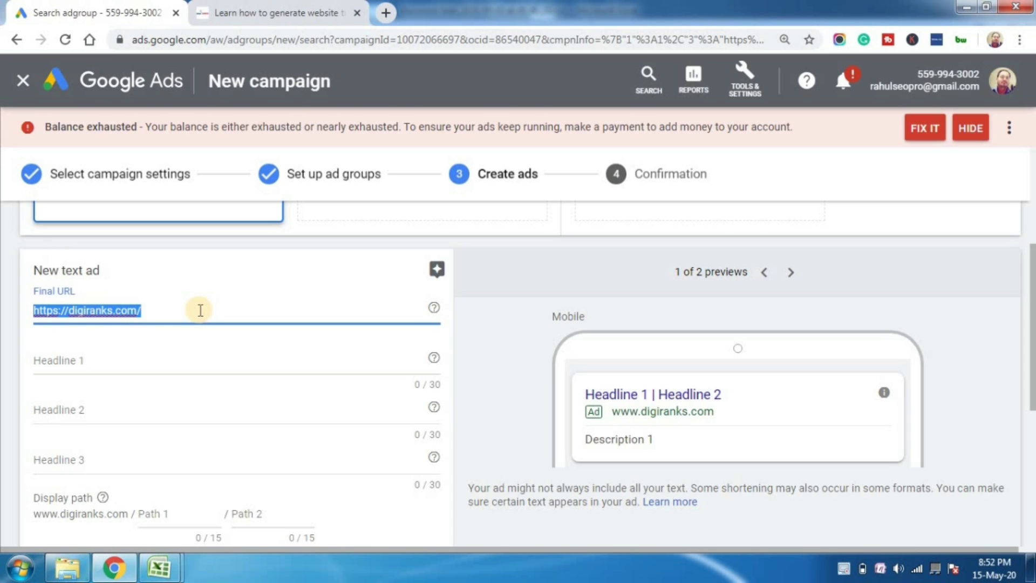
{"action": "key", "text": "BackSpace"}
Step: Copy the full address of the digiranks.com article on getting website traffic without SEO
{"action": "left_click", "coordinate": [267, 3]}
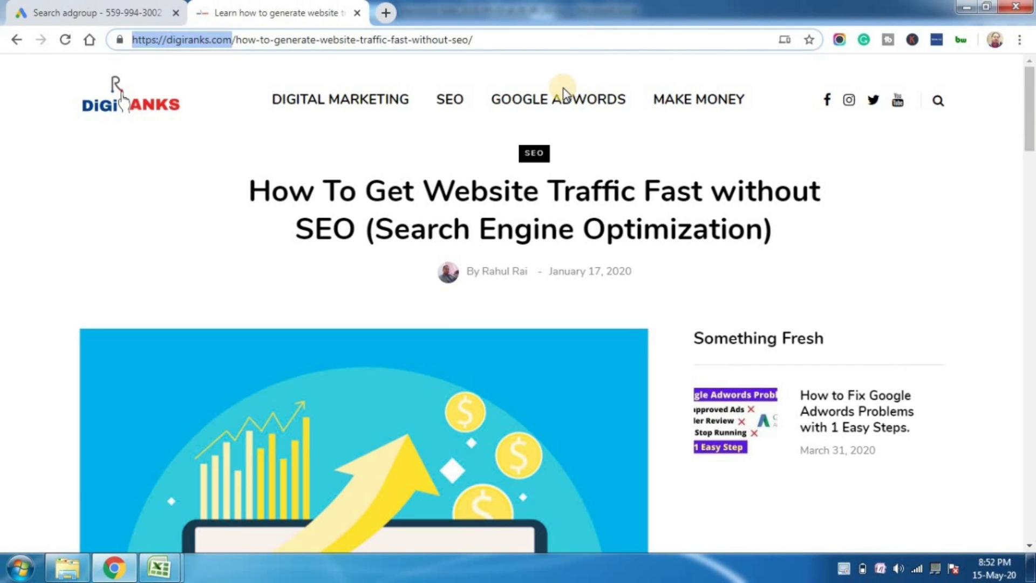
{"action": "left_click", "coordinate": [530, 47]}
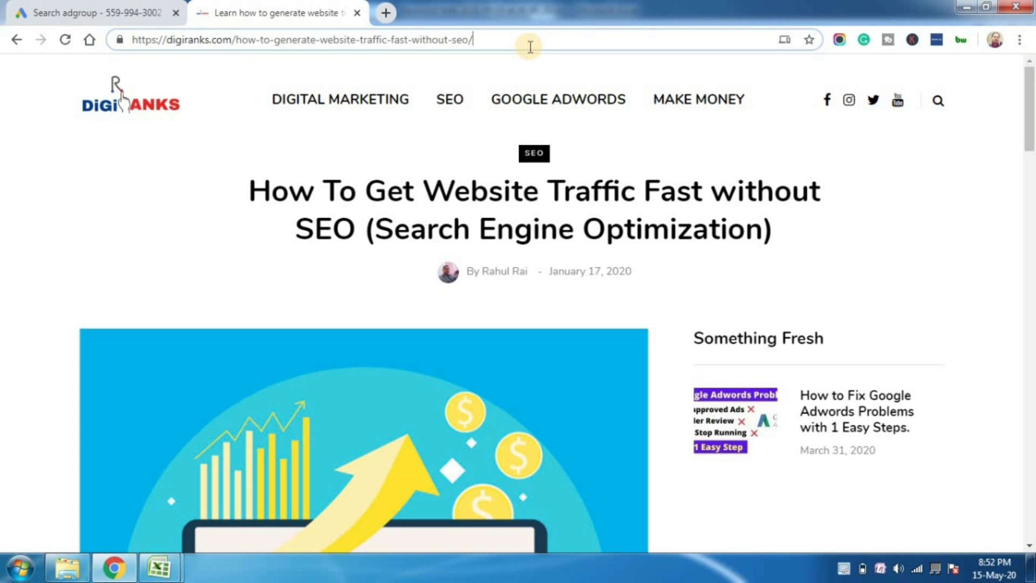
{"action": "key", "text": "ctrl+a"}
{"action": "key", "text": "ctrl+c"}
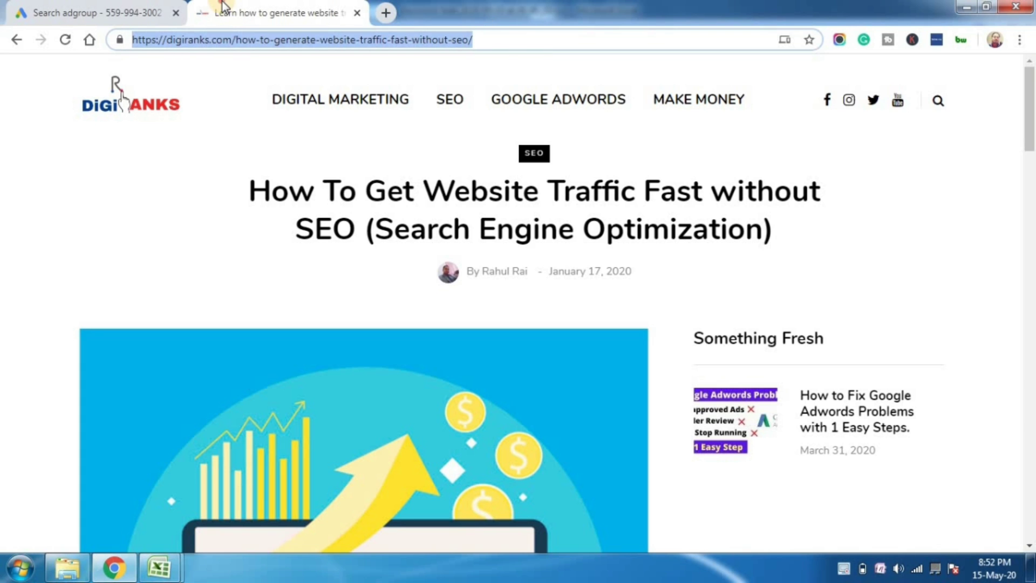
Step: Paste the copied digiranks.com article address into the Final URL of the new text ad in Google Ads
{"action": "left_click", "coordinate": [95, 6]}
{"action": "left_click", "coordinate": [277, 1]}
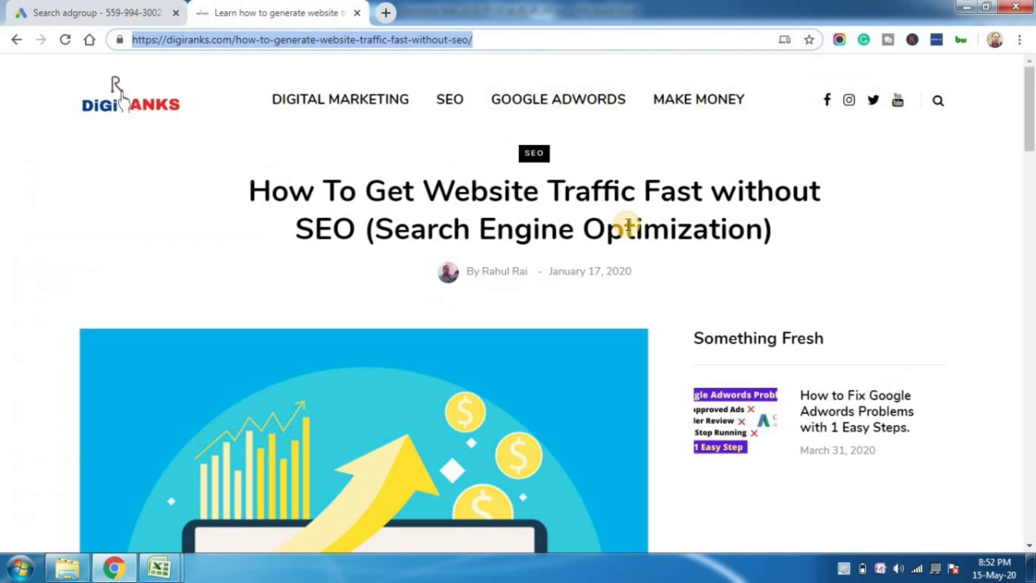
{"action": "left_click_drag", "start_coordinate": [1030, 141], "coordinate": [996, 451]}
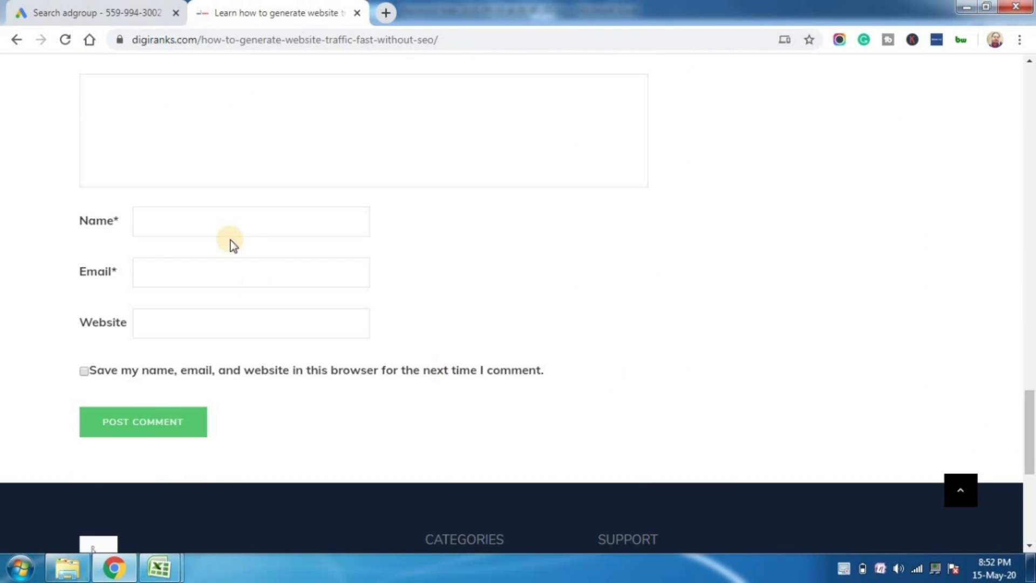
{"action": "left_click", "coordinate": [108, 7]}
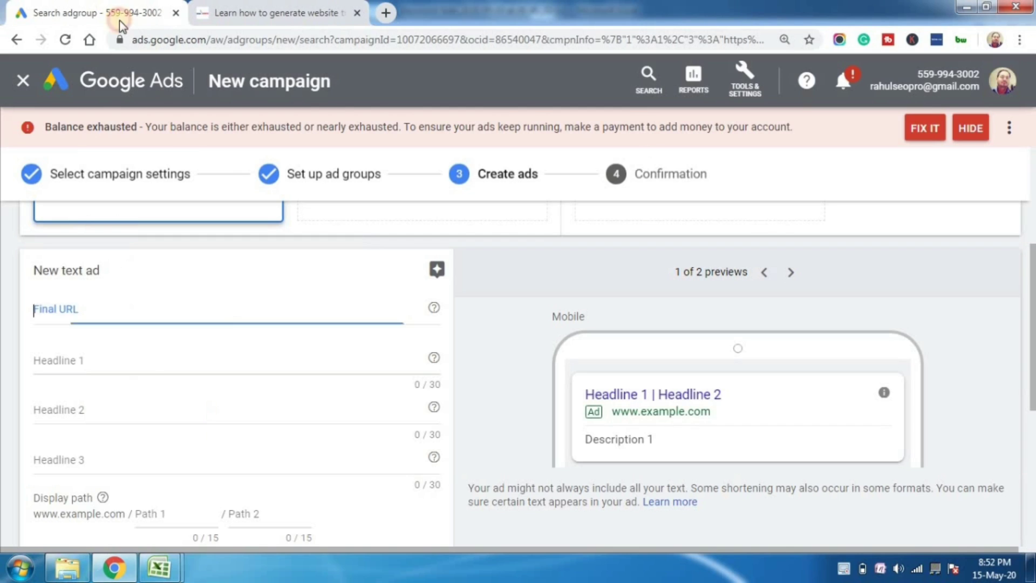
{"action": "key", "text": "ctrl+v"}
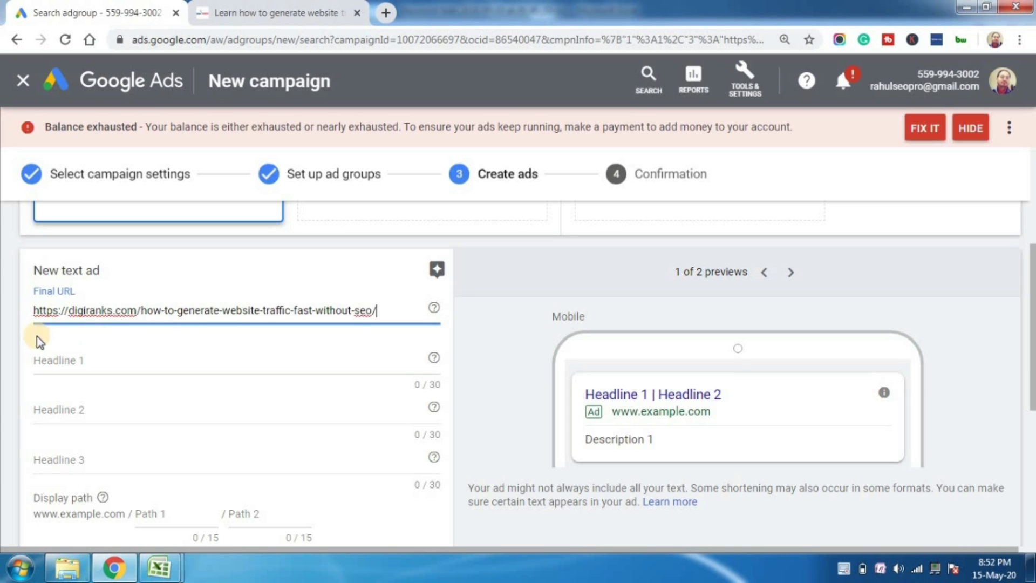
{"action": "left_click", "coordinate": [37, 335]}
Step: Copy "Get Website Traffic Fast" from the digiranks.com article title into Headline 1 of the text ad
{"action": "left_click", "coordinate": [79, 357]}
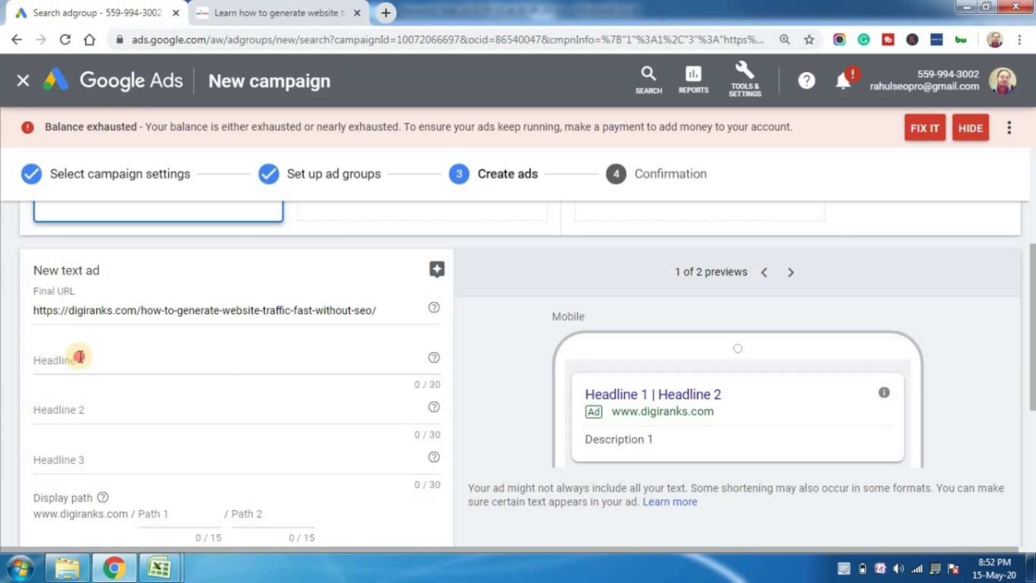
{"action": "left_click", "coordinate": [226, 10]}
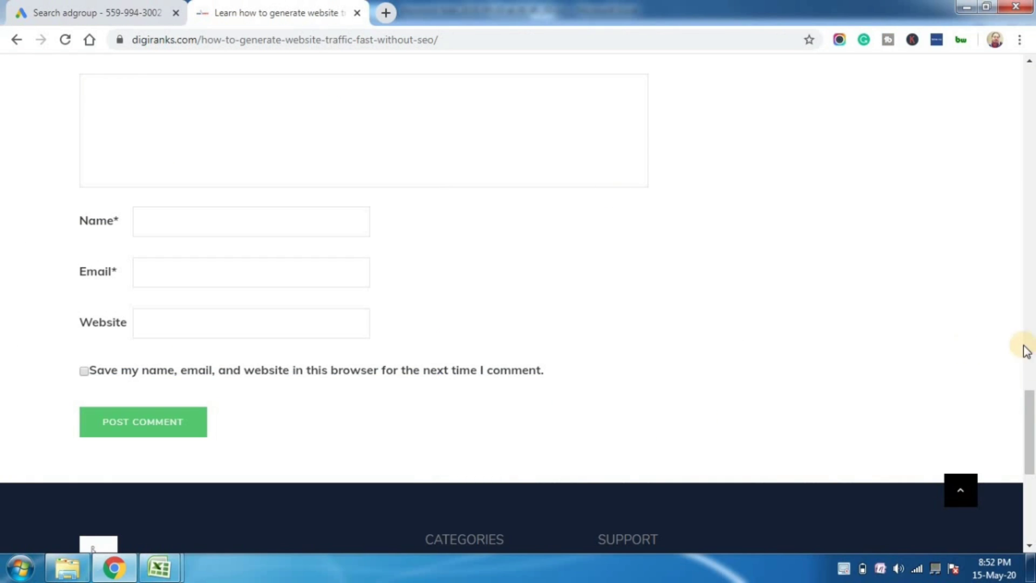
{"action": "left_click_drag", "start_coordinate": [1028, 418], "coordinate": [1029, 90]}
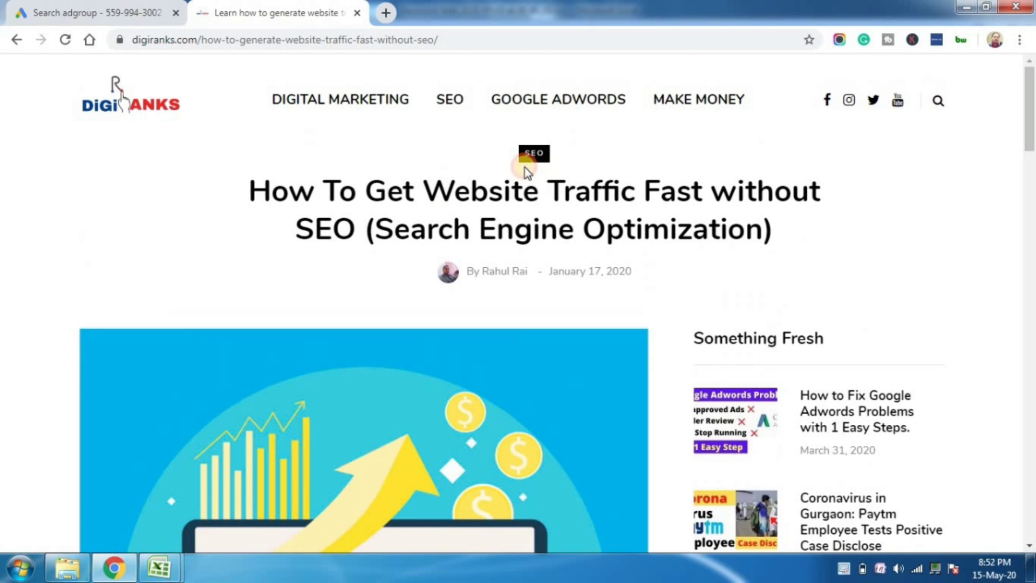
{"action": "left_click_drag", "start_coordinate": [412, 186], "coordinate": [718, 189]}
{"action": "key", "text": "ctrl+c"}
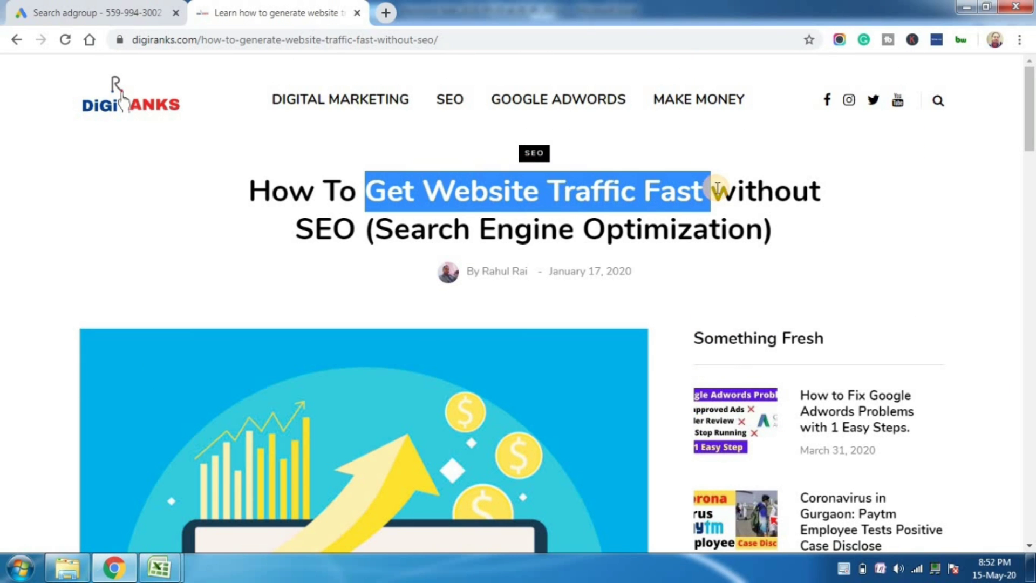
{"action": "left_click", "coordinate": [158, 7]}
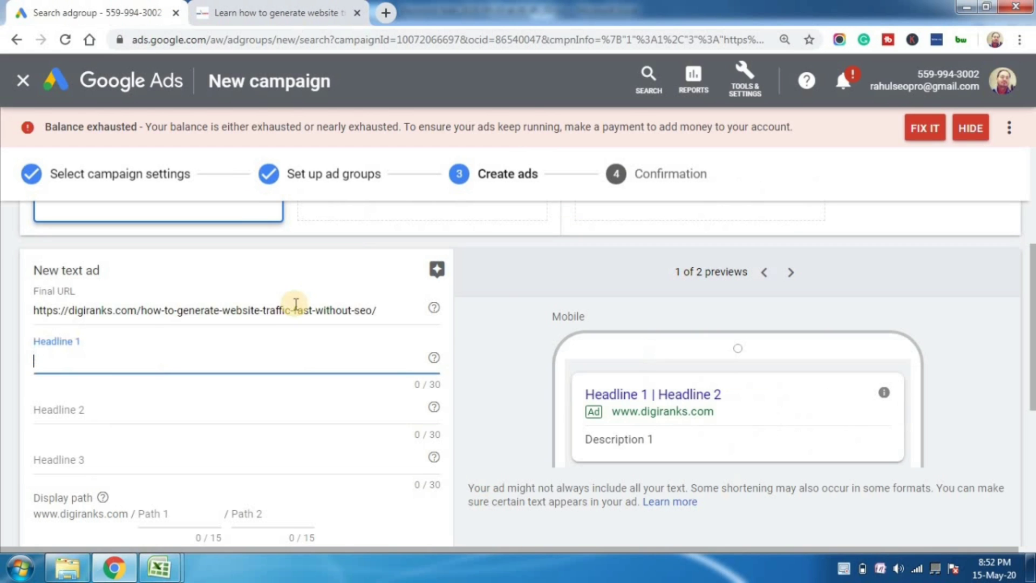
{"action": "left_click", "coordinate": [193, 377]}
{"action": "key", "text": "ctrl+v"}
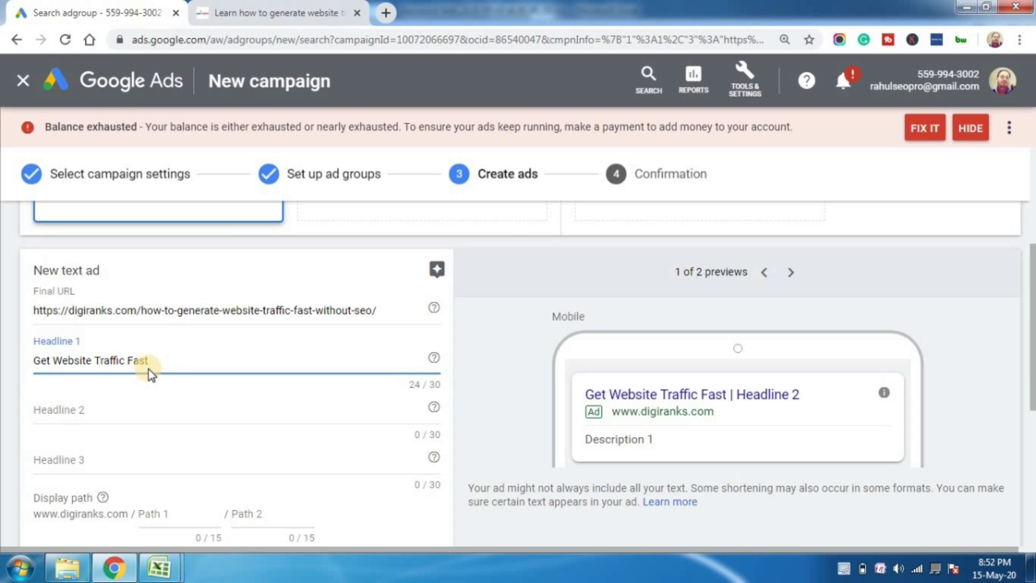
Step: Copy "website ranking and for generating organic traffic" from the article's opening paragraph into Headline 2 of the text ad
{"action": "left_click", "coordinate": [94, 405]}
{"action": "left_click", "coordinate": [275, 13]}
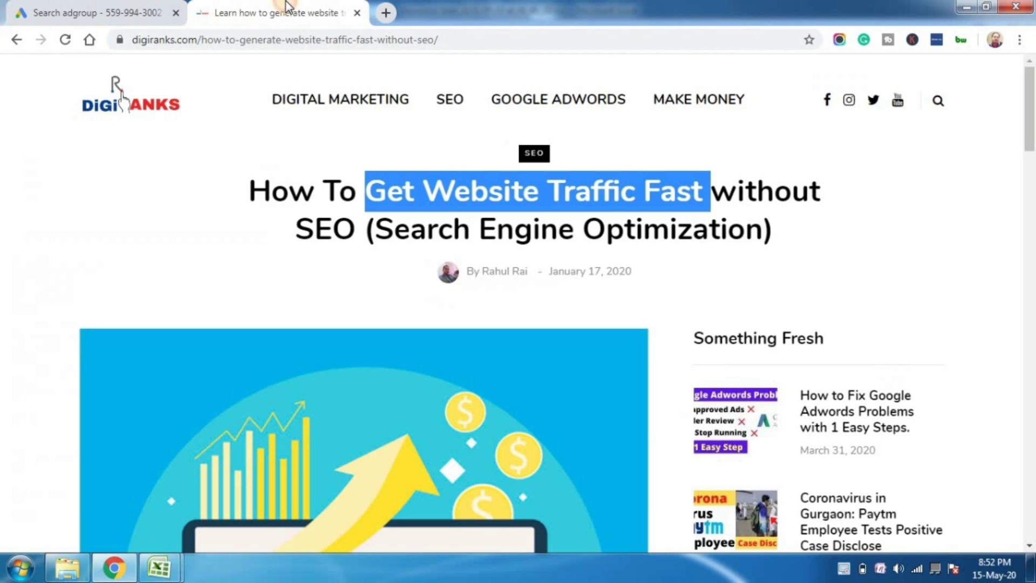
{"action": "double_click", "coordinate": [718, 193]}
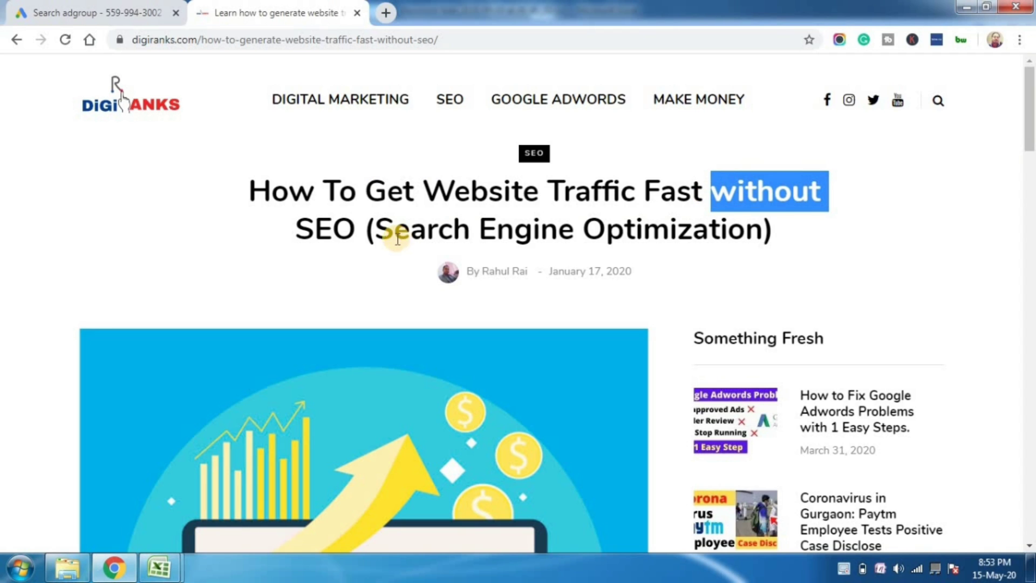
{"action": "left_click", "coordinate": [379, 229]}
{"action": "left_click_drag", "start_coordinate": [379, 229], "coordinate": [728, 232]}
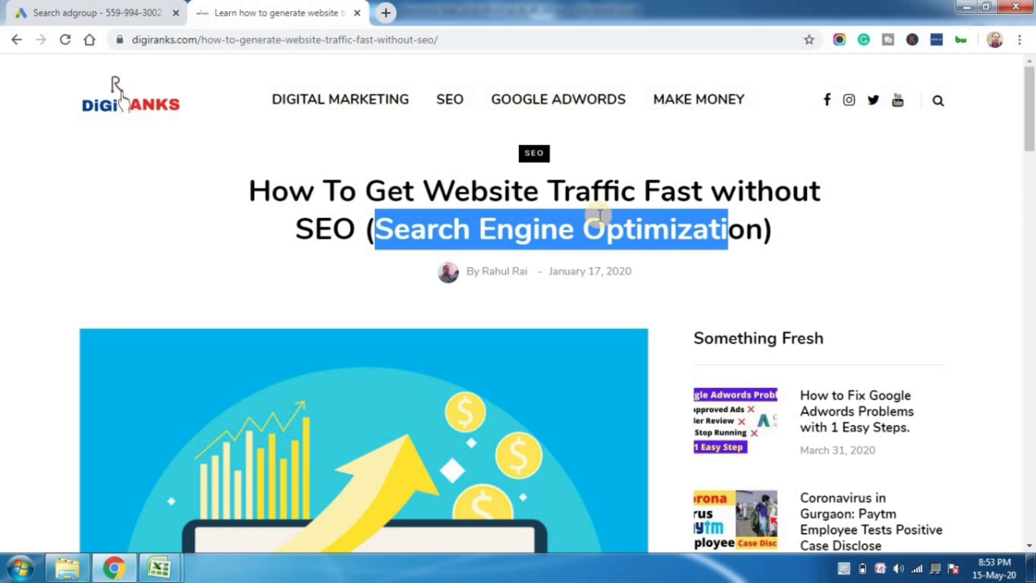
{"action": "left_click", "coordinate": [717, 189]}
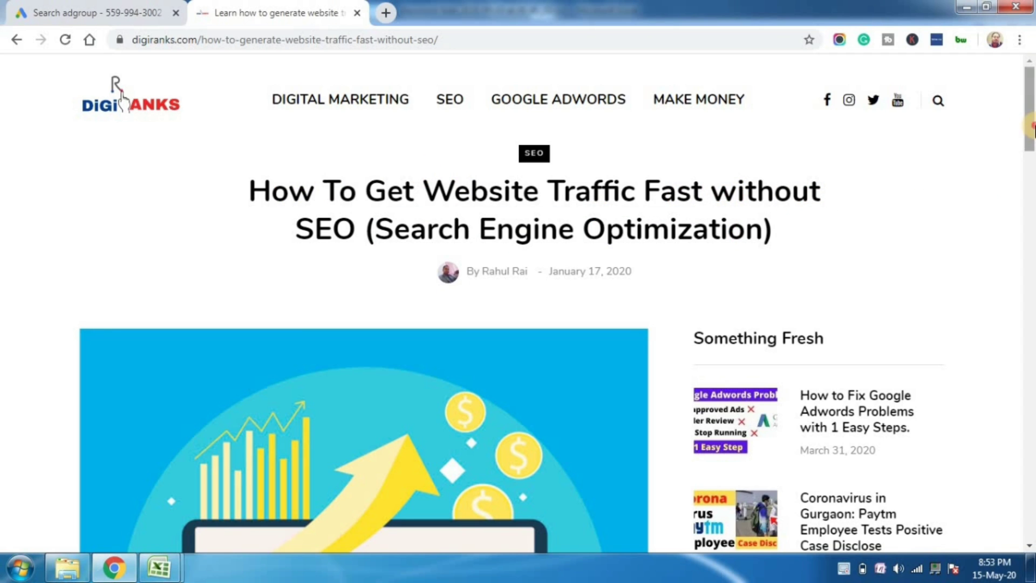
{"action": "left_click_drag", "start_coordinate": [1030, 144], "coordinate": [1030, 177]}
{"action": "scroll", "coordinate": [352, 367], "scroll_direction": "down", "scroll_amount": 6}
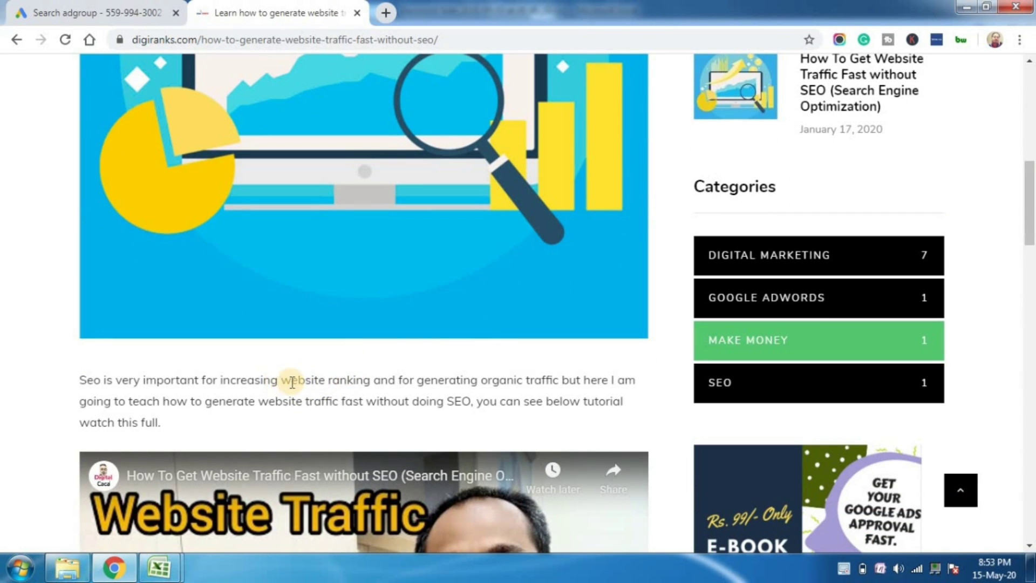
{"action": "left_click_drag", "start_coordinate": [277, 377], "coordinate": [558, 378]}
{"action": "key", "text": "ctrl+c"}
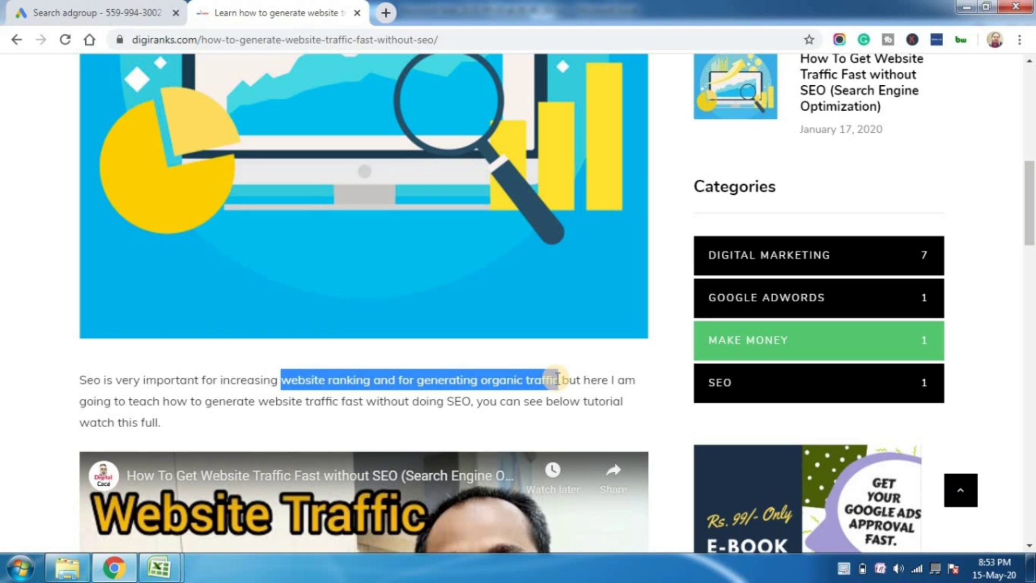
{"action": "left_click", "coordinate": [94, 12]}
{"action": "key", "text": "ctrl+v"}
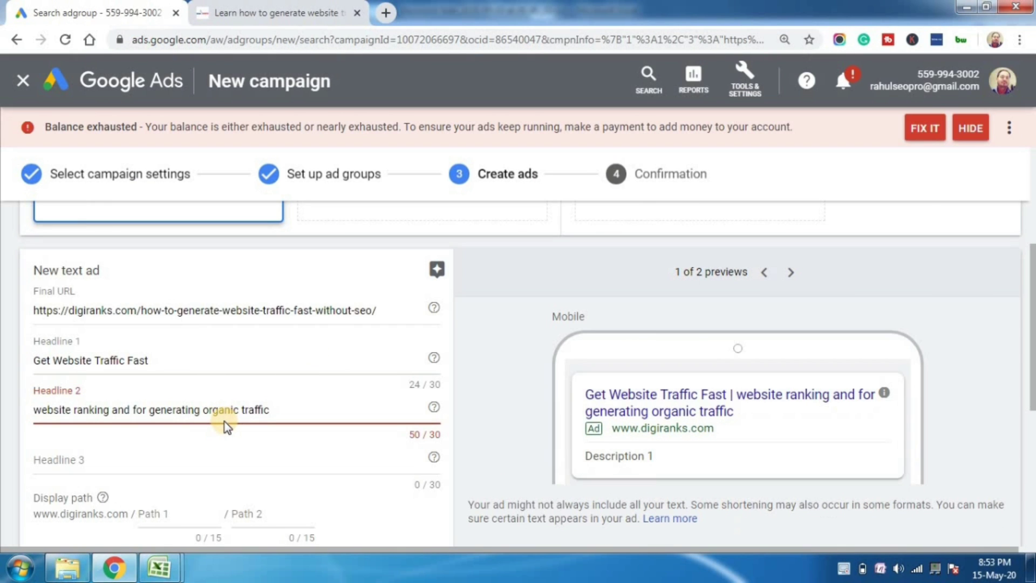
Step: Shorten Headline 2 to "website ranking and Traffic"
{"action": "key", "text": "BackSpace"}
{"action": "key", "text": "BackSpace"}
{"action": "key", "text": "BackSpace"}
{"action": "key", "text": "BackSpace"}
{"action": "key", "text": "BackSpace"}
{"action": "key", "text": "BackSpace"}
{"action": "key", "text": "BackSpace"}
{"action": "key", "text": "BackSpace"}
{"action": "key", "text": "BackSpace"}
{"action": "key", "text": "BackSpace"}
{"action": "key", "text": "BackSpace"}
{"action": "key", "text": "BackSpace"}
{"action": "key", "text": "BackSpace"}
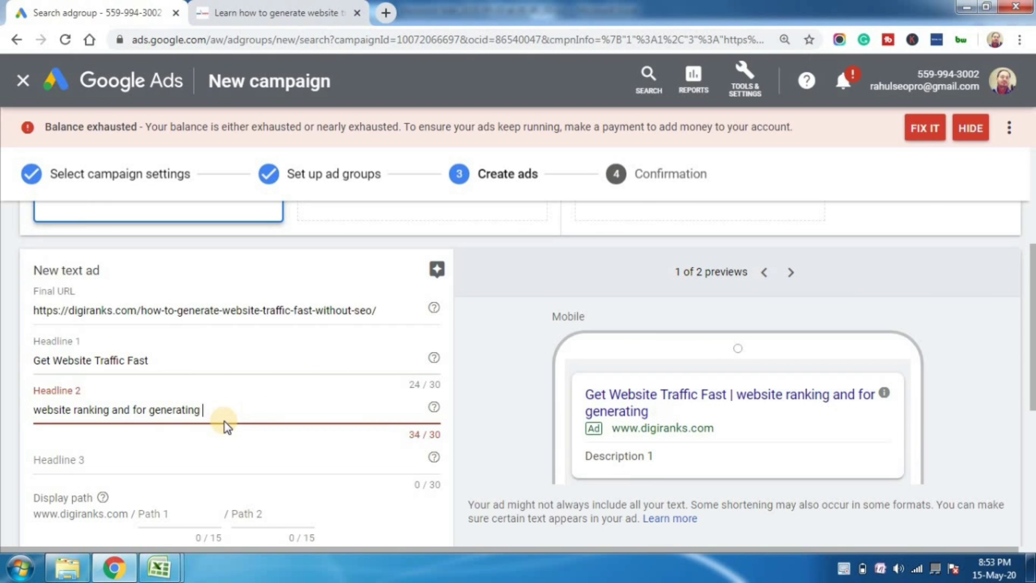
{"action": "key", "text": "BackSpace"}
{"action": "key", "text": "BackSpace"}
{"action": "key", "text": "BackSpace"}
{"action": "key", "text": "BackSpace"}
{"action": "key", "text": "BackSpace"}
{"action": "key", "text": "BackSpace"}
{"action": "key", "text": "BackSpace"}
{"action": "key", "text": "BackSpace"}
{"action": "key", "text": "BackSpace"}
{"action": "key", "text": "BackSpace"}
{"action": "key", "text": "BackSpace"}
{"action": "key", "text": "BackSpace"}
{"action": "key", "text": "BackSpace"}
{"action": "key", "text": "BackSpace"}
{"action": "key", "text": "BackSpace"}
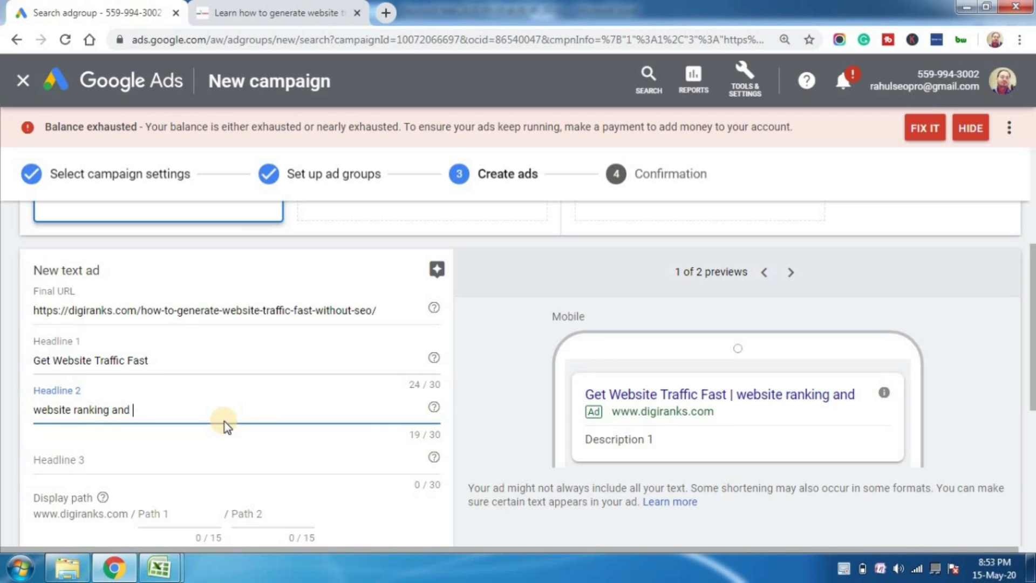
{"action": "type", "text": "Traffic"}
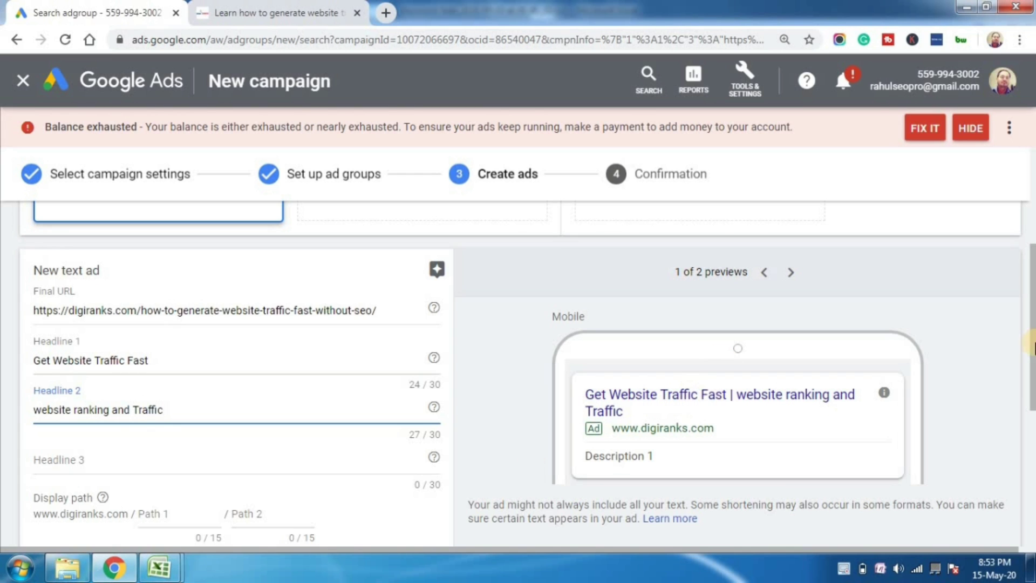
Step: Fill Headline 3 of the text ad with "website traffic fast" from the article's opening paragraph
{"action": "scroll", "coordinate": [845, 365], "scroll_direction": "down", "scroll_amount": 2}
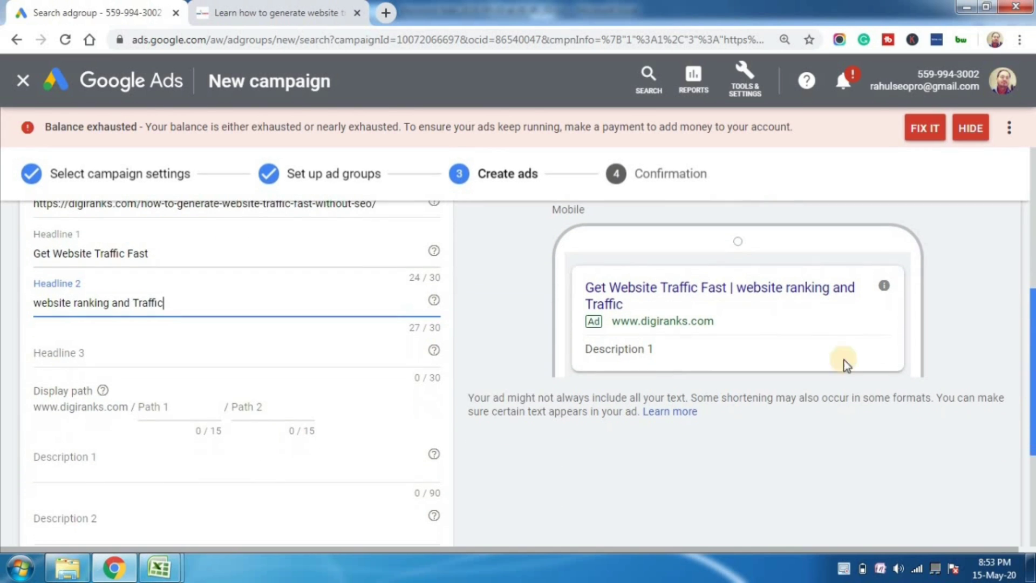
{"action": "left_click", "coordinate": [206, 358]}
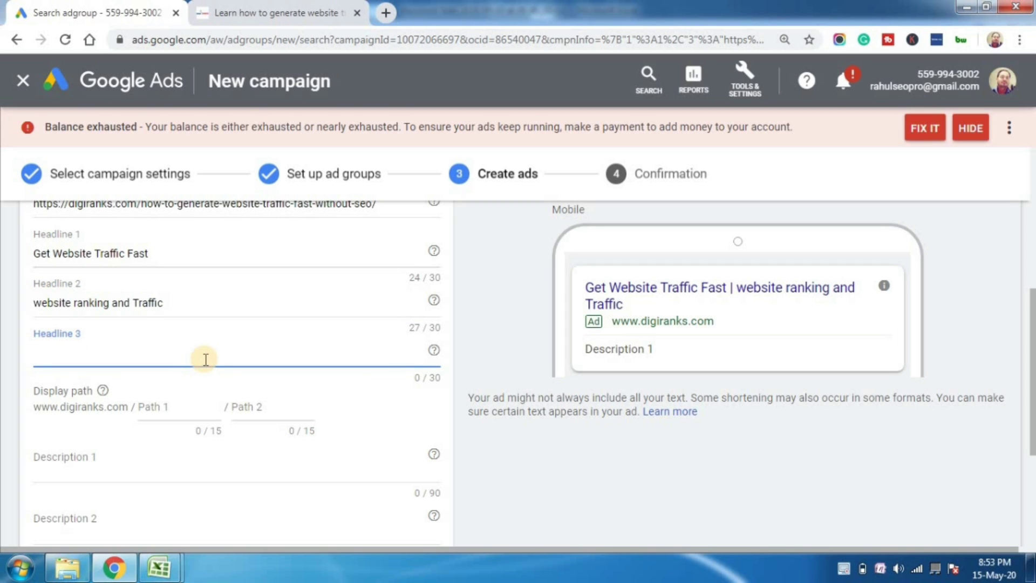
{"action": "left_click", "coordinate": [266, 12]}
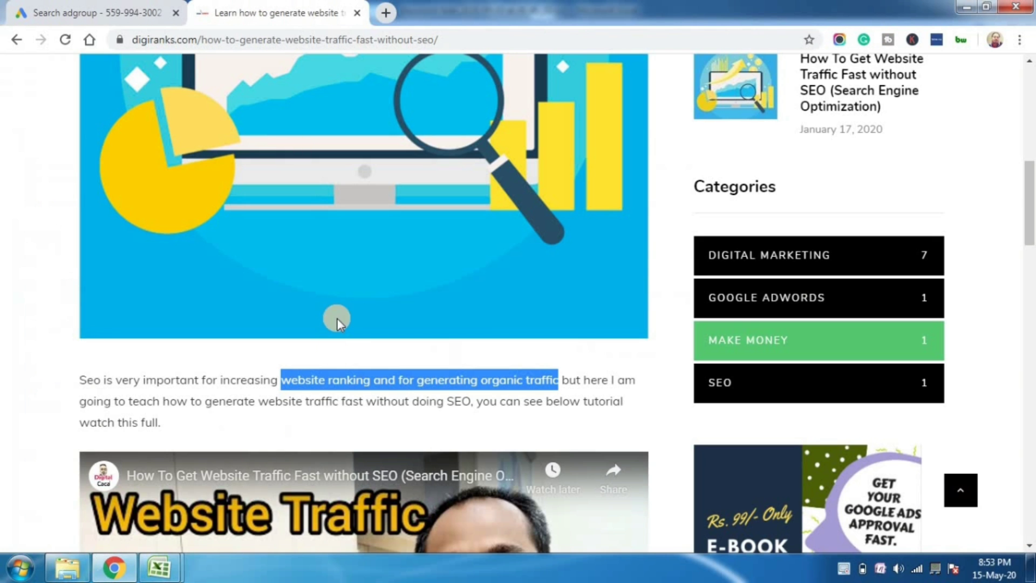
{"action": "left_click", "coordinate": [315, 406]}
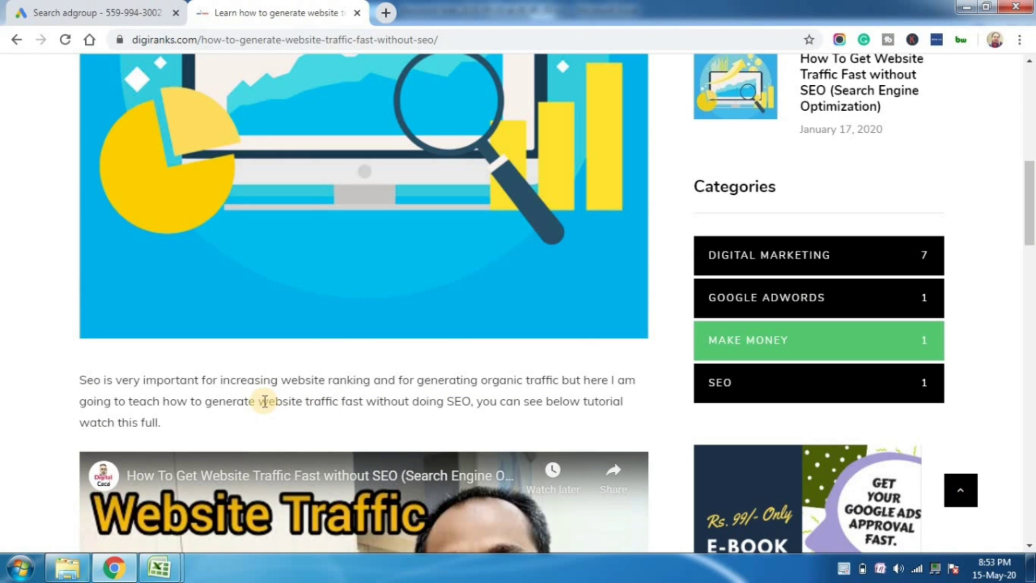
{"action": "left_click_drag", "start_coordinate": [261, 401], "coordinate": [365, 409]}
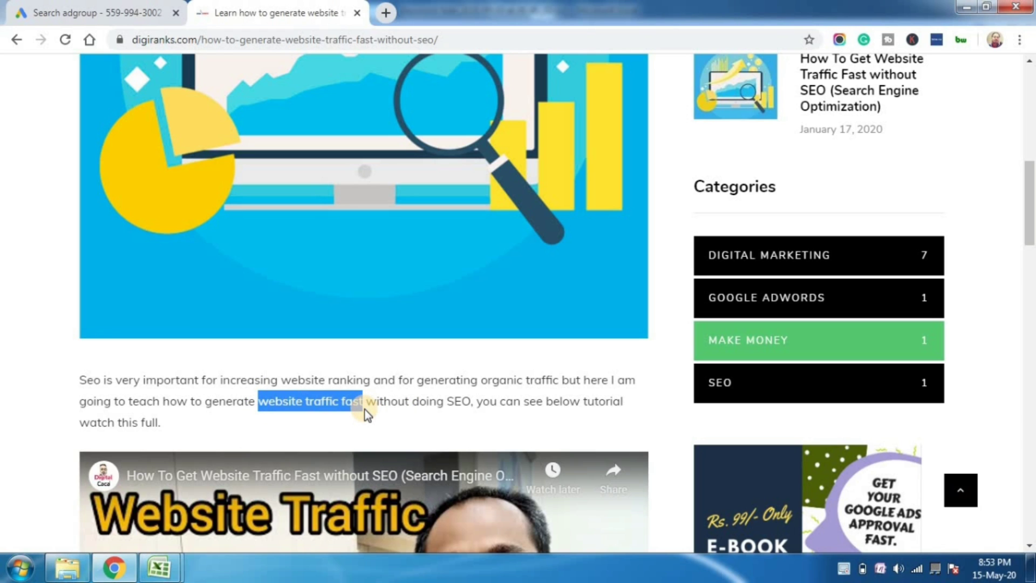
{"action": "left_click", "coordinate": [102, 11]}
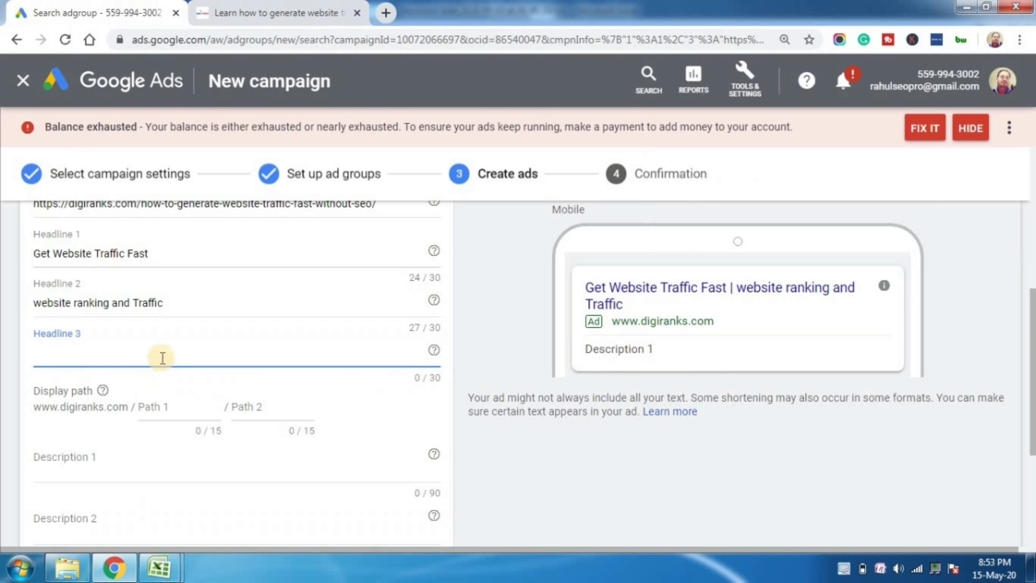
{"action": "type", "text": "website traffic fast"}
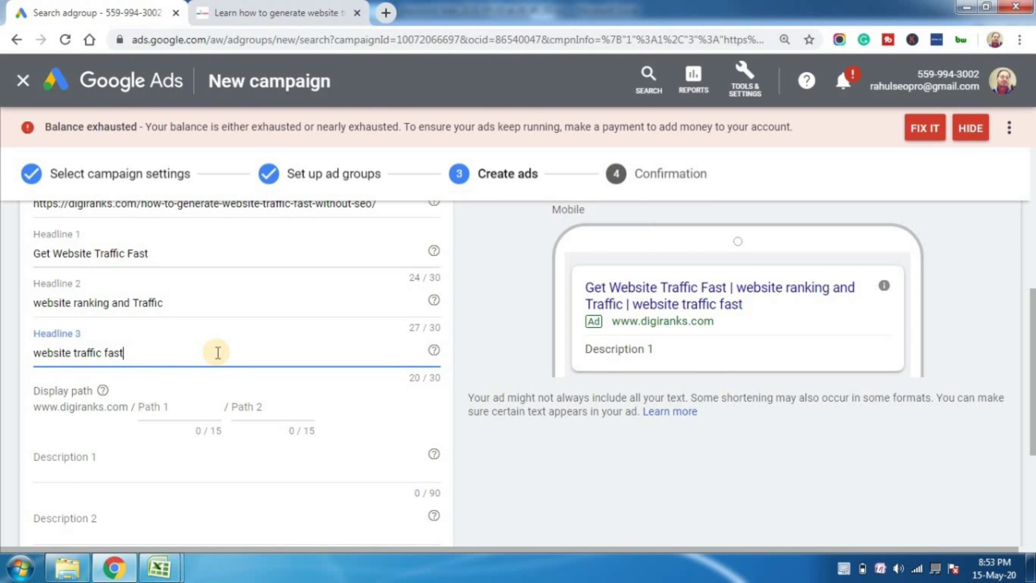
Step: Copy "Seo is very important for increasing website ranking and for generating organic traffic" from the article into Description 1 of the text ad
{"action": "left_click", "coordinate": [143, 461]}
{"action": "left_click", "coordinate": [271, 7]}
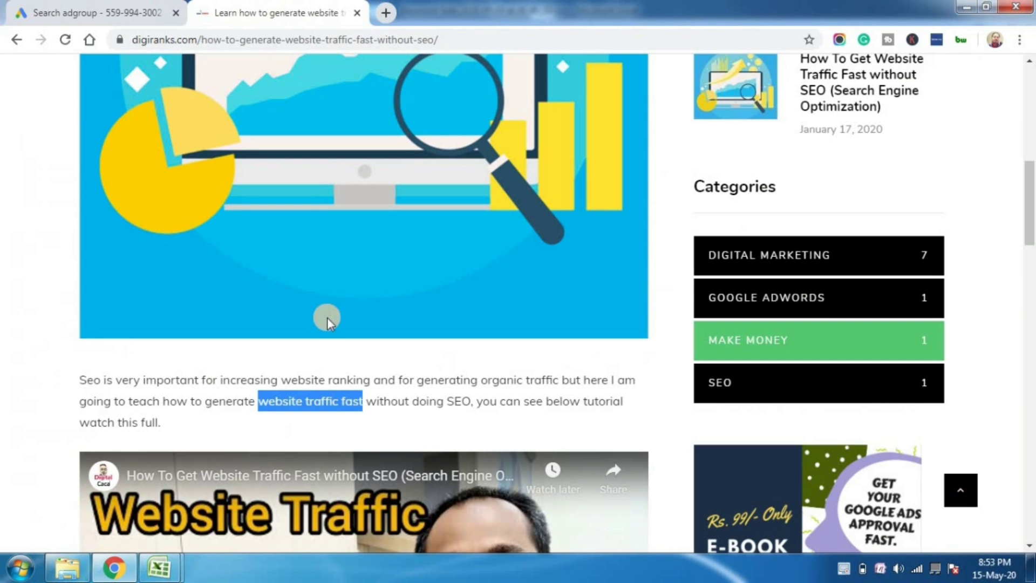
{"action": "left_click_drag", "start_coordinate": [340, 380], "coordinate": [559, 380]}
{"action": "key", "text": "ctrl+c"}
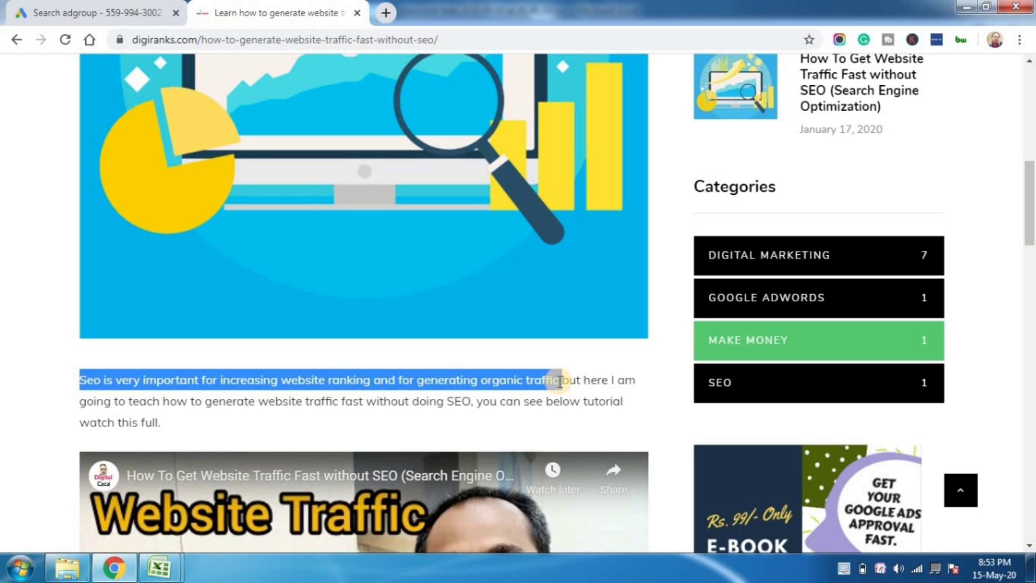
{"action": "left_click", "coordinate": [134, 11]}
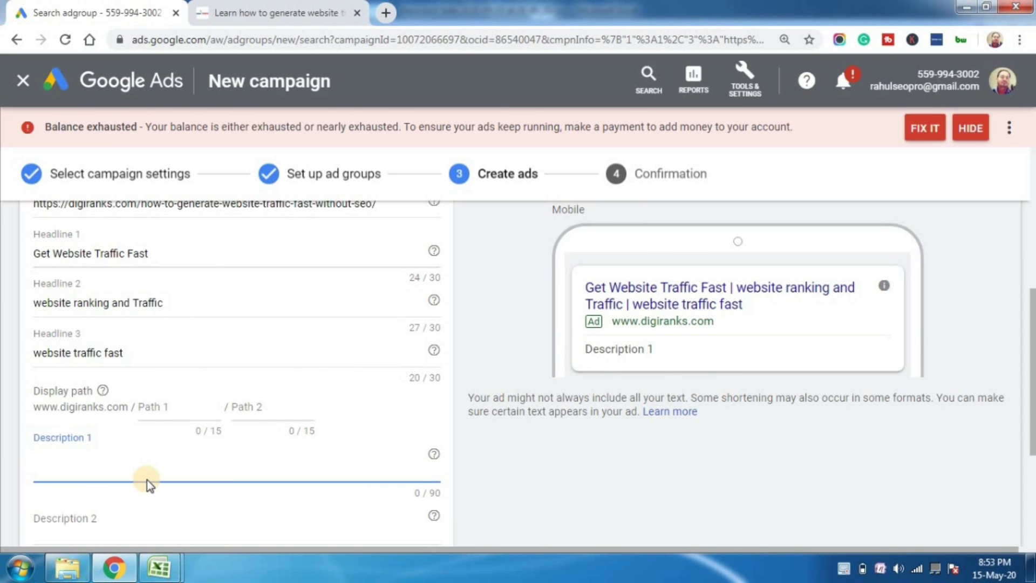
{"action": "key", "text": "ctrl+v"}
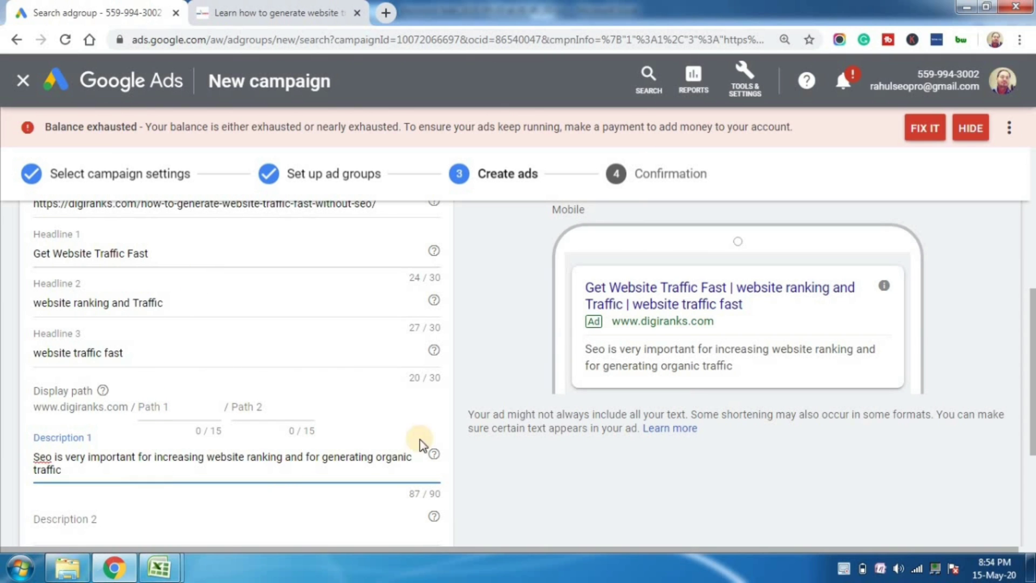
Step: Copy "you can see below tutorial watch this full." from the article's opening paragraph into Description 2 of the text ad
{"action": "scroll", "coordinate": [1032, 338], "scroll_direction": "down", "scroll_amount": 2}
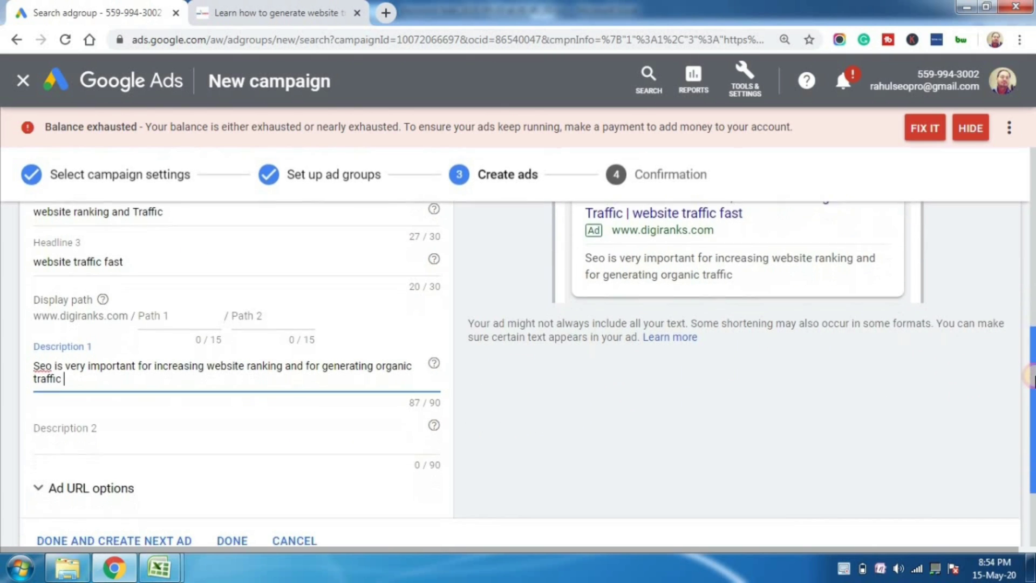
{"action": "left_click", "coordinate": [250, 9]}
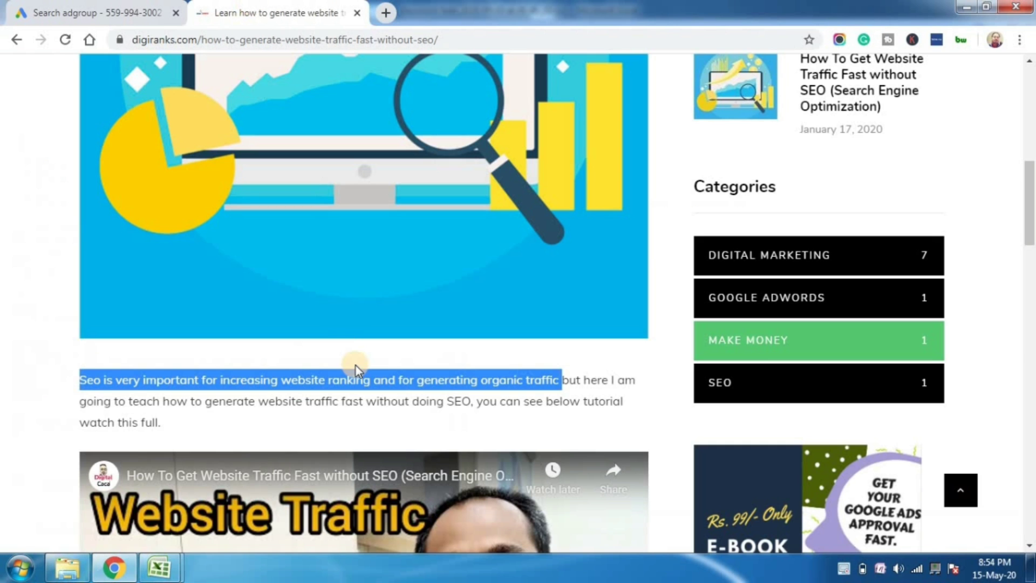
{"action": "scroll", "coordinate": [1032, 344], "scroll_direction": "down", "scroll_amount": 5}
{"action": "left_click_drag", "start_coordinate": [1034, 342], "coordinate": [1019, 250]}
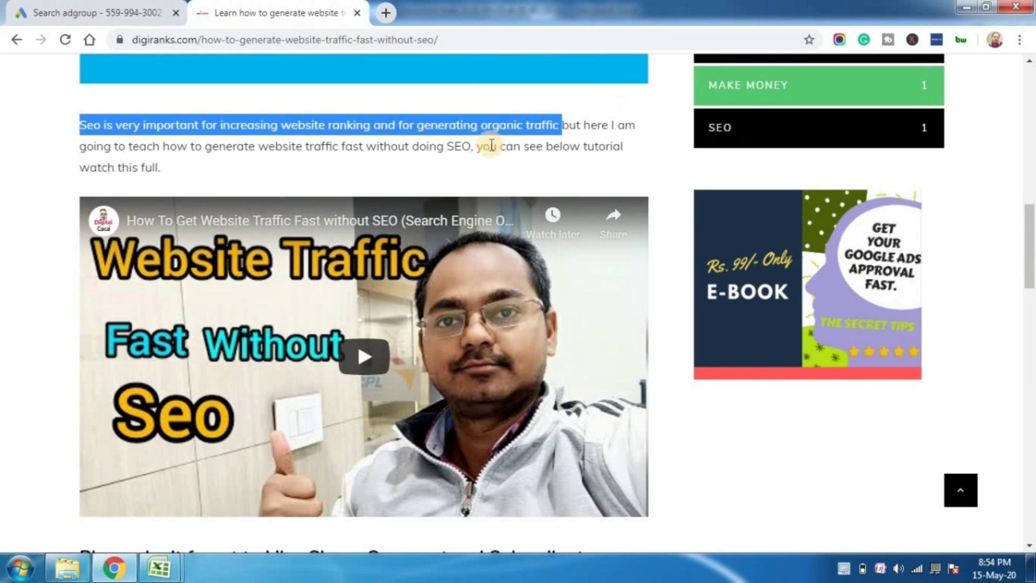
{"action": "left_click_drag", "start_coordinate": [475, 146], "coordinate": [498, 171]}
{"action": "key", "text": "ctrl+c"}
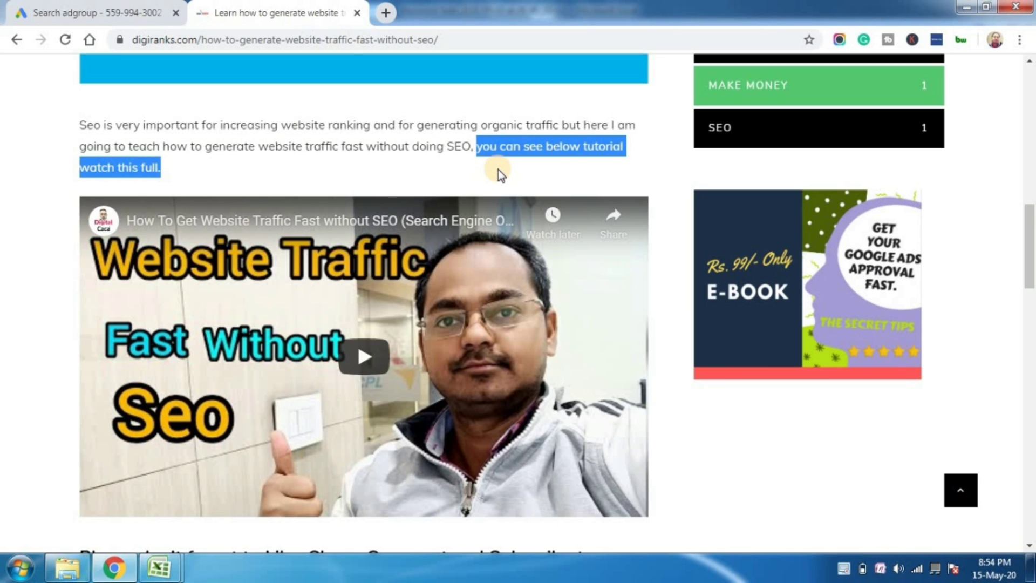
{"action": "left_click", "coordinate": [108, 8]}
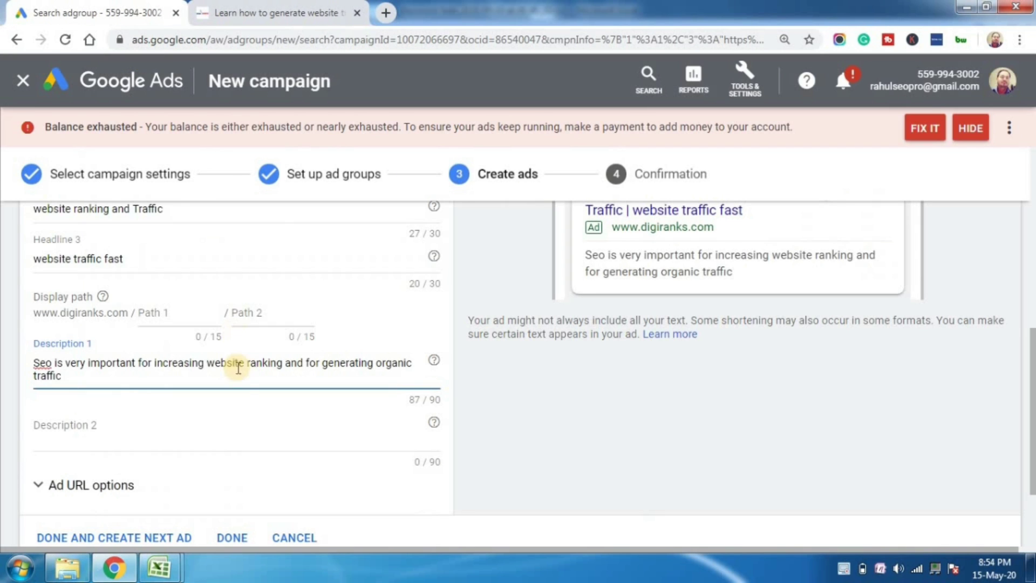
{"action": "left_click", "coordinate": [208, 439]}
{"action": "key", "text": "ctrl+v"}
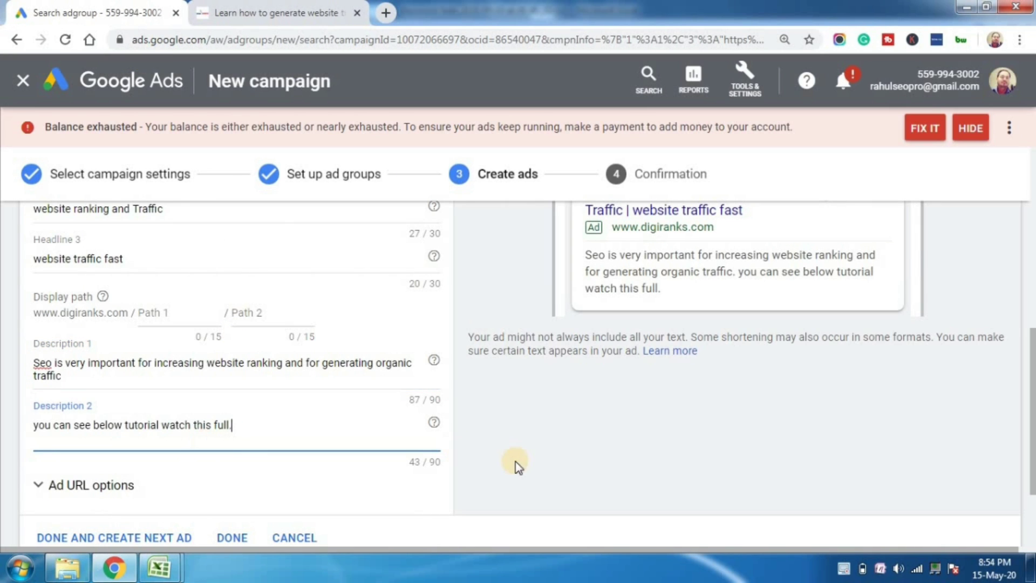
Step: Check the text ad's mobile preview, save the ad, and continue from the confirmation summary to the campaign
{"action": "left_click_drag", "start_coordinate": [1030, 398], "coordinate": [1031, 360]}
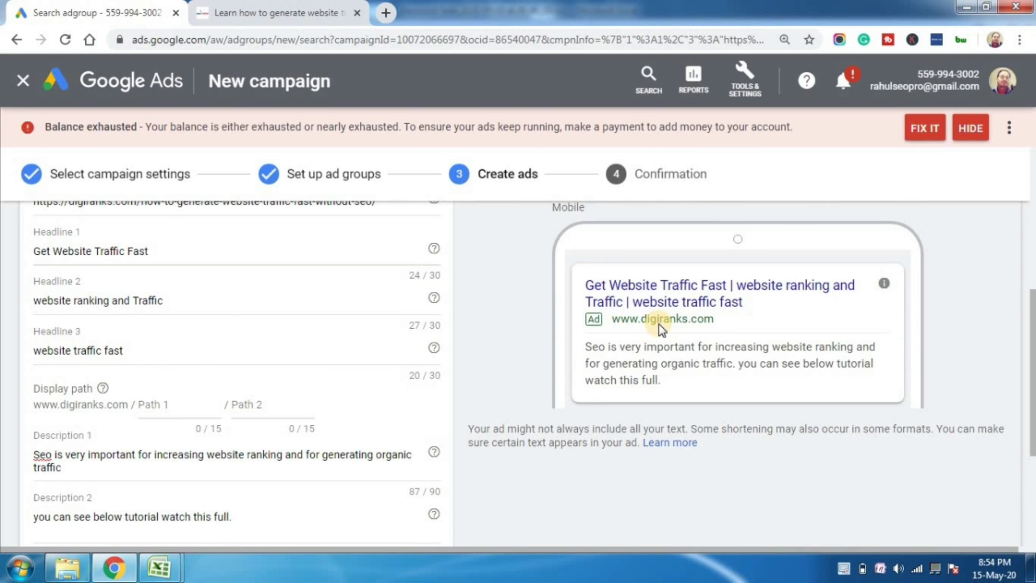
{"action": "left_click_drag", "start_coordinate": [1031, 401], "coordinate": [1031, 342]}
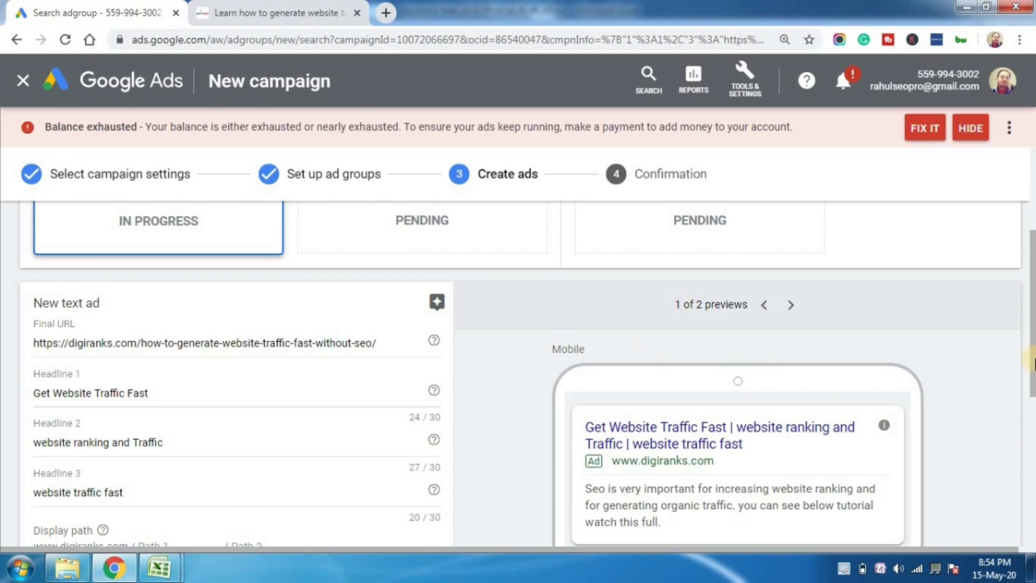
{"action": "left_click_drag", "start_coordinate": [1031, 313], "coordinate": [1031, 469]}
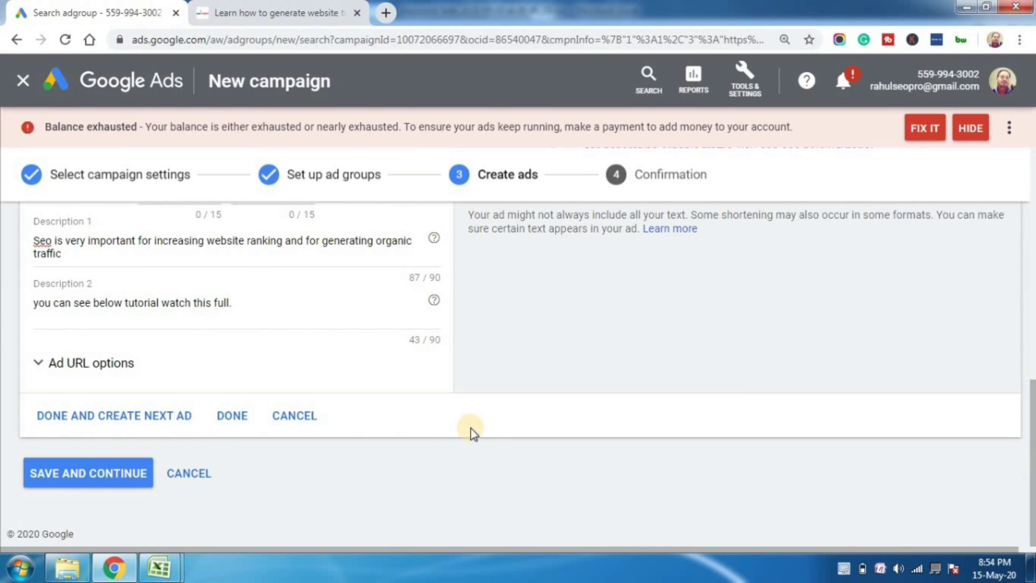
{"action": "left_click", "coordinate": [96, 480]}
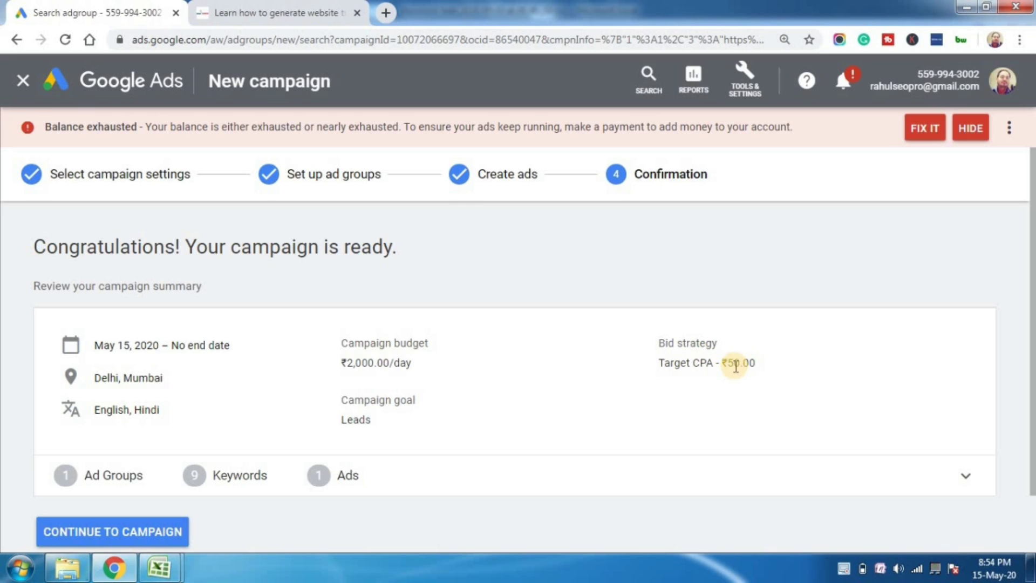
{"action": "left_click", "coordinate": [126, 533]}
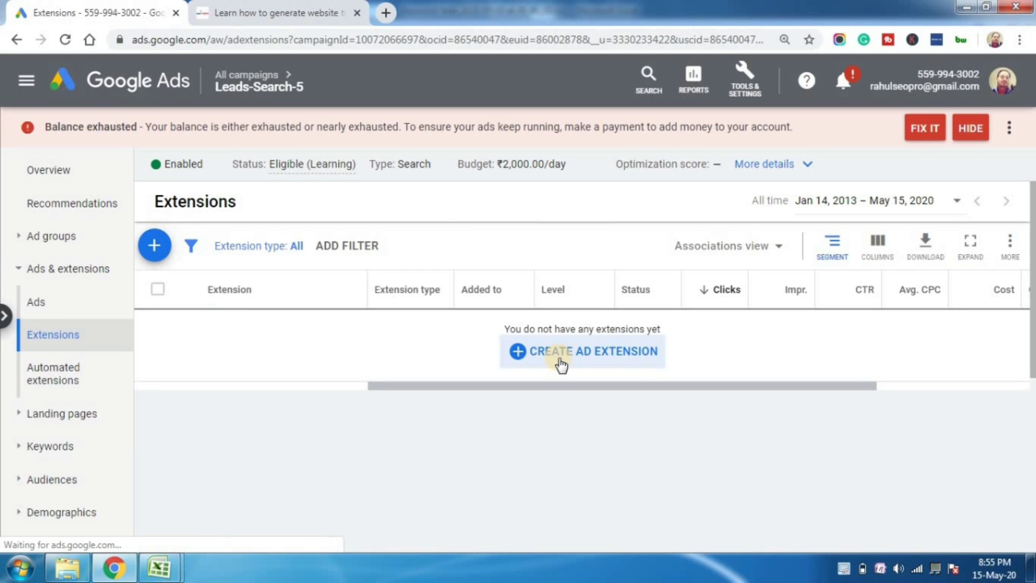
Step: Start a new lead form extension for the Leads-Search-5 campaign and accept its terms of service
{"action": "left_click", "coordinate": [148, 253]}
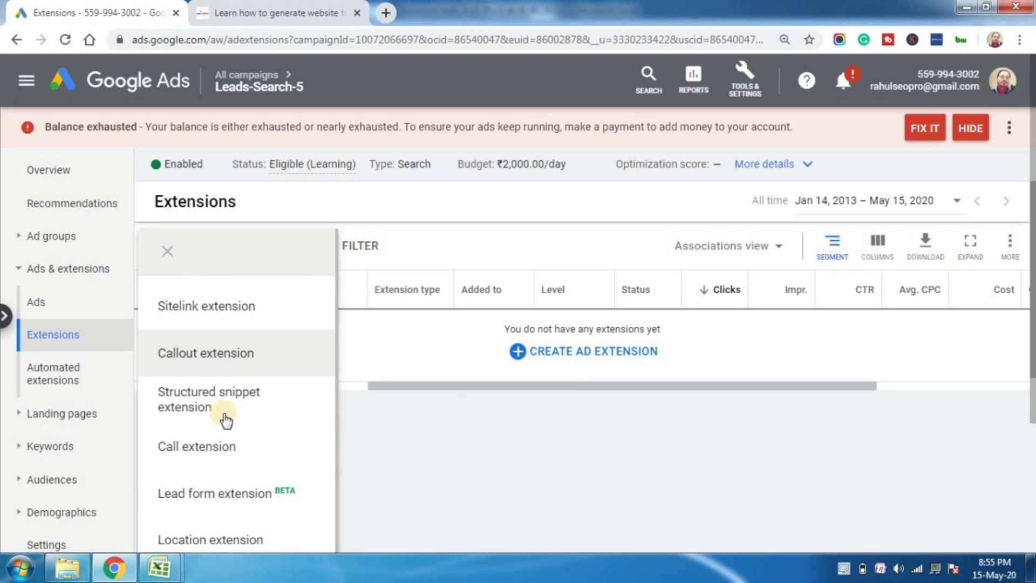
{"action": "left_click", "coordinate": [241, 497]}
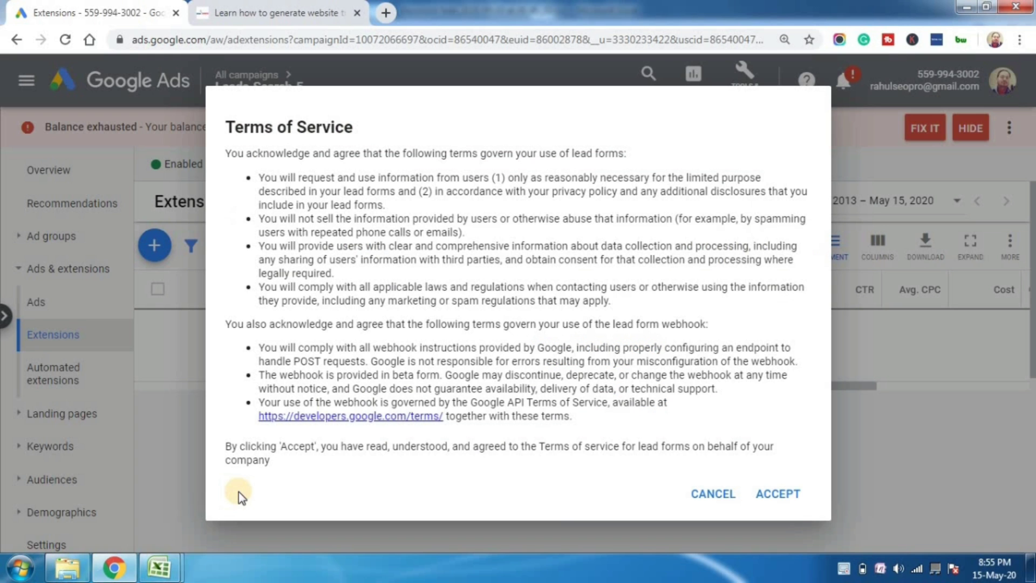
{"action": "left_click", "coordinate": [756, 495]}
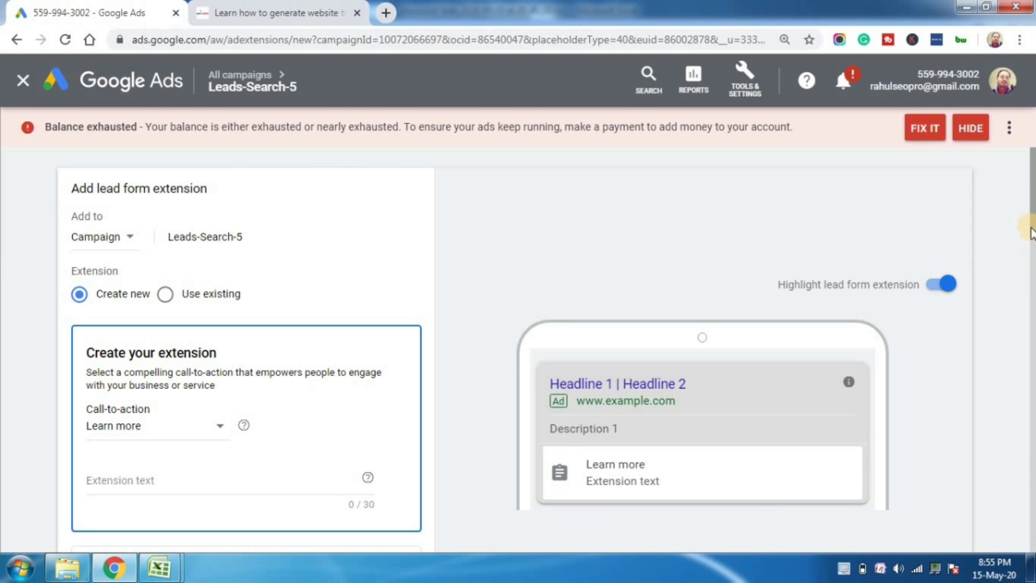
Step: Set the lead form extension's call-to-action to Get quote
{"action": "left_click_drag", "start_coordinate": [1031, 211], "coordinate": [1031, 216]}
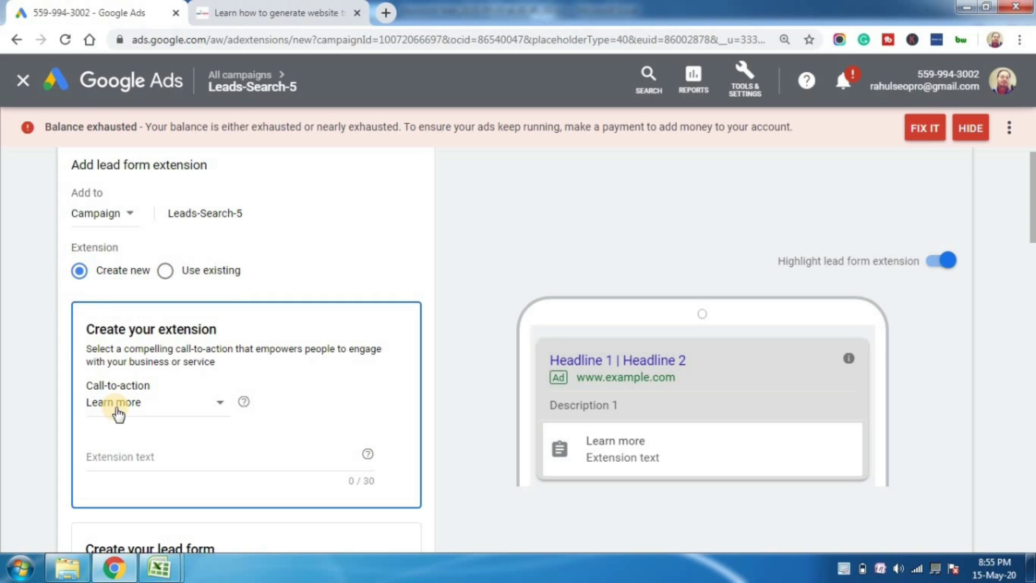
{"action": "left_click", "coordinate": [149, 408]}
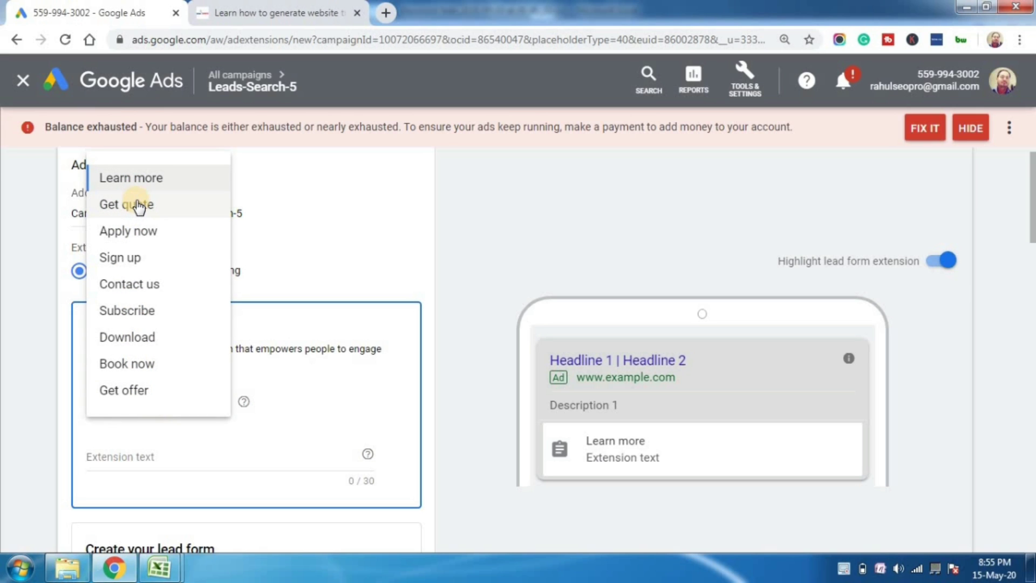
{"action": "left_click", "coordinate": [139, 259]}
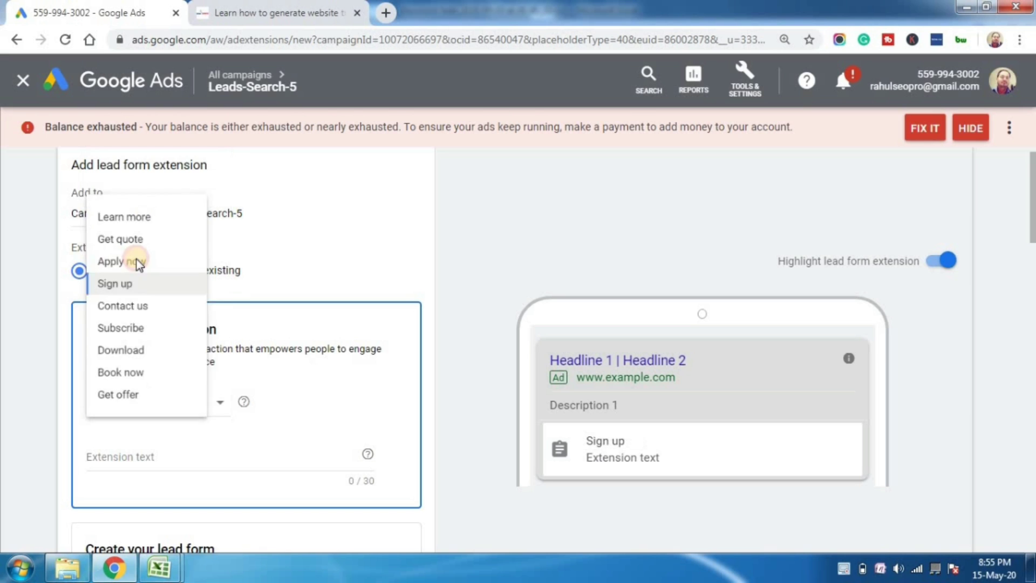
{"action": "left_click", "coordinate": [141, 405]}
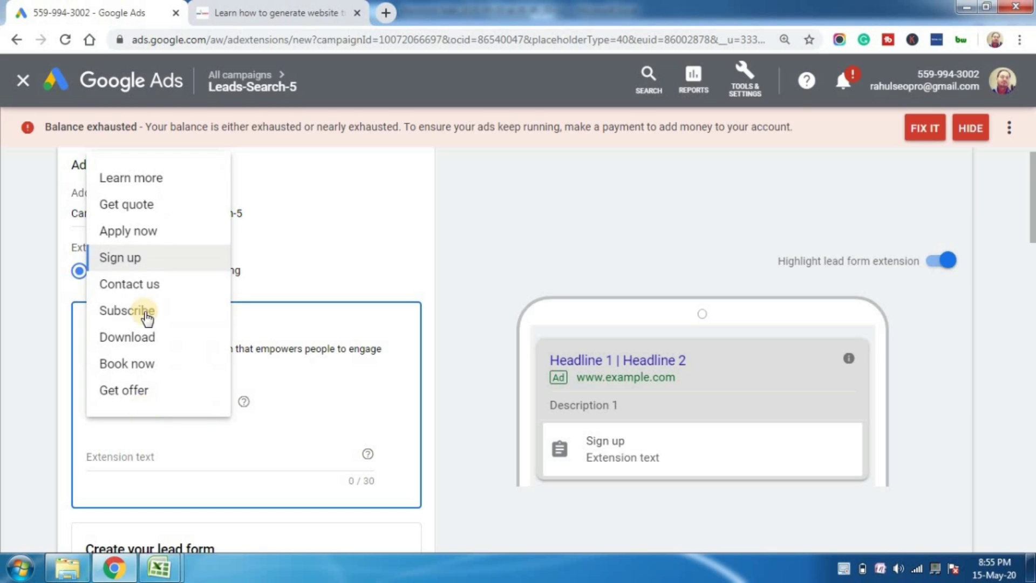
{"action": "left_click", "coordinate": [146, 203]}
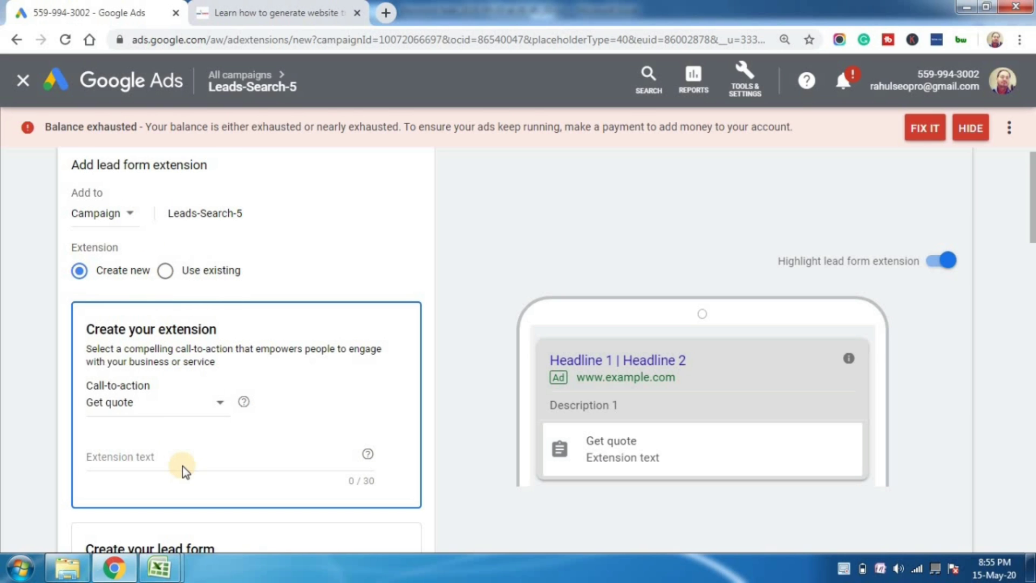
Step: Enter "Get Your Free Quote" as the extension text of the lead form extension
{"action": "left_click", "coordinate": [197, 455]}
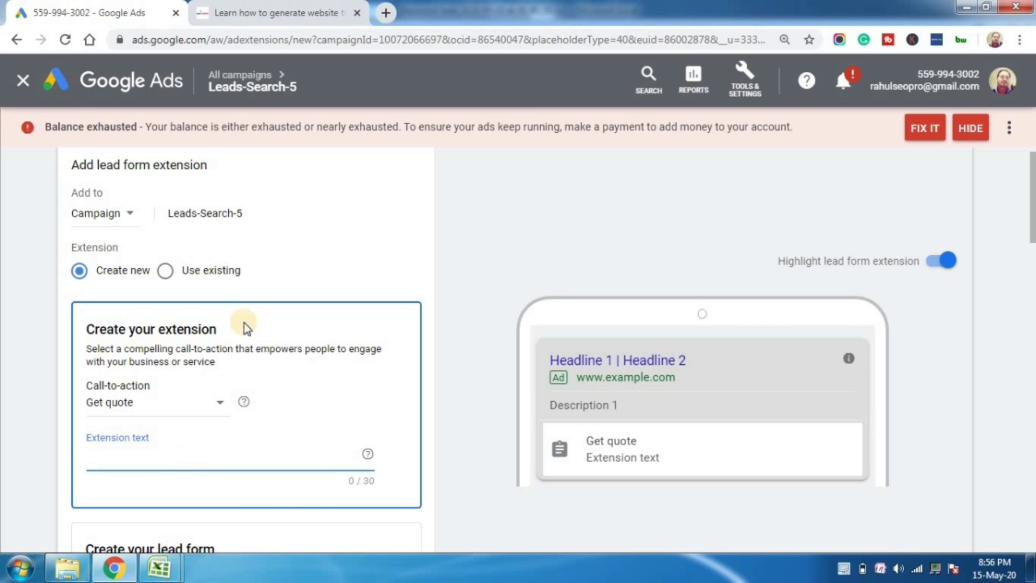
{"action": "left_click", "coordinate": [298, 87]}
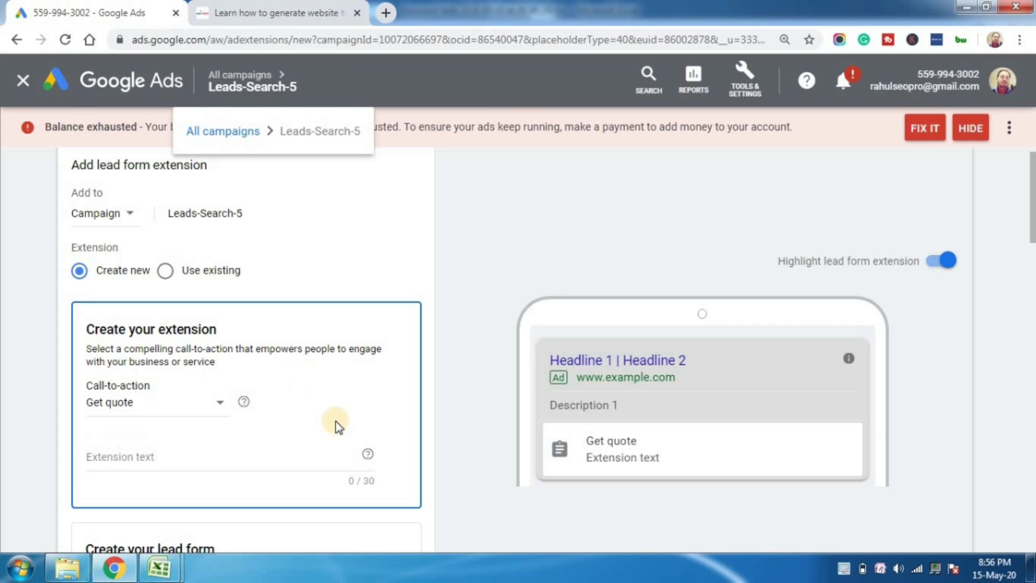
{"action": "mouse_move", "coordinate": [371, 459]}
{"action": "left_click", "coordinate": [267, 11]}
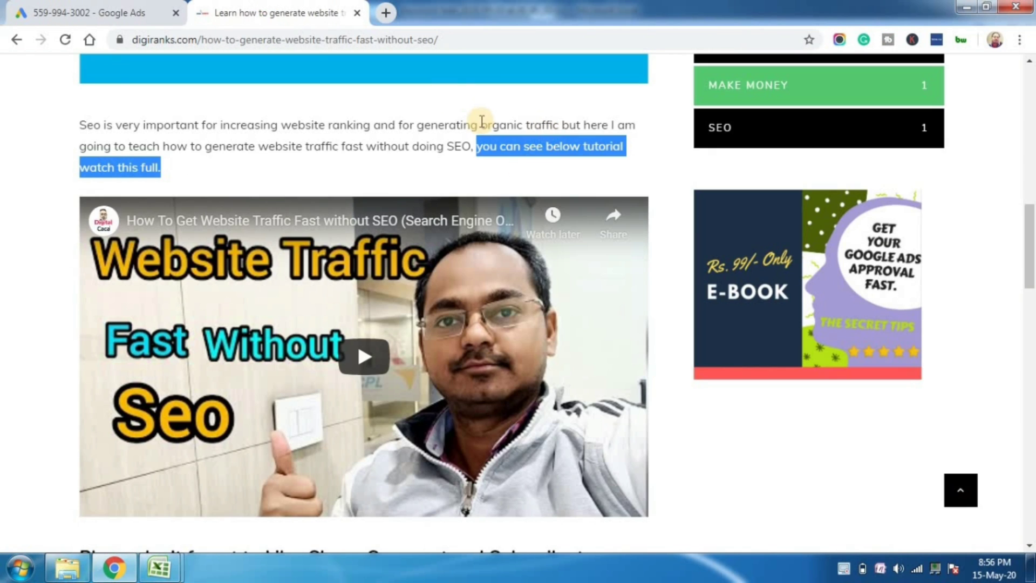
{"action": "left_click", "coordinate": [89, 12]}
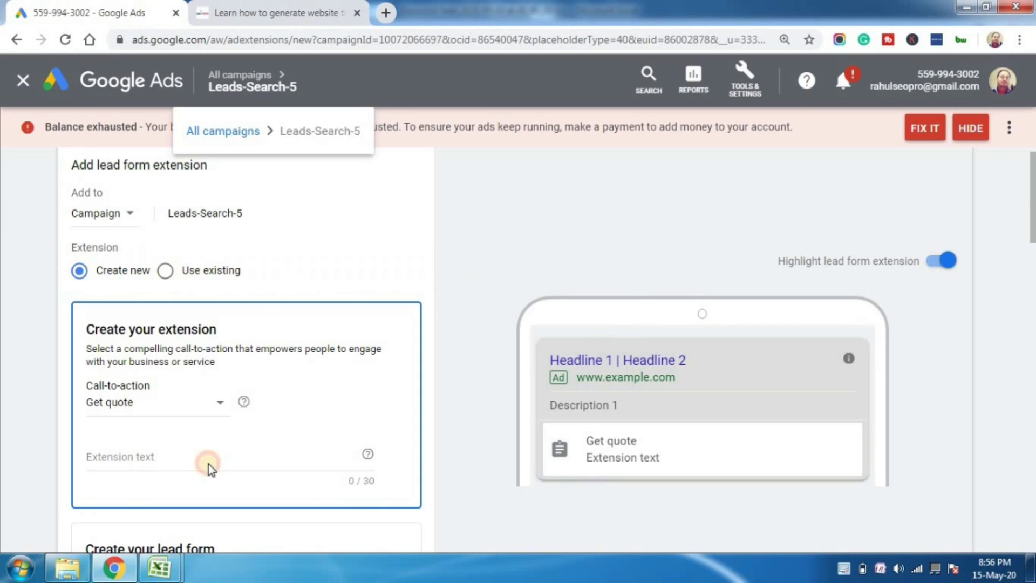
{"action": "left_click", "coordinate": [167, 455]}
{"action": "type", "text": "Get"}
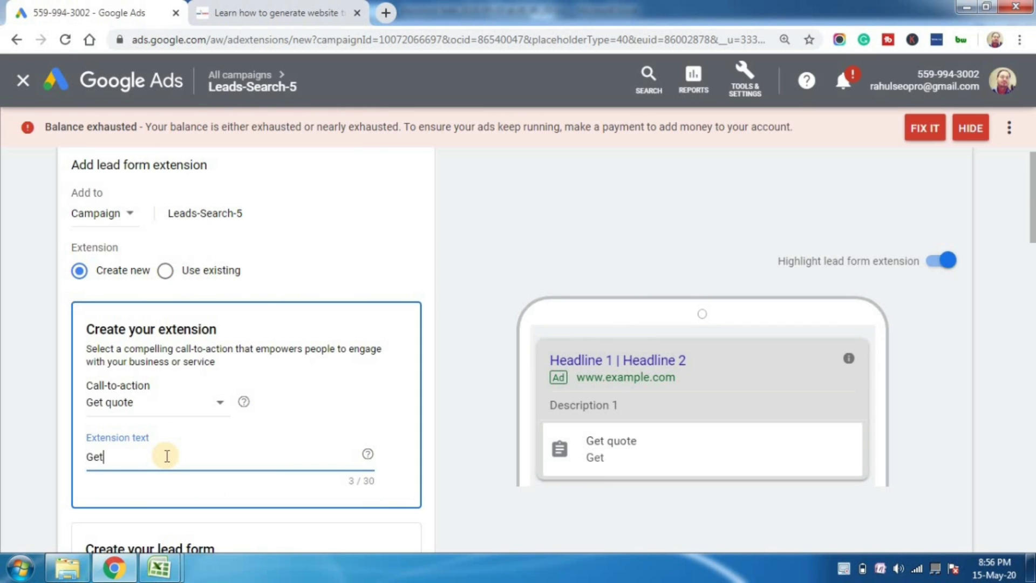
{"action": "type", "text": " Your Free Quote"}
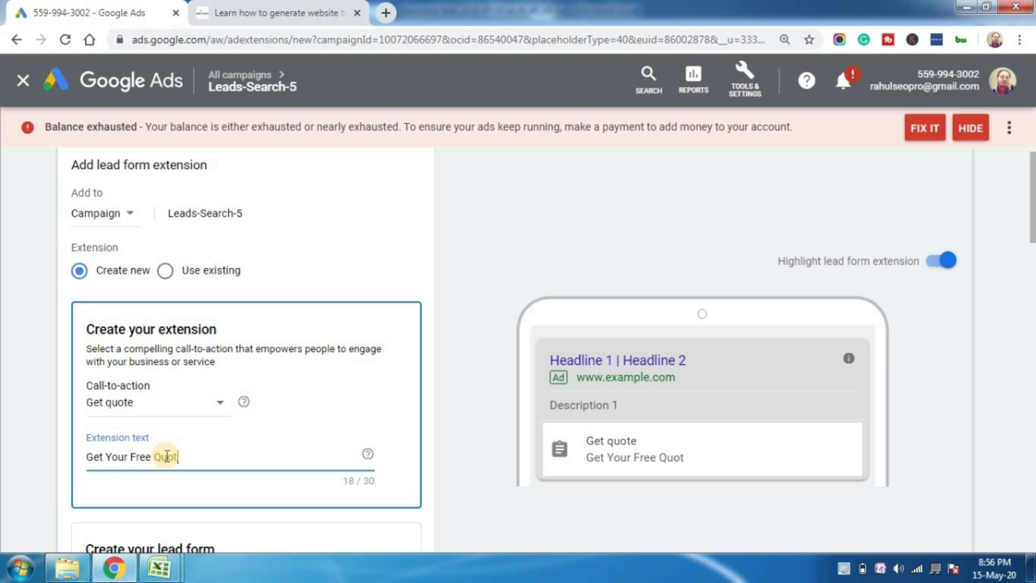
{"action": "left_click", "coordinate": [461, 507]}
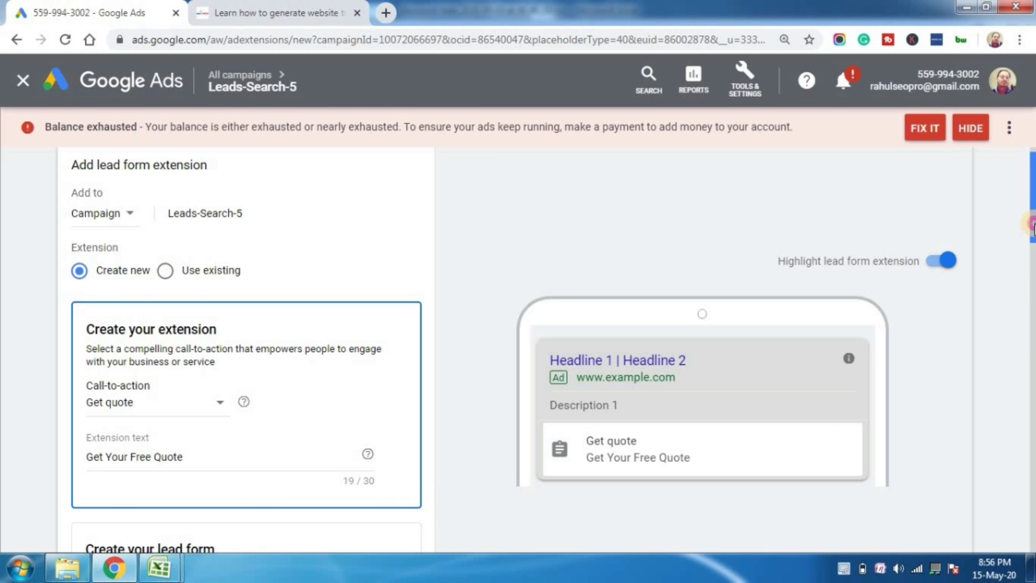
Step: Give the lead form the headline "Digital Marketing Solution" and the business name "Digital Caca"
{"action": "left_click_drag", "start_coordinate": [1033, 261], "coordinate": [1033, 289]}
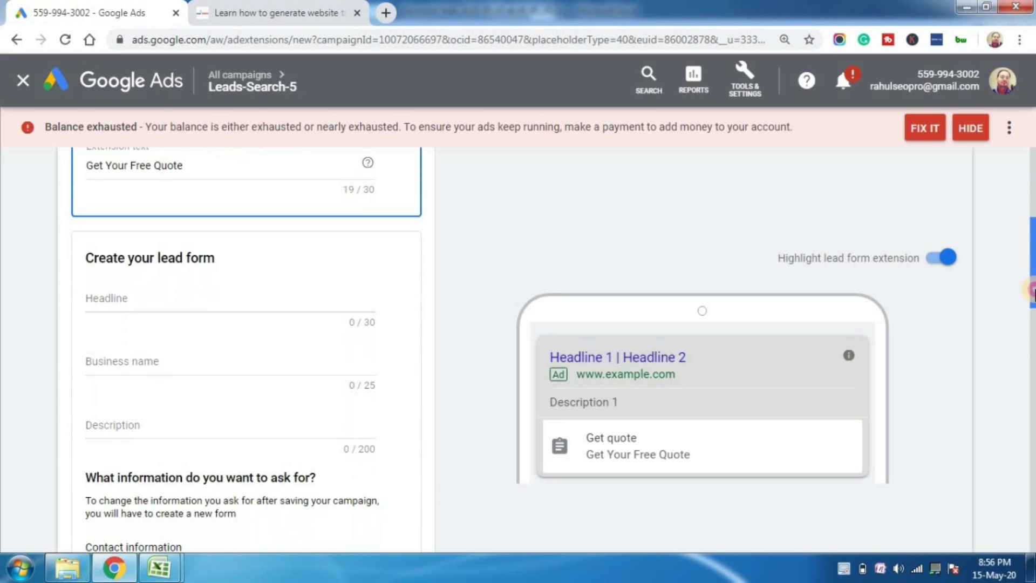
{"action": "left_click", "coordinate": [211, 300]}
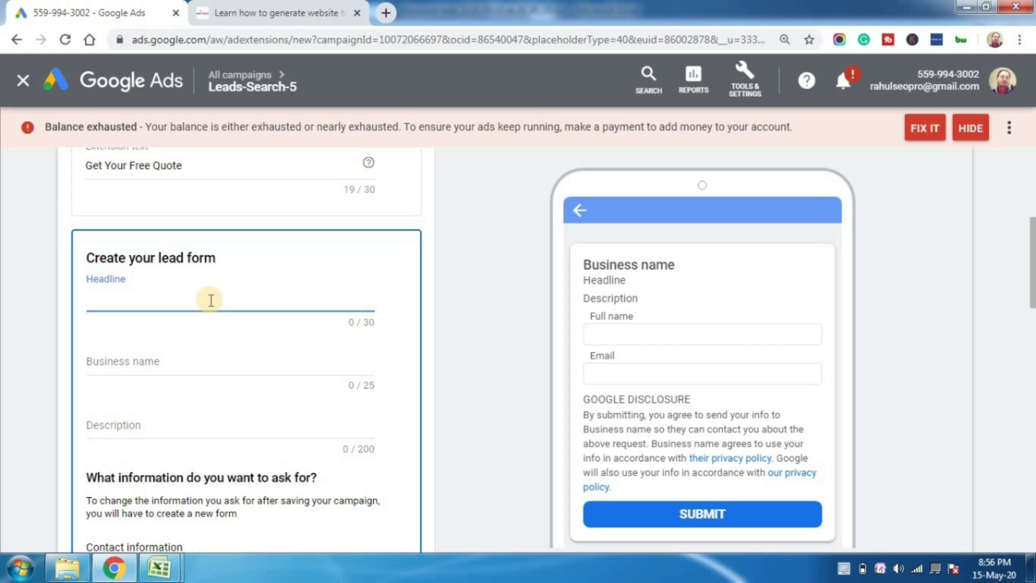
{"action": "type", "text": "Digital "}
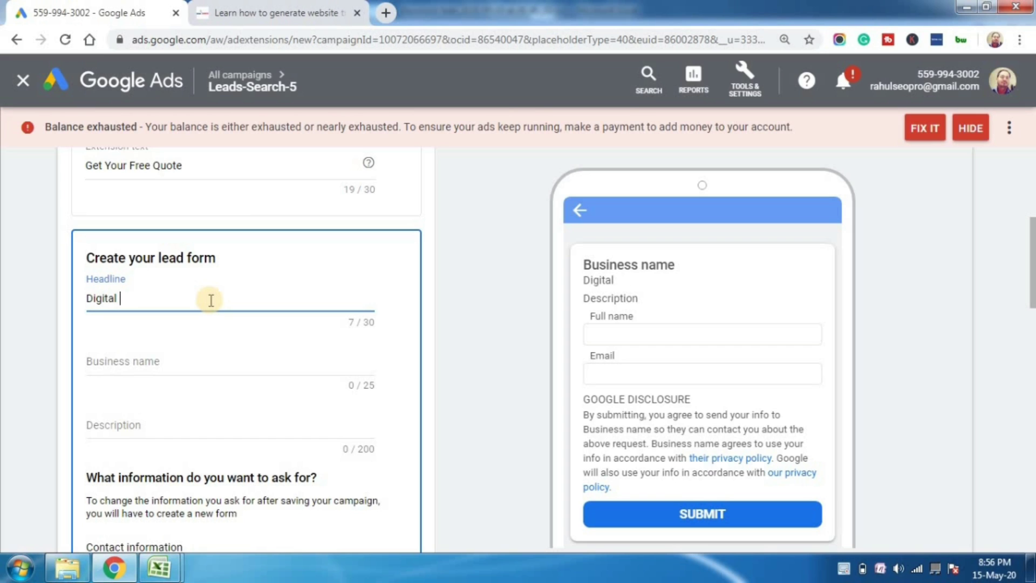
{"action": "type", "text": "Marketing"}
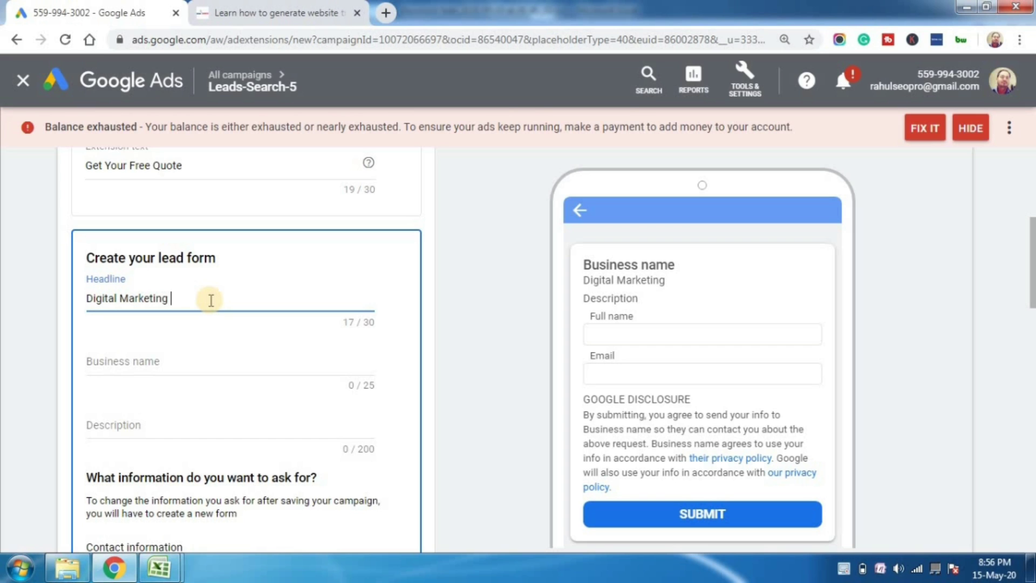
{"action": "type", "text": " Solution"}
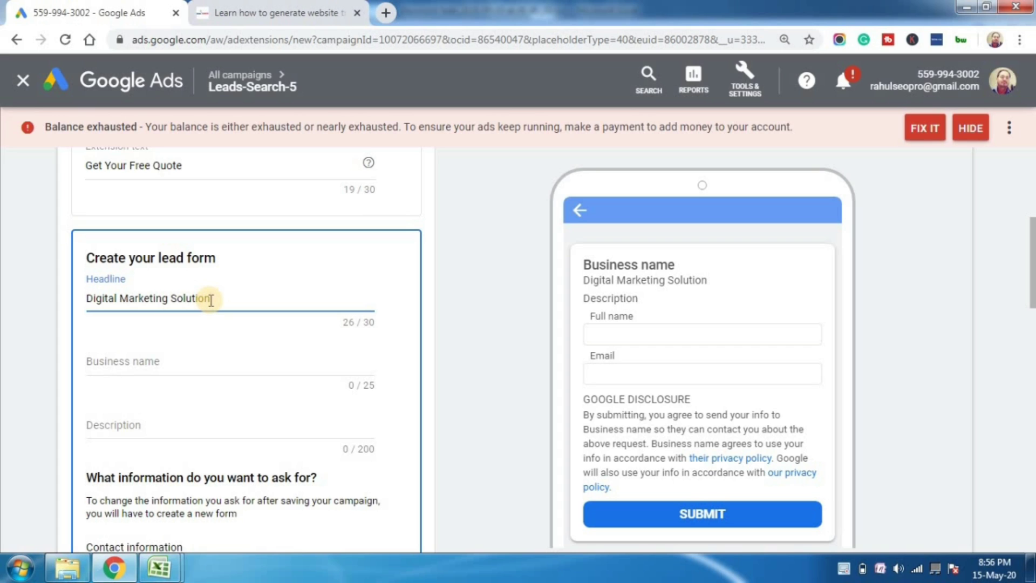
{"action": "left_click", "coordinate": [159, 361]}
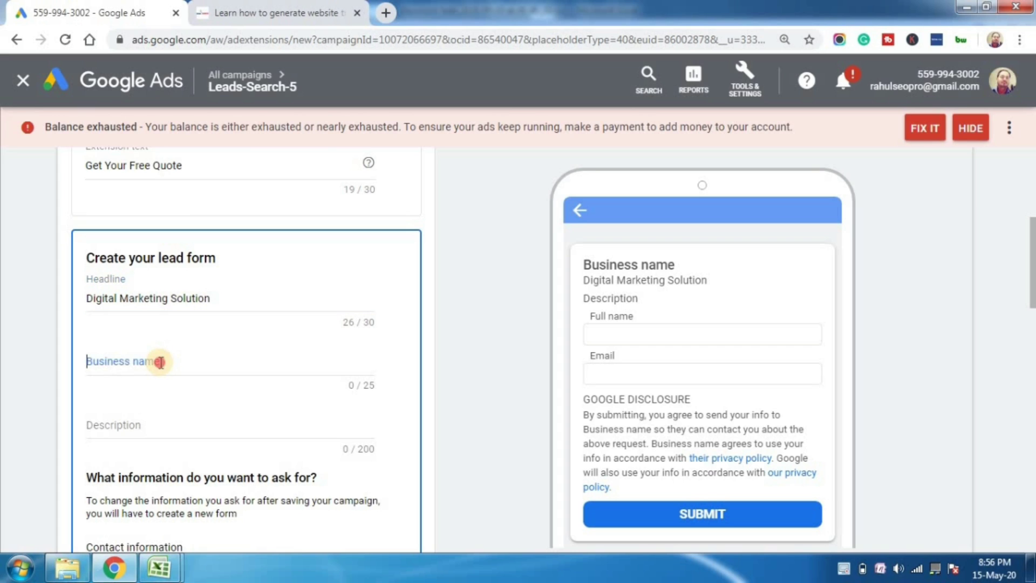
{"action": "type", "text": "Digi"}
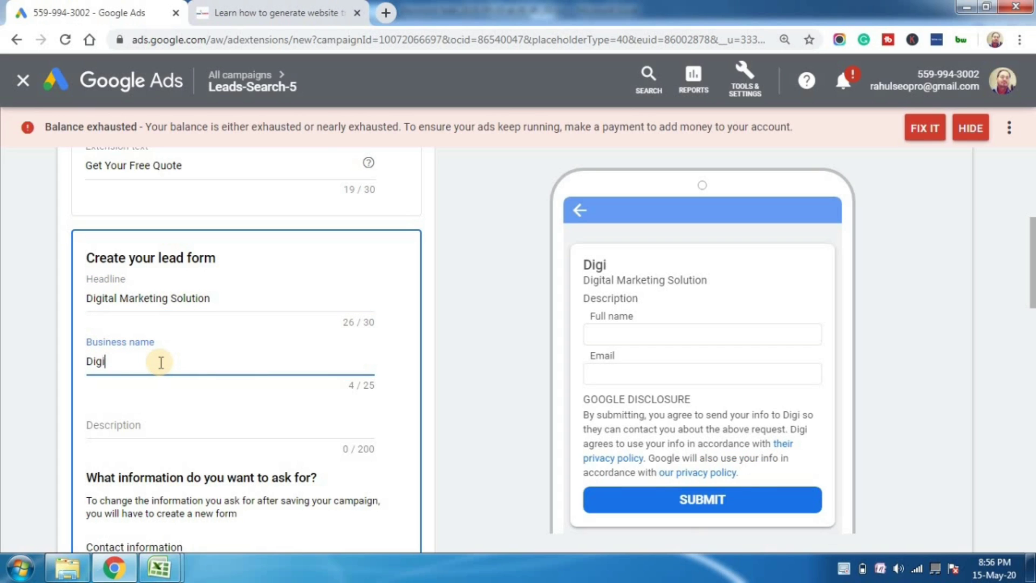
{"action": "type", "text": "tal Caca"}
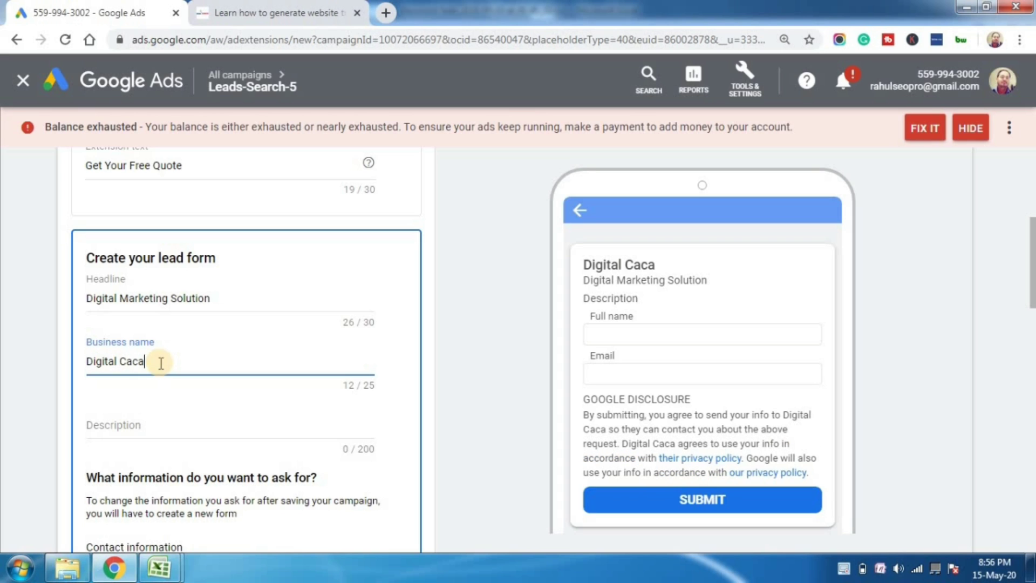
Step: Enter "Grow Your Company with Digital Caca India's Number 1 Digital Marketing Agency" as the lead form's description
{"action": "left_click", "coordinate": [153, 435]}
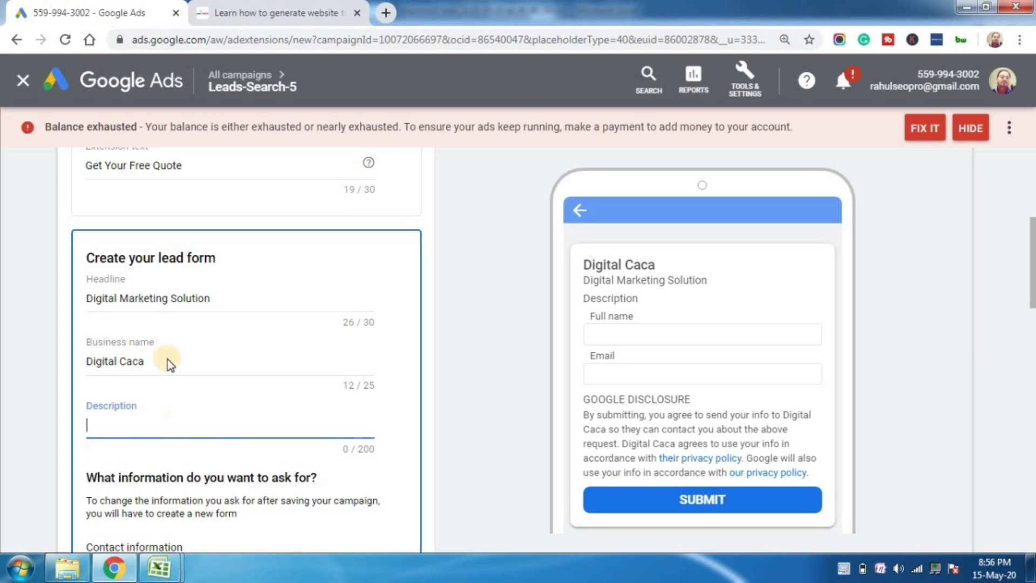
{"action": "left_click", "coordinate": [245, 11]}
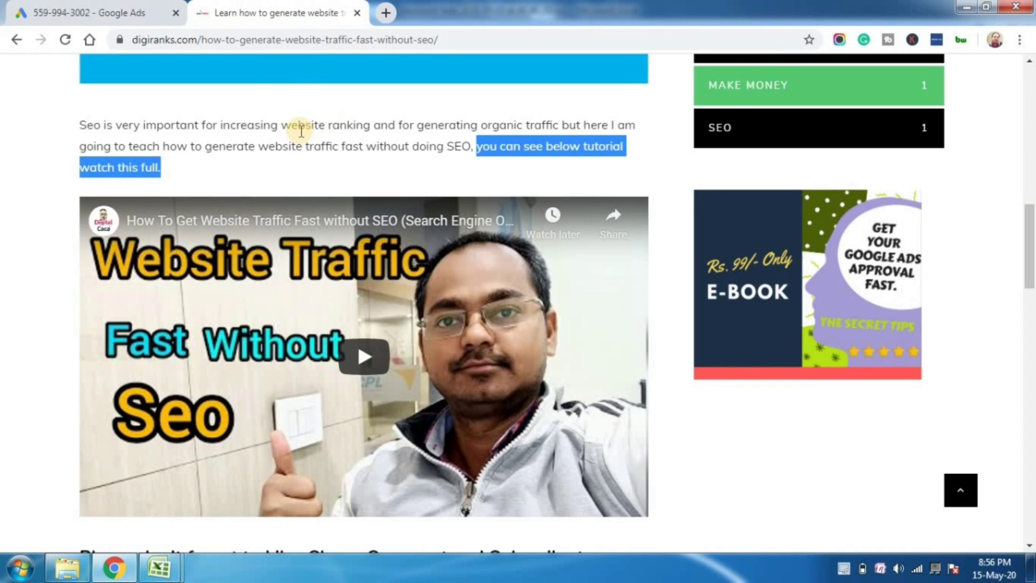
{"action": "left_click", "coordinate": [141, 18]}
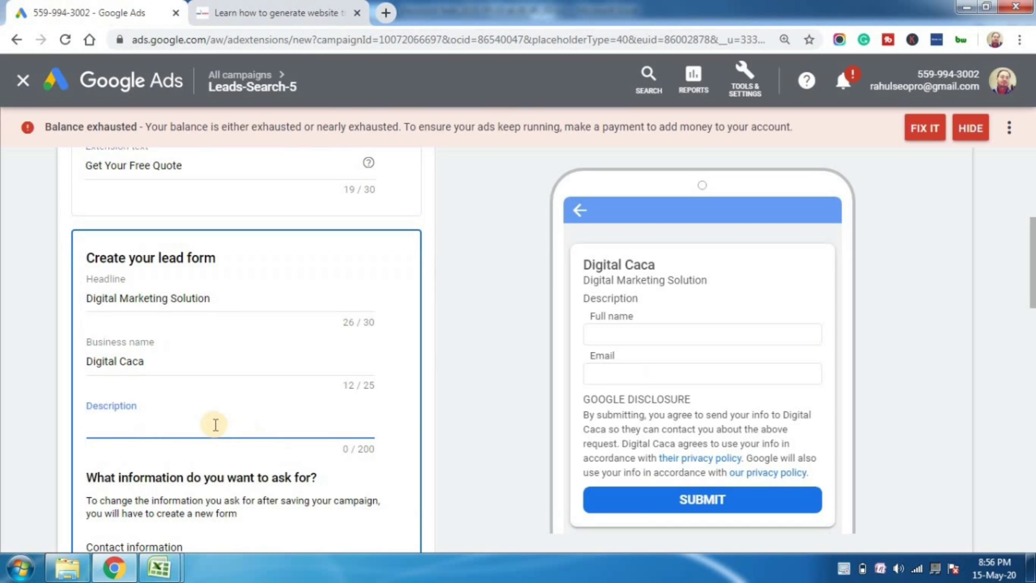
{"action": "type", "text": "Grow "}
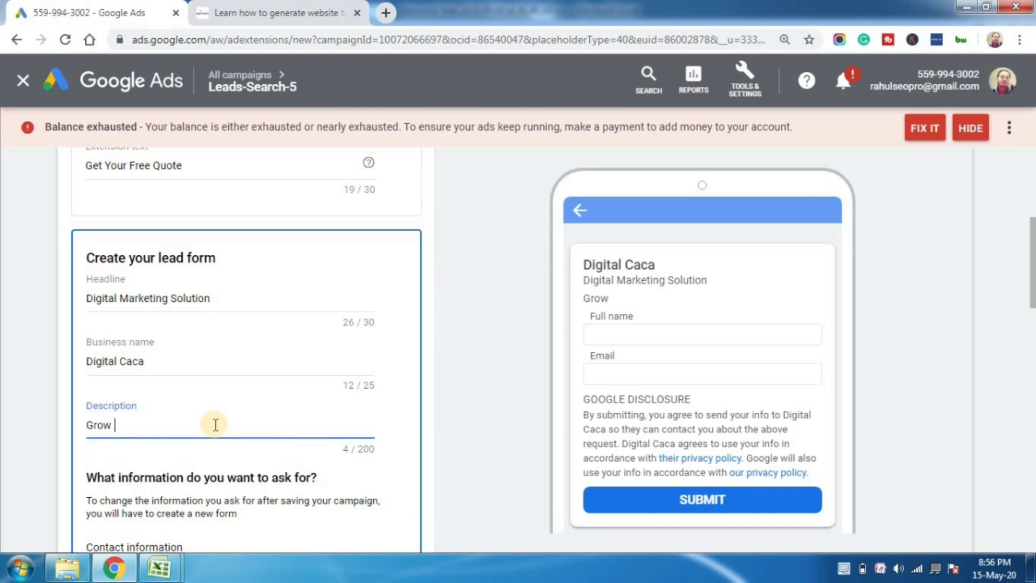
{"action": "type", "text": "Your Company"}
{"action": "key", "text": "BackSpace"}
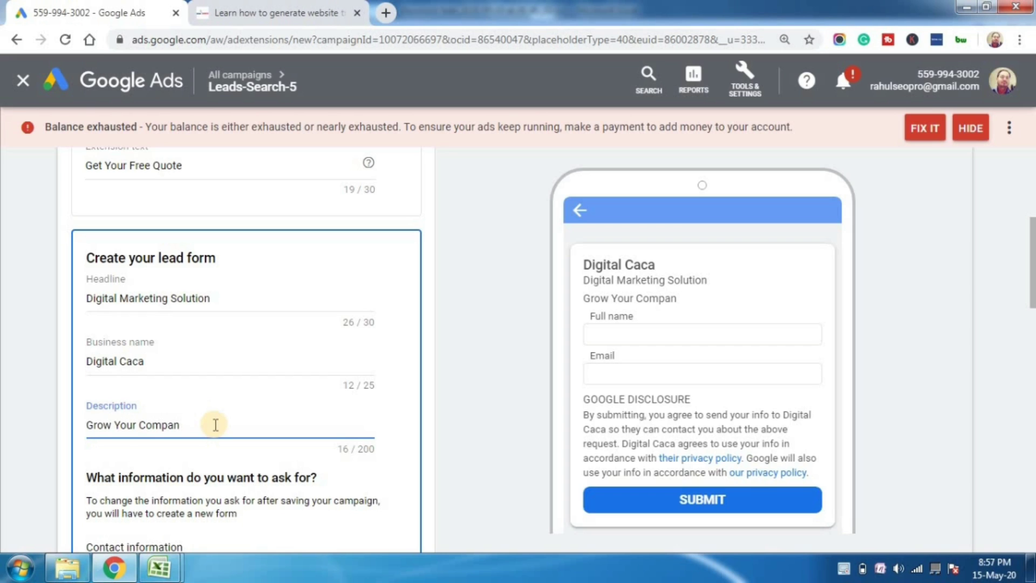
{"action": "type", "text": "y wit"}
{"action": "type", "text": "h Digital;"}
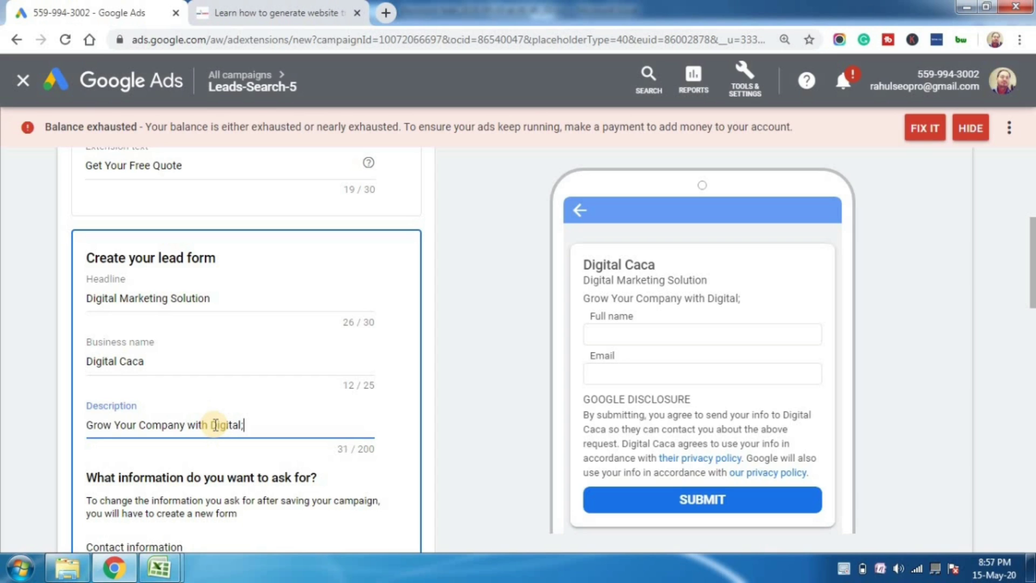
{"action": "key", "text": "BackSpace"}
{"action": "type", "text": " Caca Indi"}
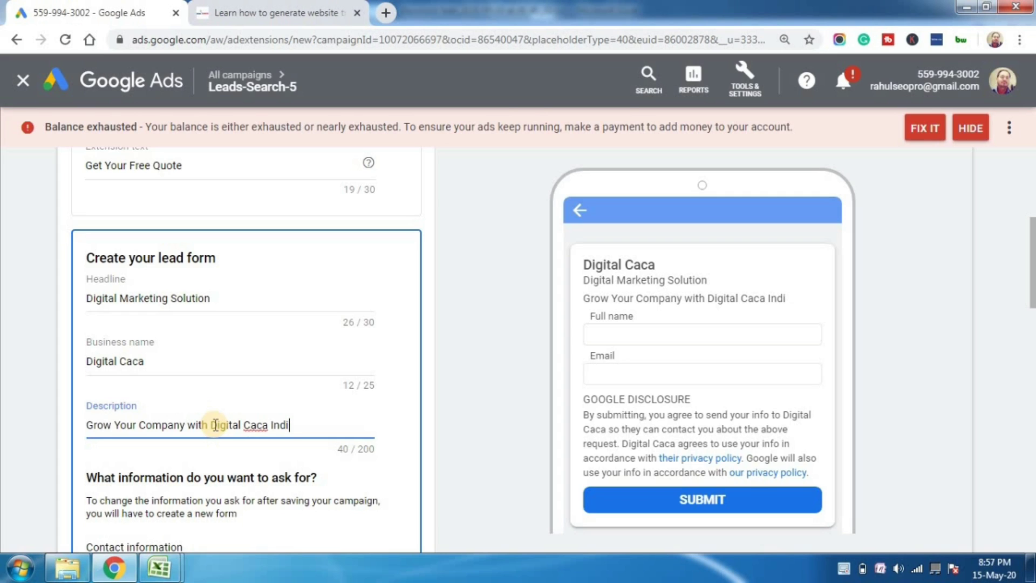
{"action": "type", "text": "u's No"}
{"action": "key", "text": "BackSpace"}
{"action": "key", "text": "BackSpace"}
{"action": "type", "text": "a's Number"}
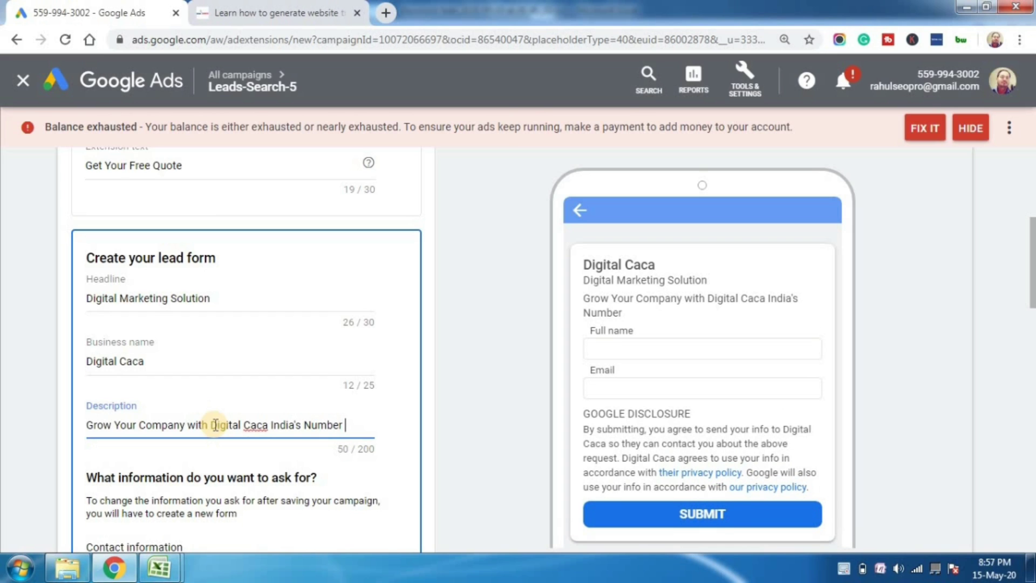
{"action": "type", "text": " 1 Digital MArketing A"}
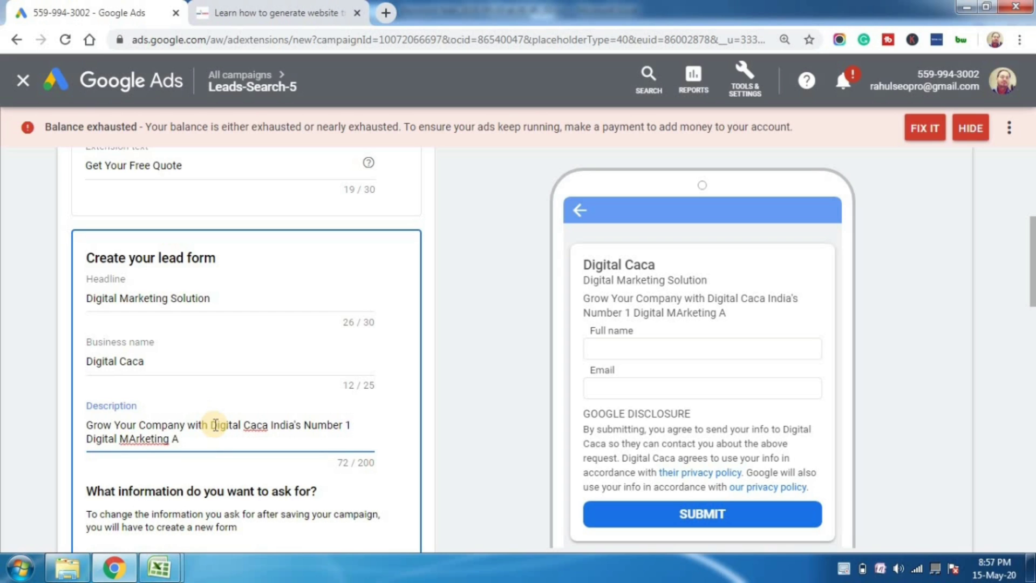
{"action": "type", "text": "gency"}
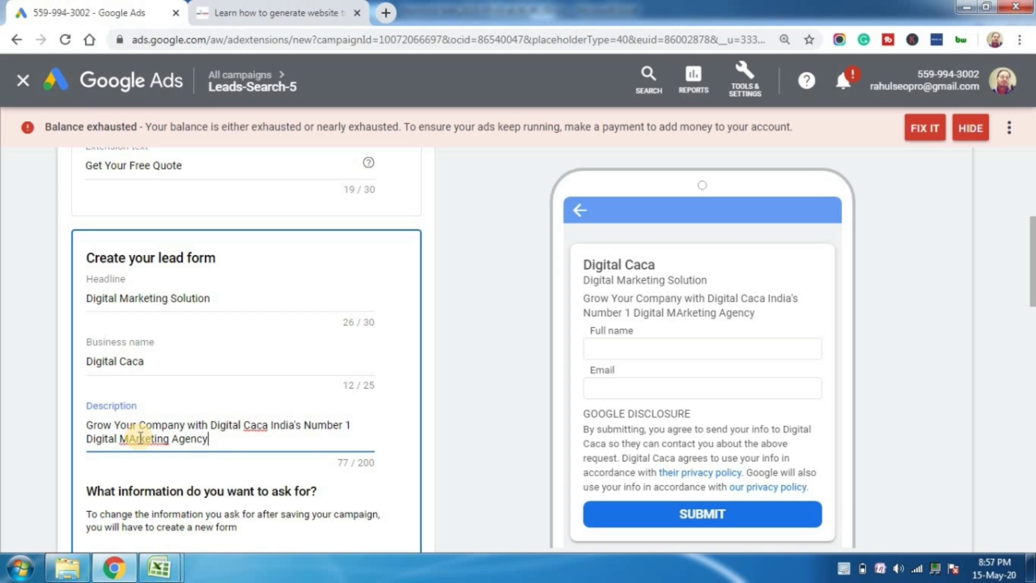
{"action": "double_click", "coordinate": [141, 438]}
{"action": "right_click", "coordinate": [146, 440]}
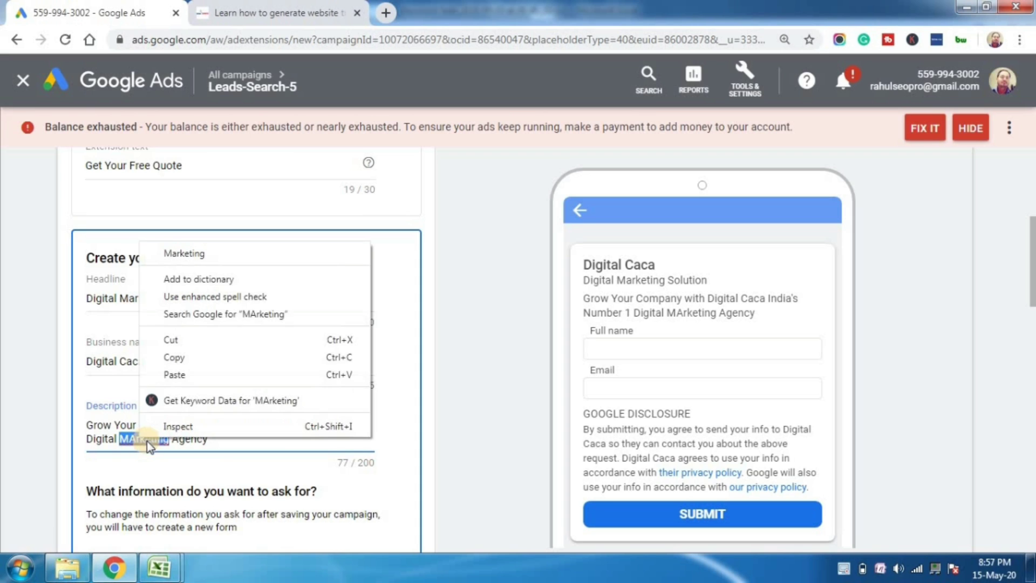
{"action": "left_click", "coordinate": [184, 253]}
Step: Request the full name, phone number and email as the lead form's contact information, leaving out the zip/postal code
{"action": "scroll", "coordinate": [92, 399], "scroll_direction": "down", "scroll_amount": 3}
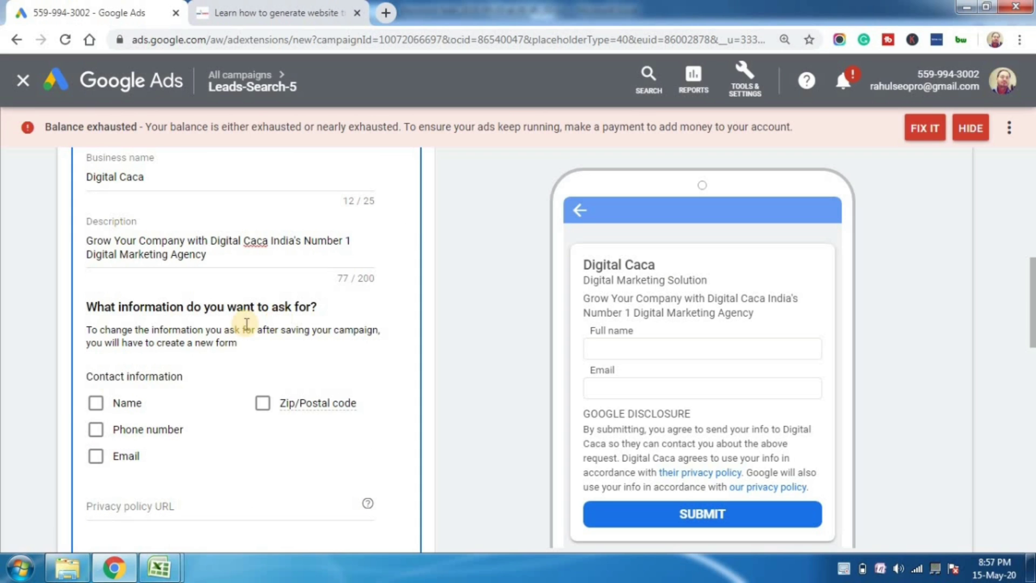
{"action": "left_click", "coordinate": [96, 431]}
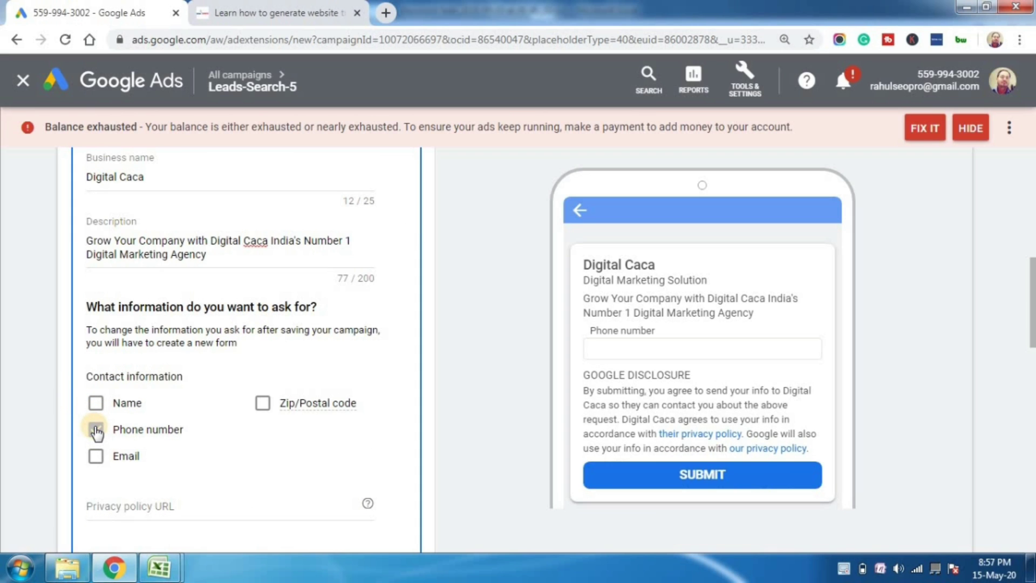
{"action": "left_click", "coordinate": [96, 457]}
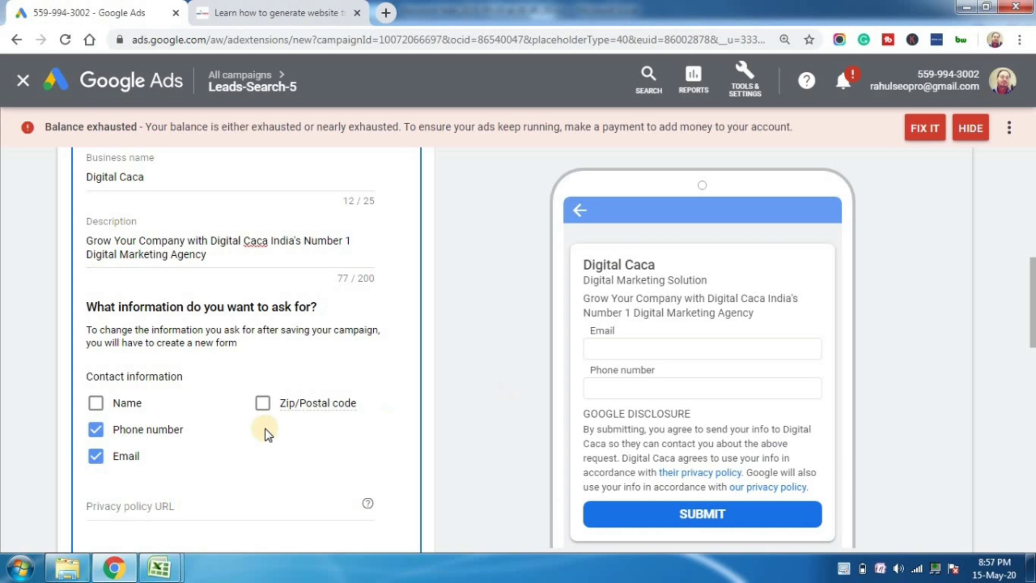
{"action": "left_click", "coordinate": [97, 404]}
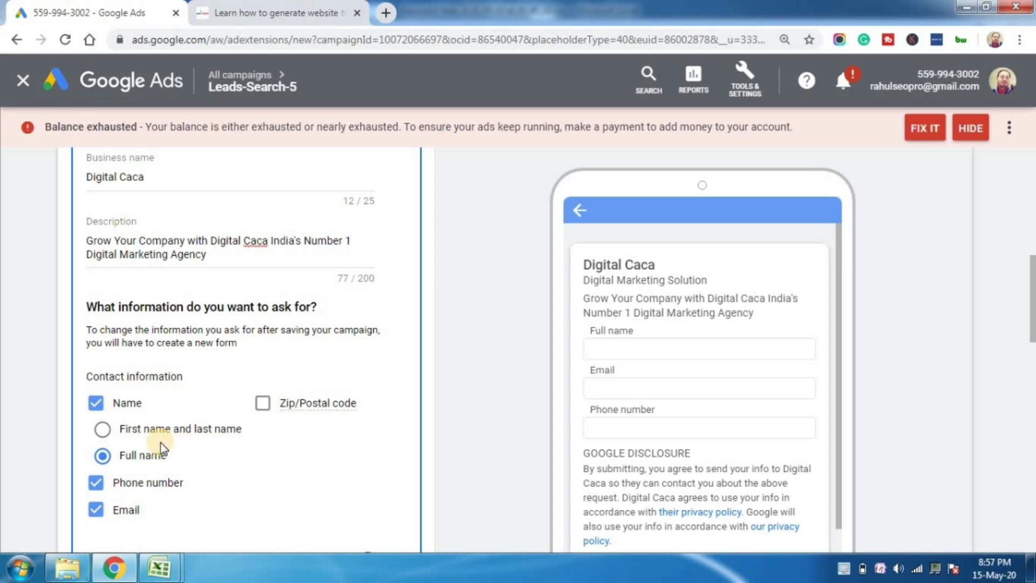
{"action": "left_click", "coordinate": [103, 429]}
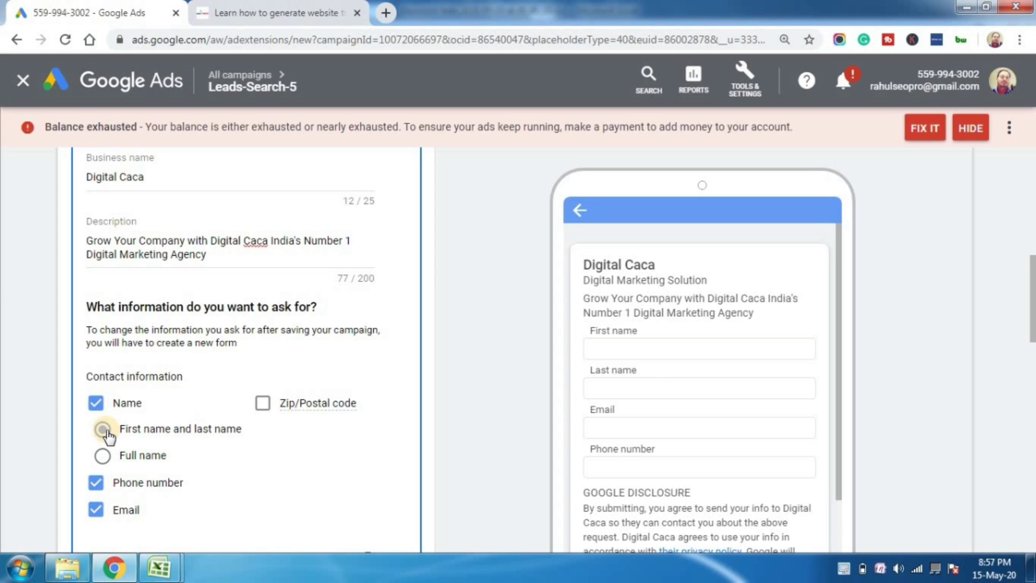
{"action": "left_click", "coordinate": [105, 454]}
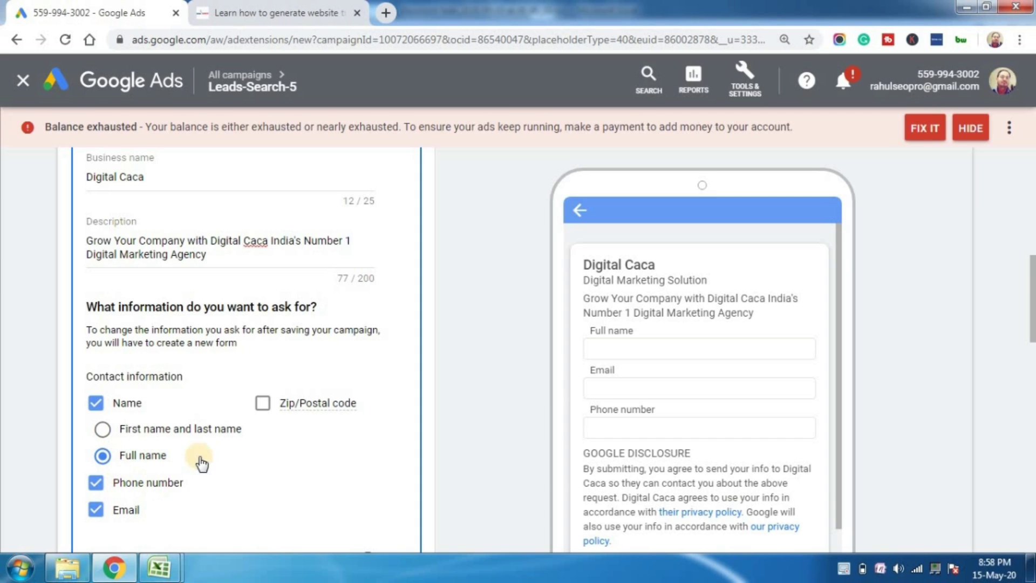
{"action": "left_click", "coordinate": [268, 404]}
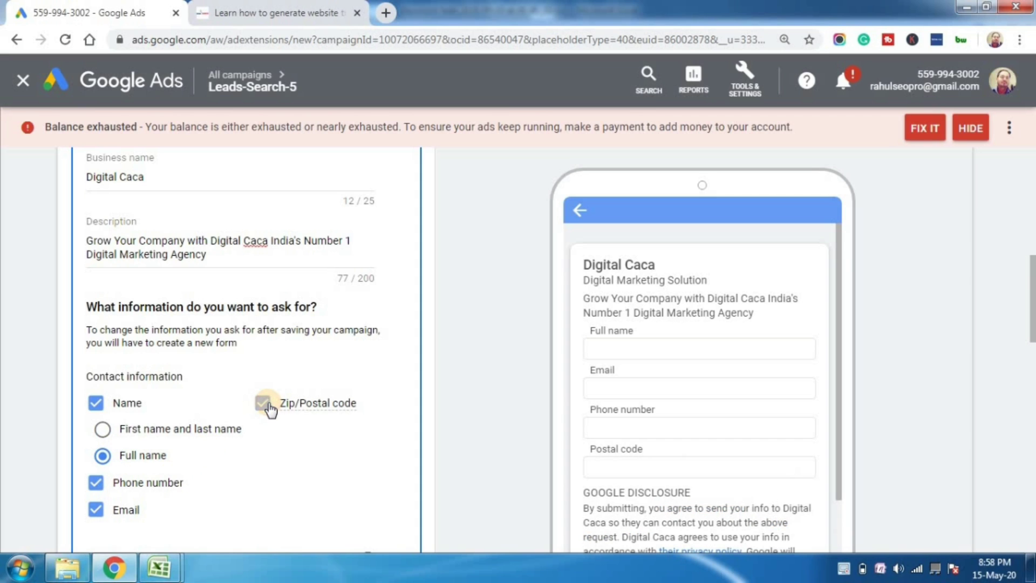
{"action": "left_click", "coordinate": [269, 405]}
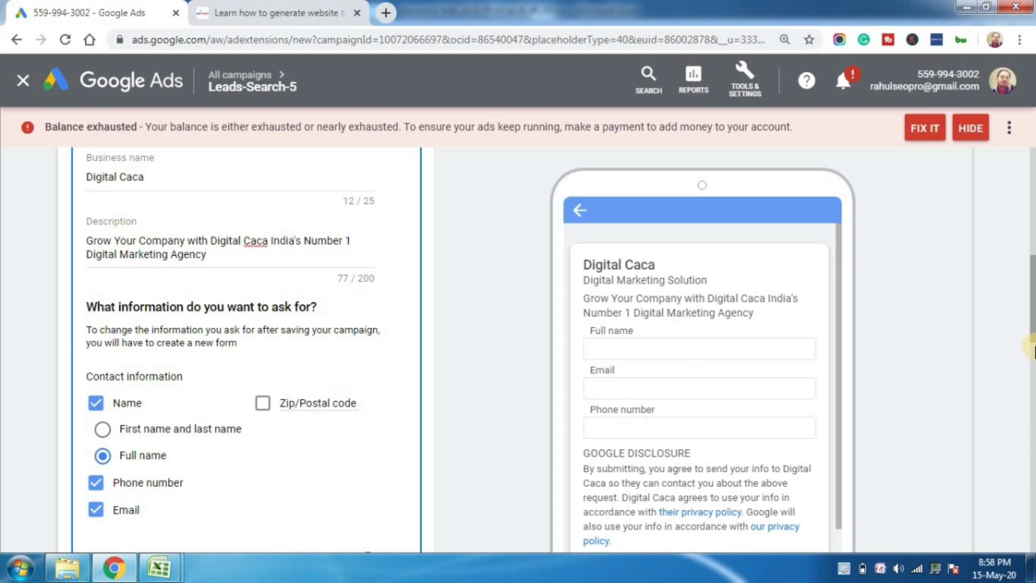
{"action": "left_click_drag", "start_coordinate": [1032, 308], "coordinate": [1033, 355]}
{"action": "left_click", "coordinate": [280, 348]}
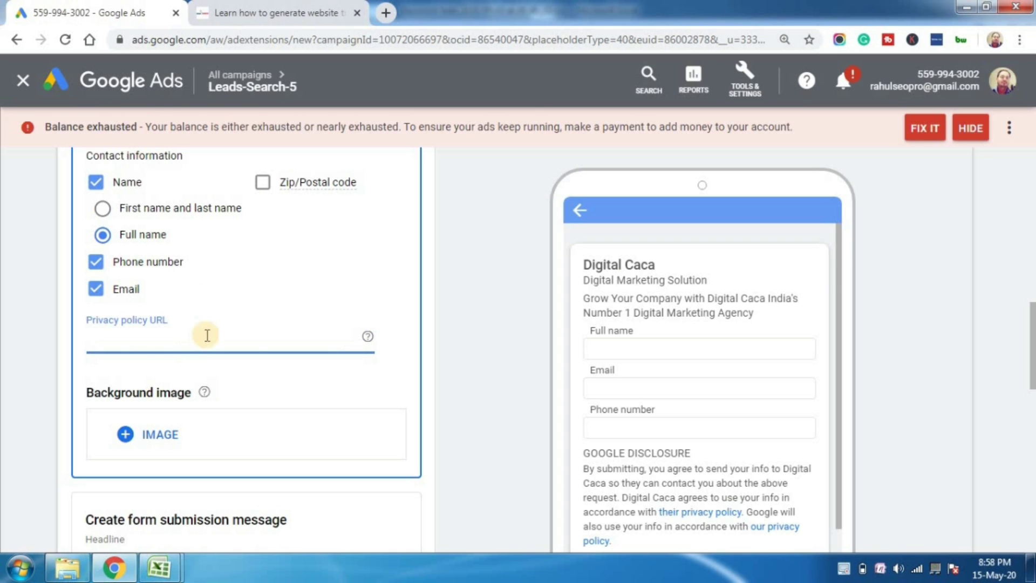
{"action": "left_click", "coordinate": [241, 8]}
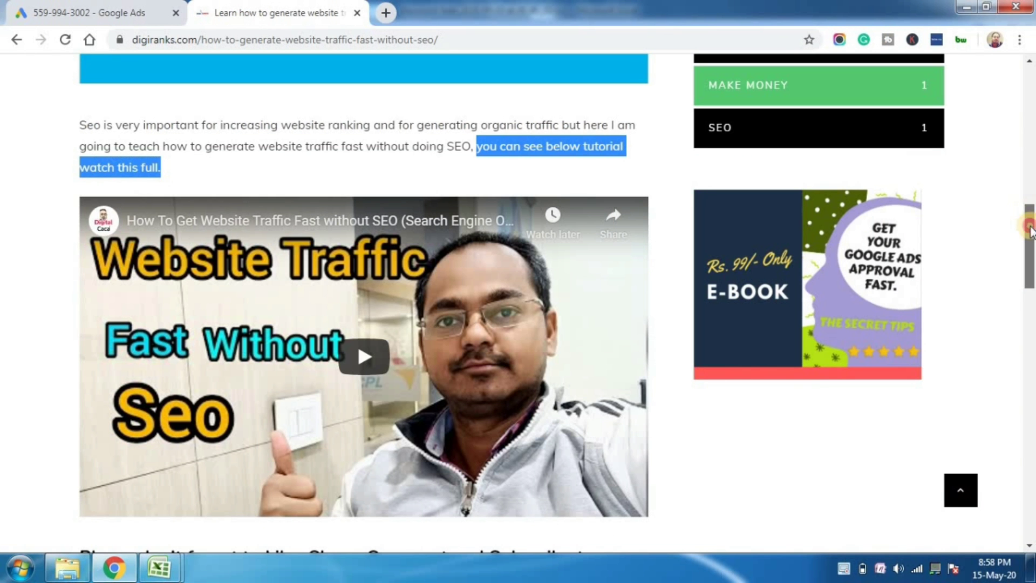
{"action": "left_click_drag", "start_coordinate": [1030, 230], "coordinate": [1030, 483]}
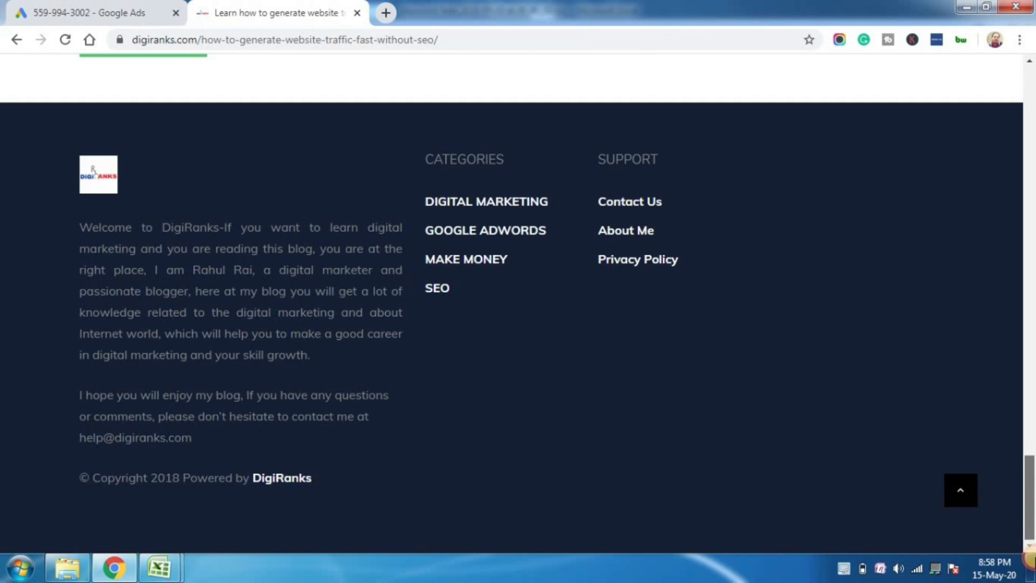
{"action": "left_click", "coordinate": [615, 265]}
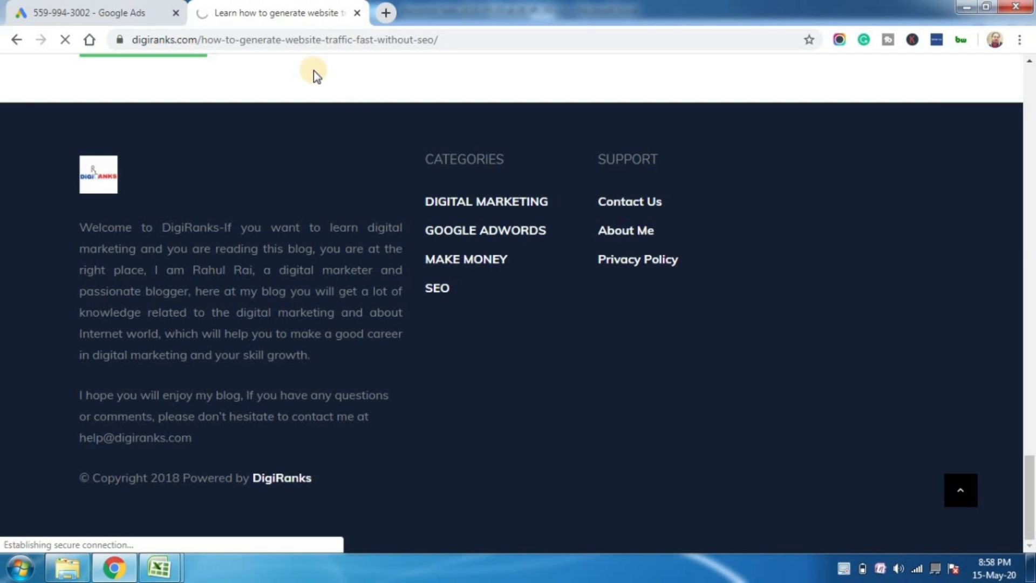
{"action": "left_click", "coordinate": [298, 40]}
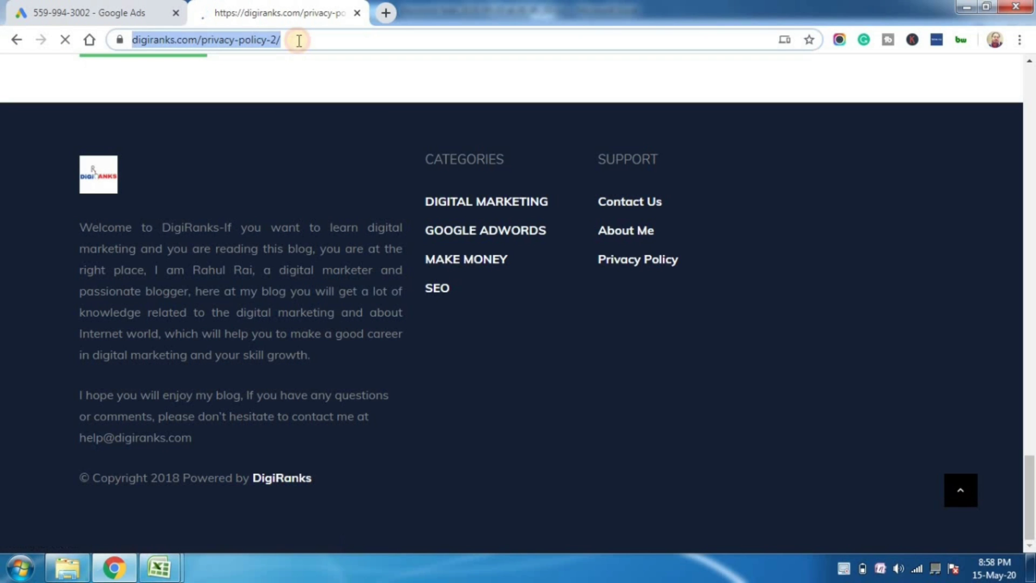
{"action": "left_click", "coordinate": [79, 7]}
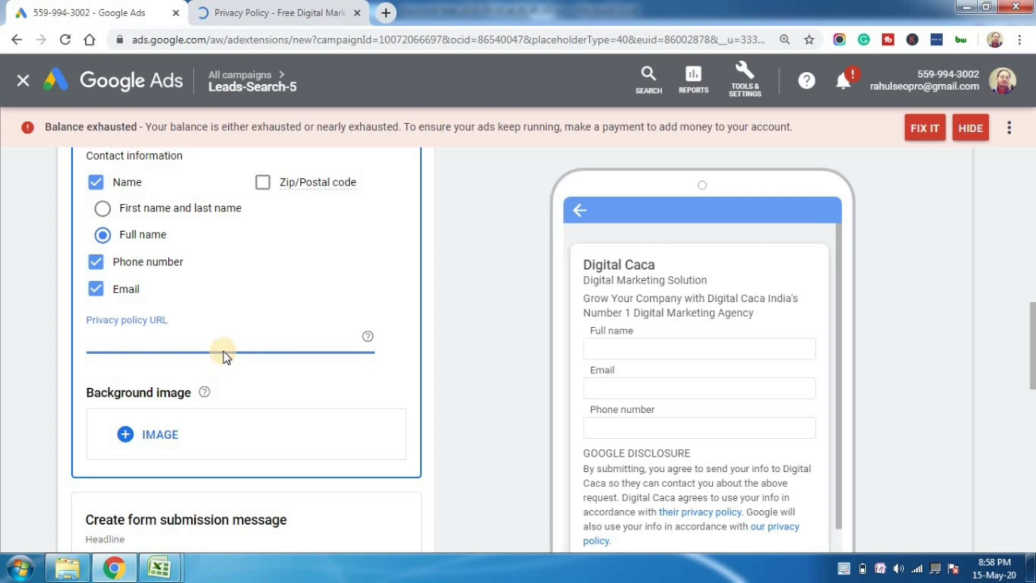
{"action": "type", "text": "https://digiranks.com/privacy-policy-2/"}
{"action": "left_click", "coordinate": [273, 388]}
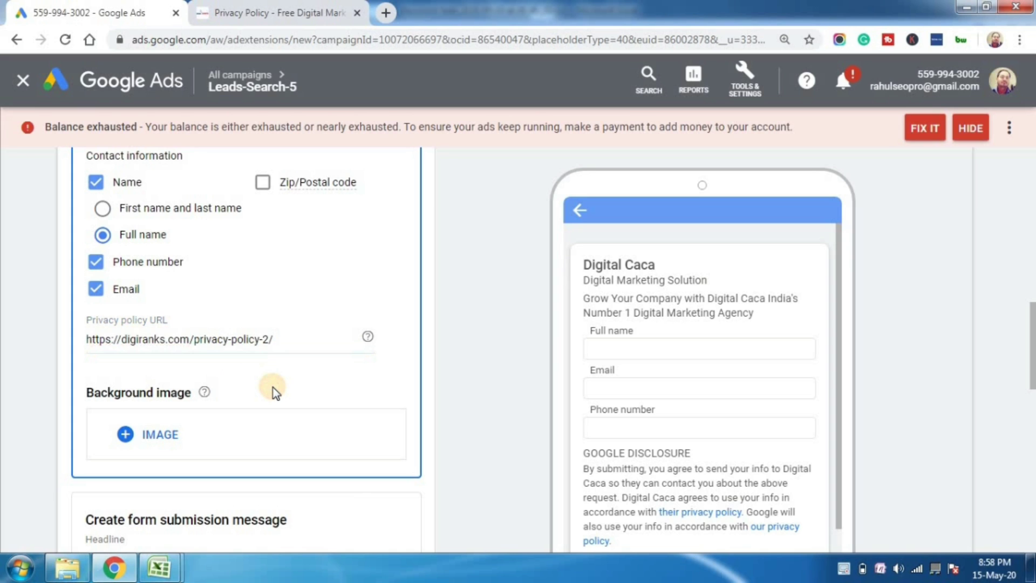
Step: Enter "Thank you for connecting Us" as the description of the form submission message
{"action": "scroll", "coordinate": [273, 388], "scroll_direction": "down", "scroll_amount": 6}
{"action": "scroll", "coordinate": [620, 326], "scroll_direction": "up", "scroll_amount": 1}
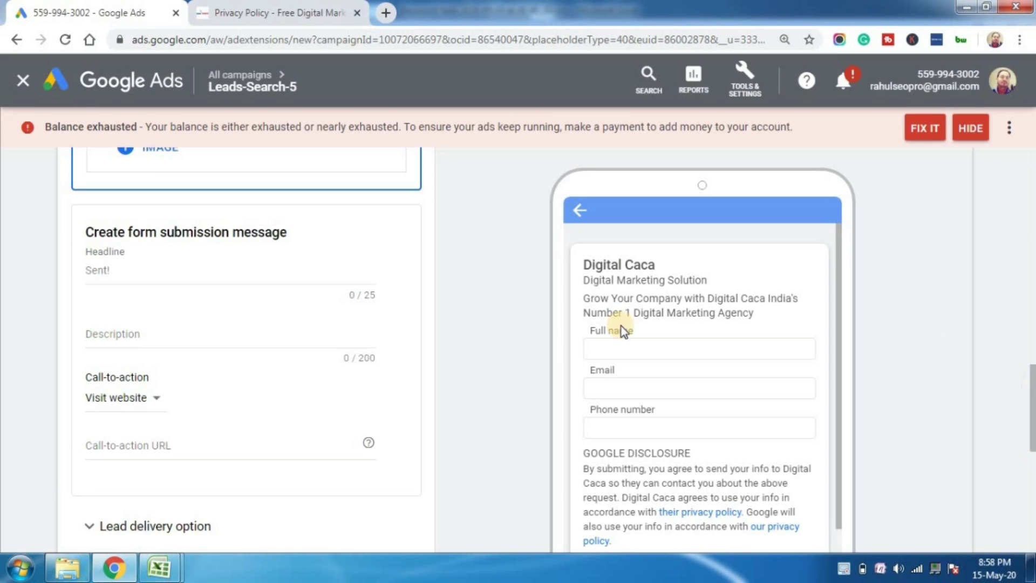
{"action": "left_click", "coordinate": [100, 272]}
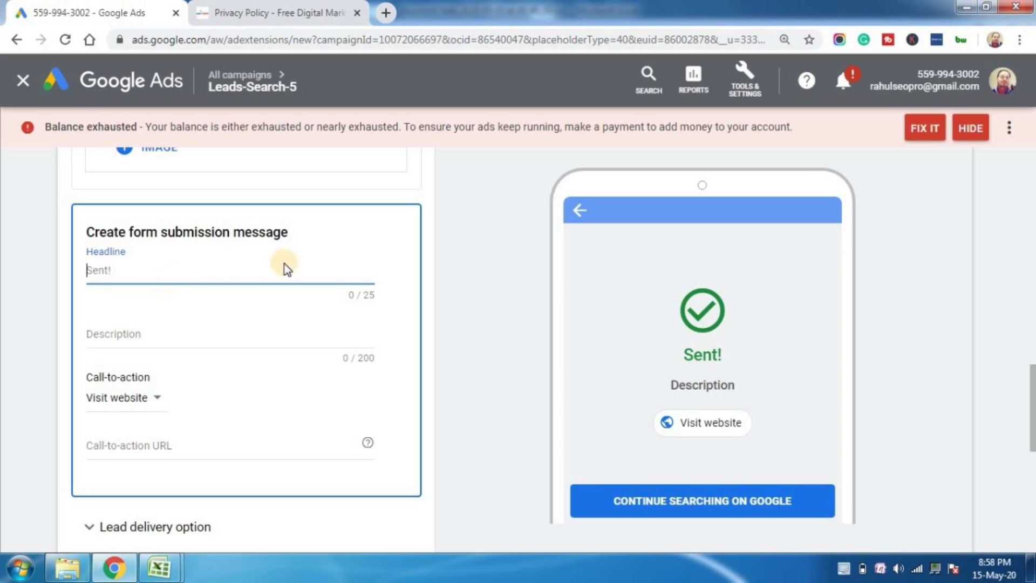
{"action": "left_click", "coordinate": [205, 335]}
{"action": "type", "text": "Th"}
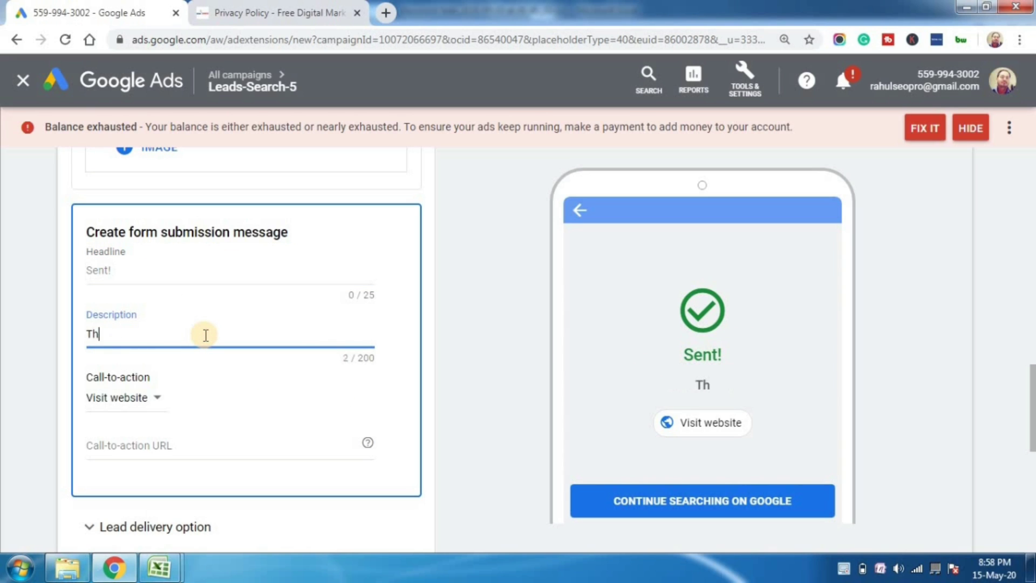
{"action": "type", "text": "ank you "}
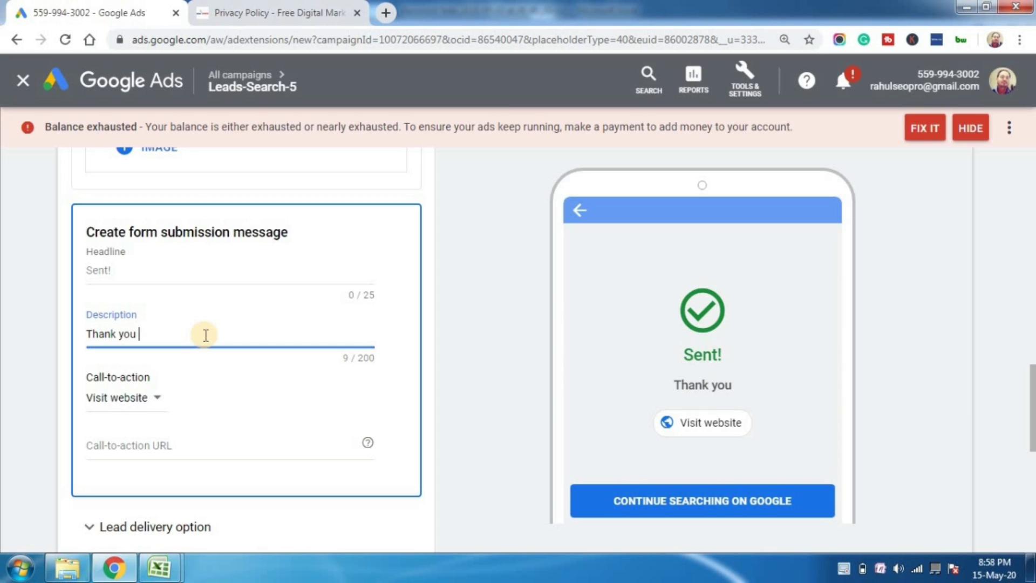
{"action": "type", "text": "for connecting "}
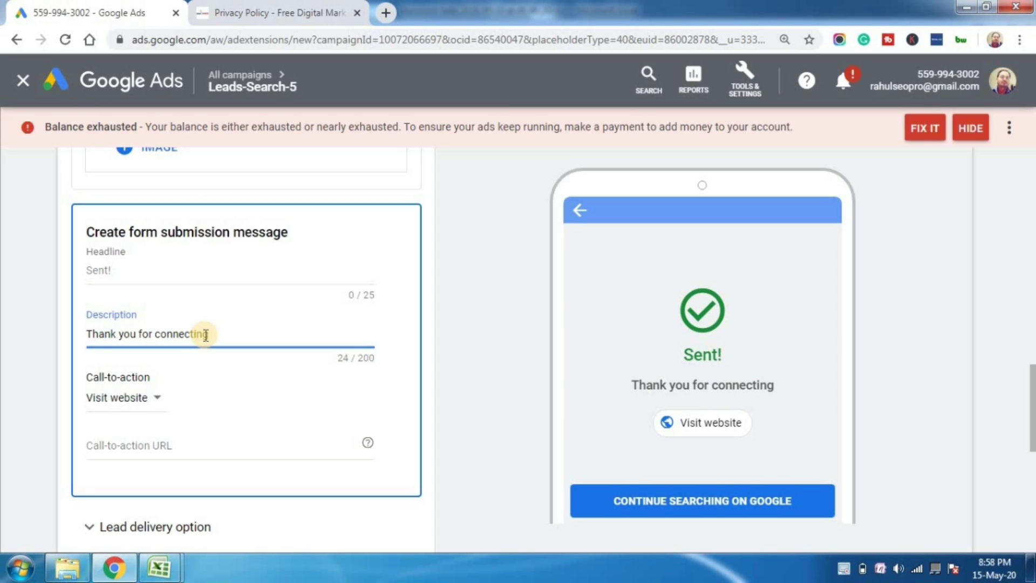
{"action": "type", "text": "Us"}
{"action": "left_click", "coordinate": [261, 402]}
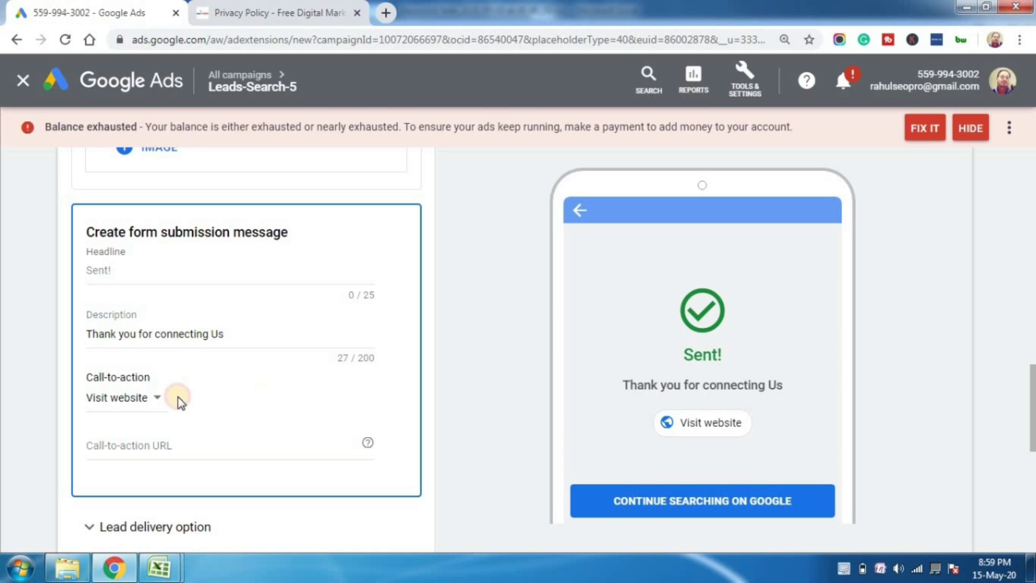
Step: Choose Visit website as the call-to-action of the form submission message
{"action": "left_click", "coordinate": [142, 399]}
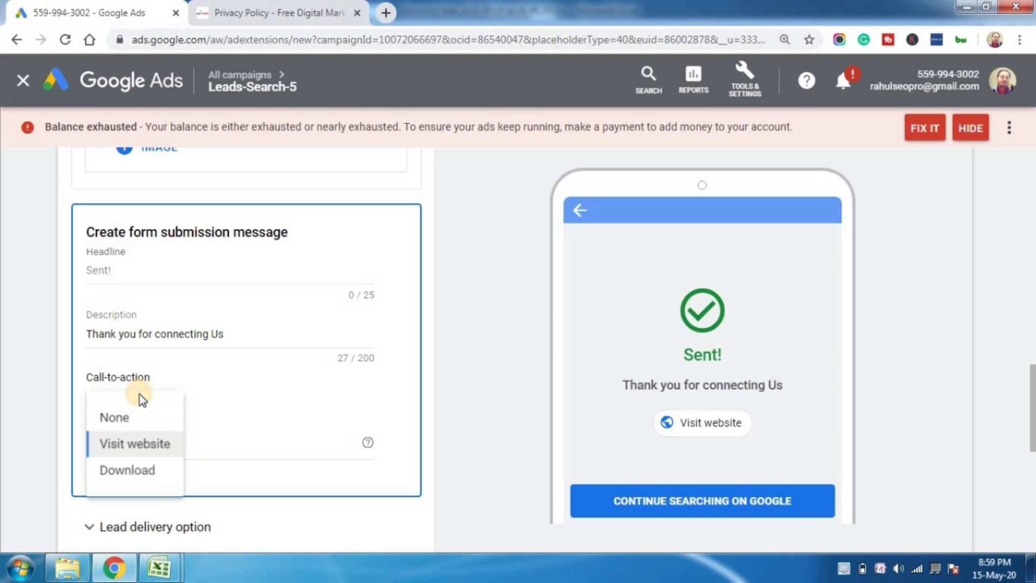
{"action": "left_click", "coordinate": [151, 443]}
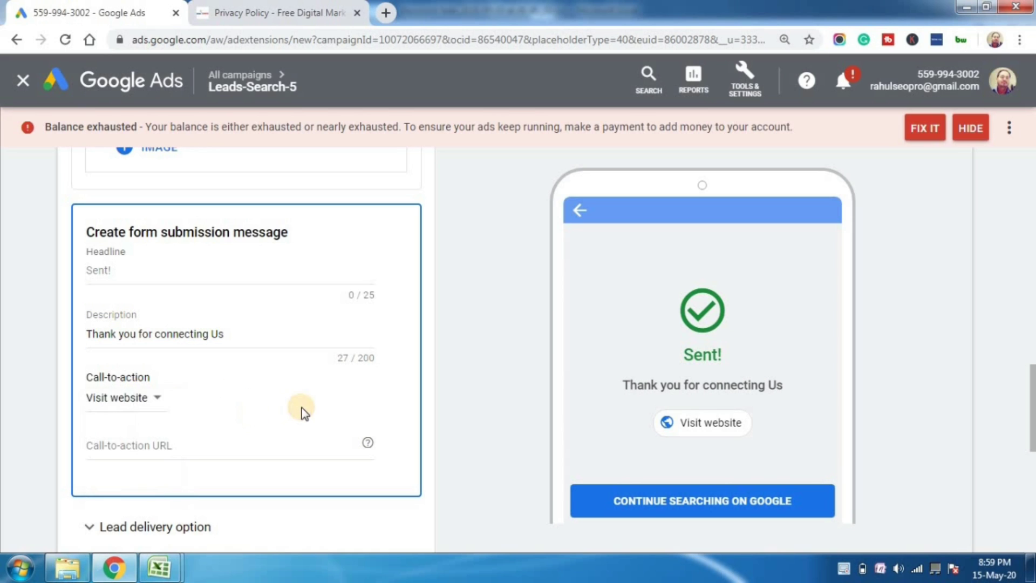
{"action": "left_click", "coordinate": [235, 331]}
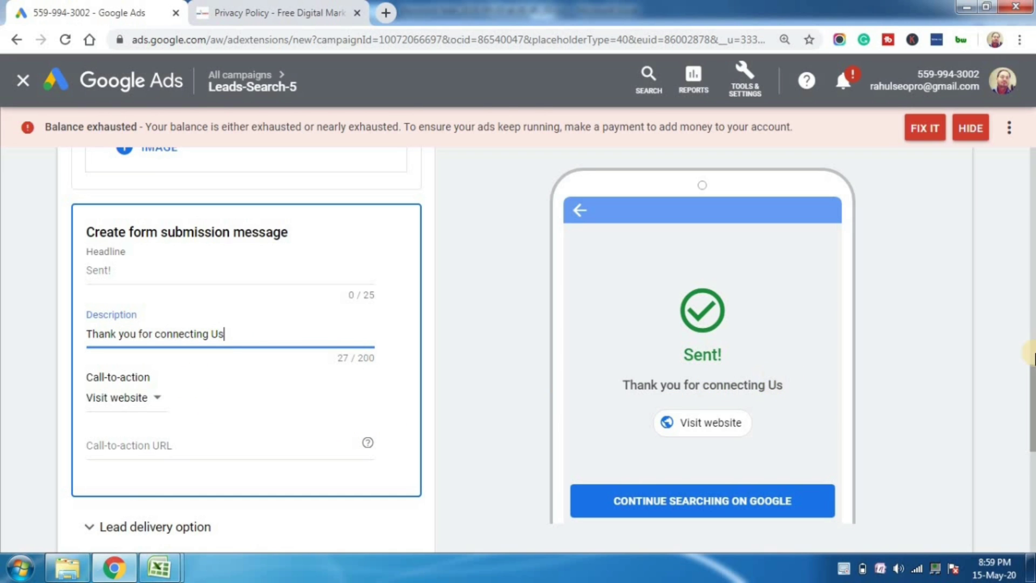
{"action": "scroll", "coordinate": [1031, 369], "scroll_direction": "down", "scroll_amount": 2}
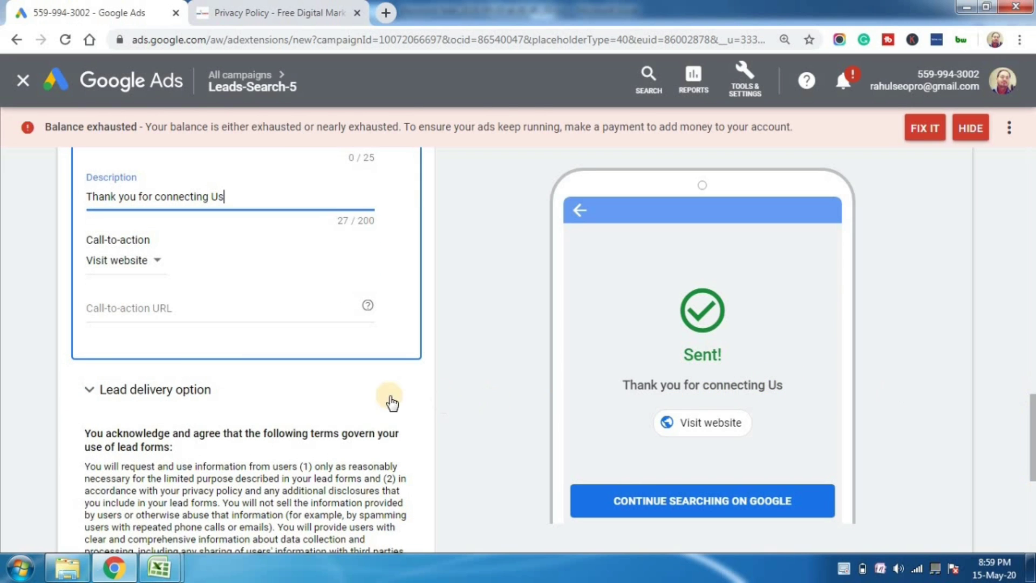
{"action": "left_click", "coordinate": [219, 314]}
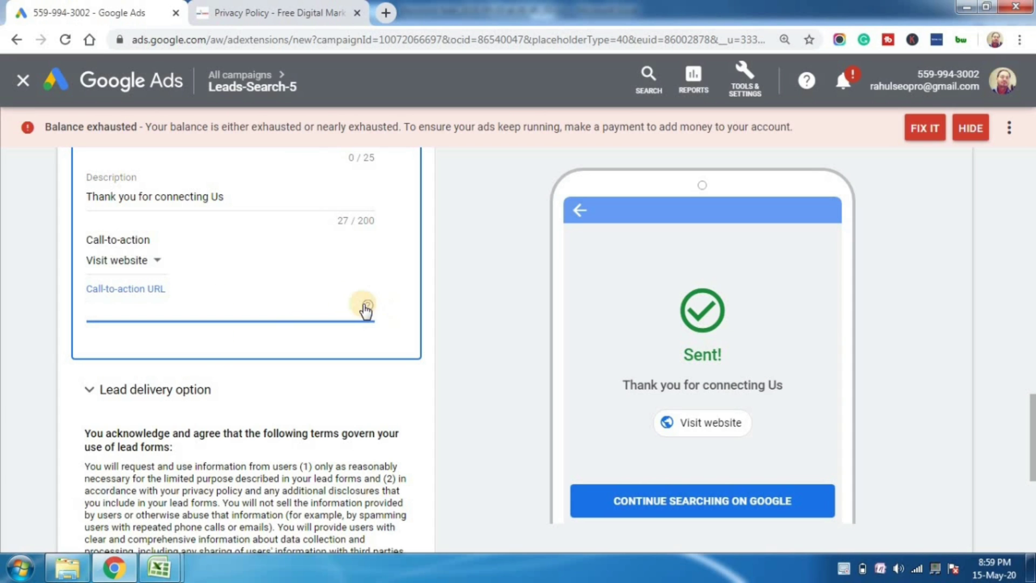
{"action": "mouse_move", "coordinate": [367, 307]}
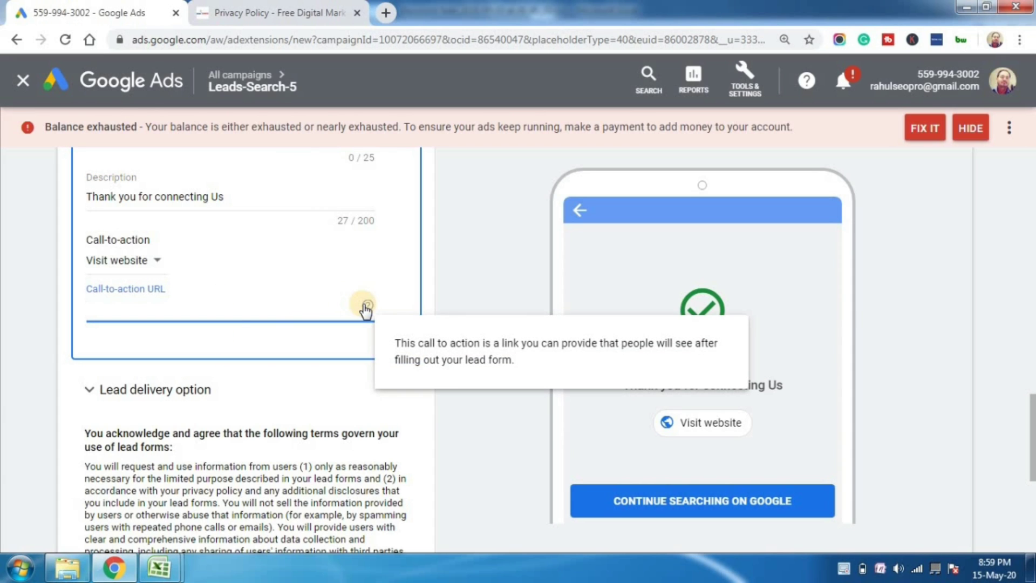
{"action": "left_click", "coordinate": [259, 13]}
{"action": "left_click_drag", "start_coordinate": [237, 40], "coordinate": [79, 61]}
{"action": "key", "text": "ctrl+c"}
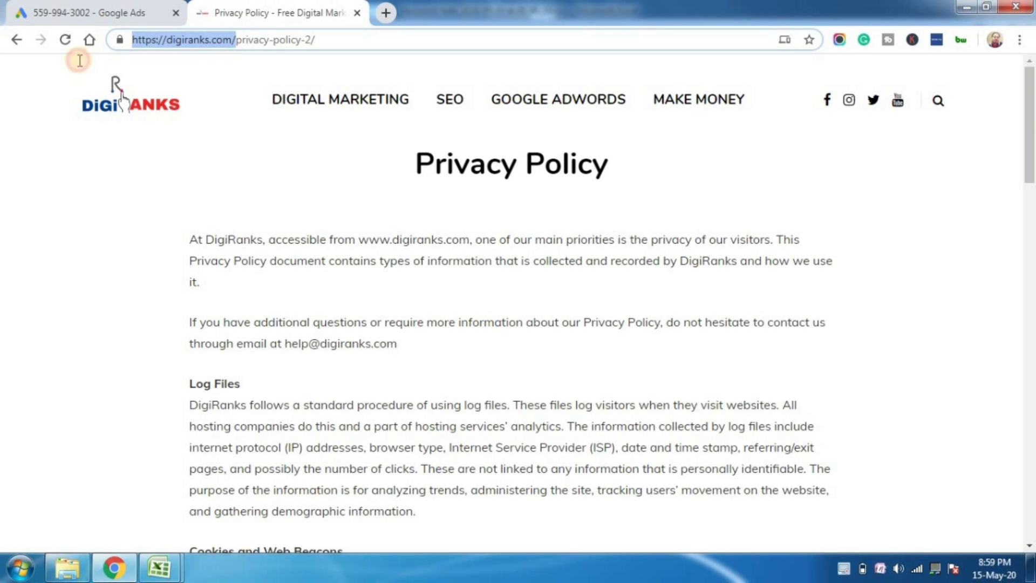
{"action": "left_click", "coordinate": [27, 8]}
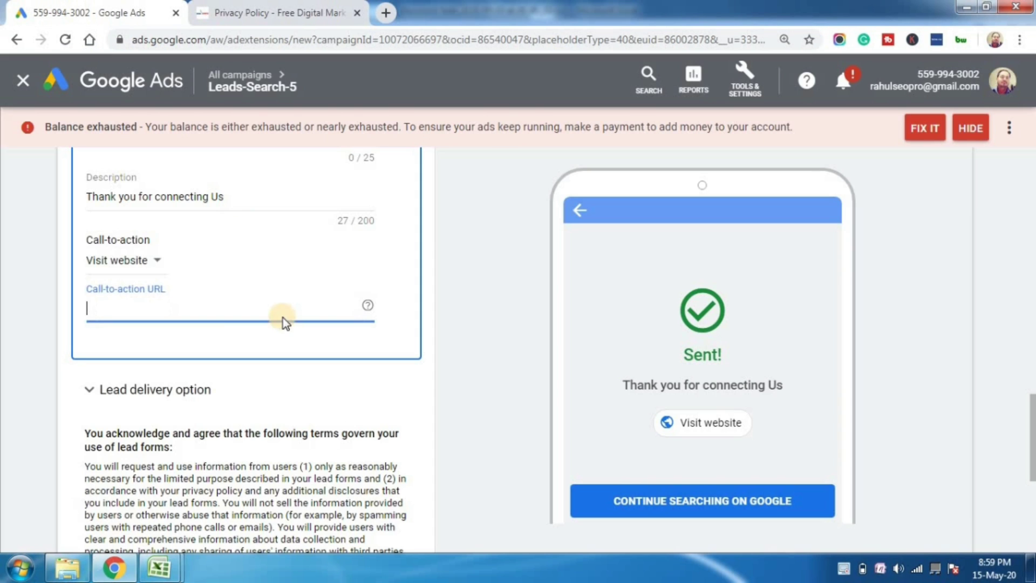
{"action": "key", "text": "ctrl+v"}
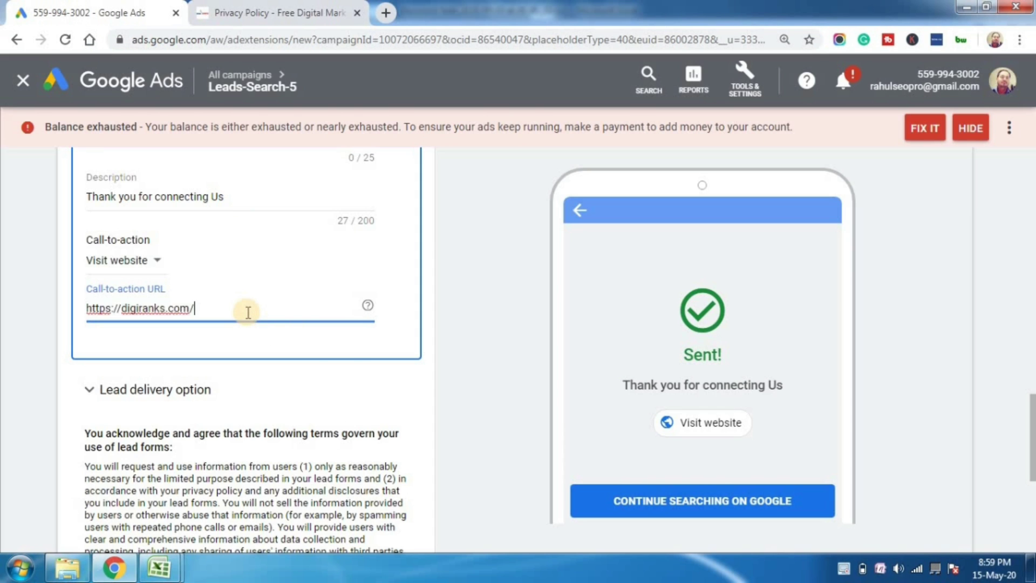
{"action": "left_click", "coordinate": [328, 352]}
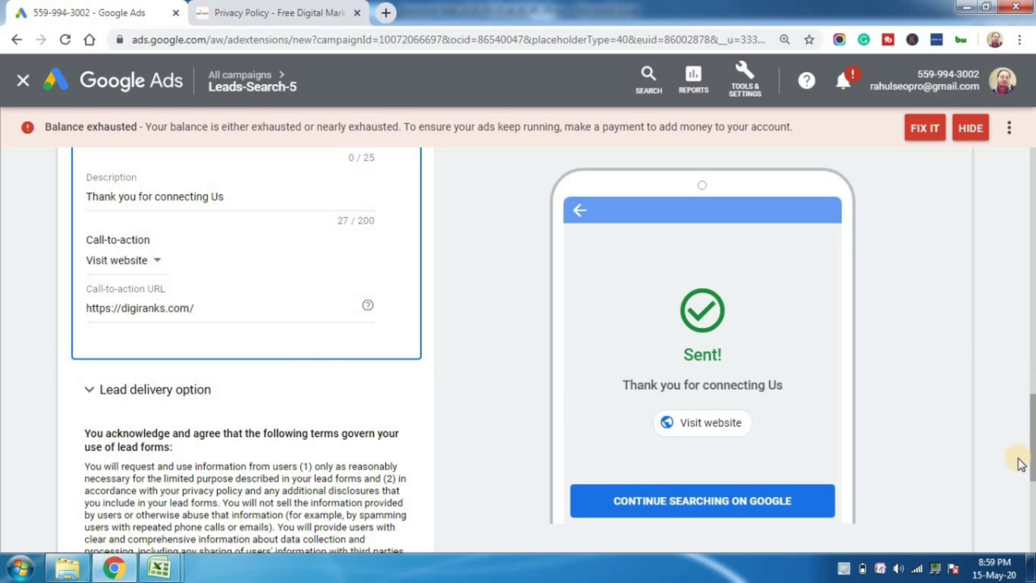
Step: Try to save the lead form extension without a background image
{"action": "left_click_drag", "start_coordinate": [1032, 448], "coordinate": [1030, 507]}
{"action": "left_click", "coordinate": [92, 499]}
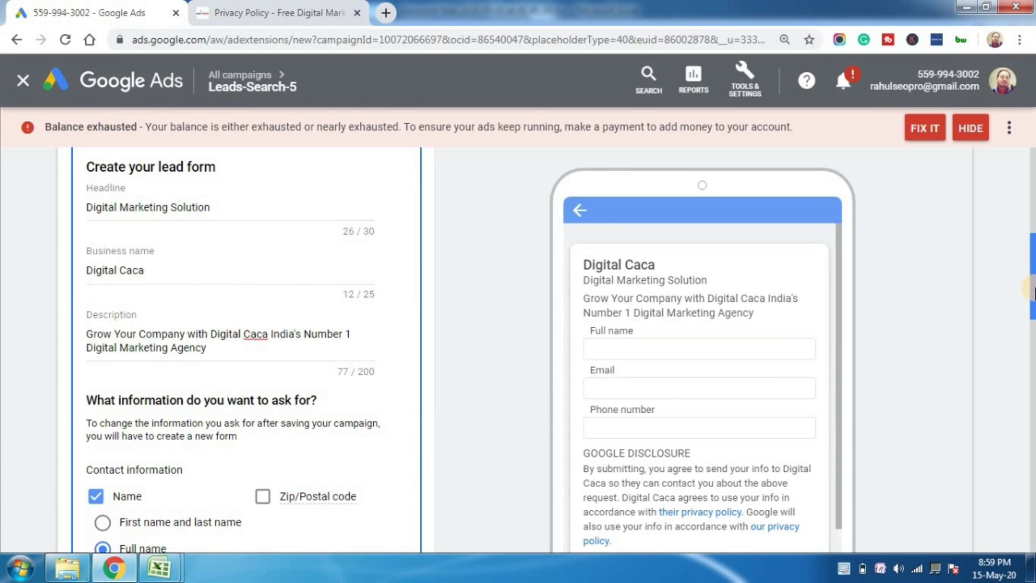
Step: Try to upload 0_3212UM3E9J-krsGM.png from the Desktop as the lead form's background image
{"action": "left_click_drag", "start_coordinate": [1031, 264], "coordinate": [1032, 357]}
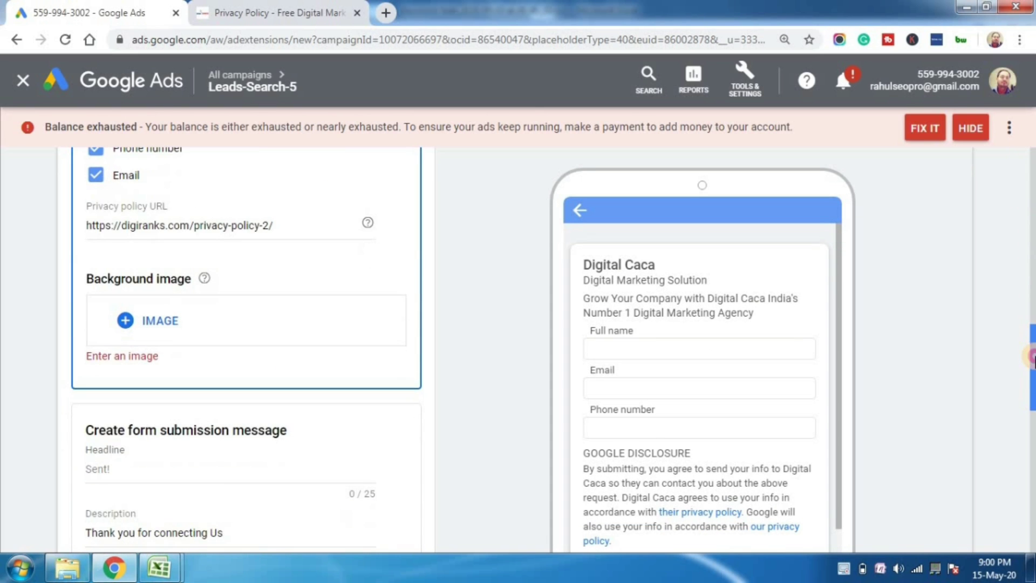
{"action": "left_click", "coordinate": [142, 322]}
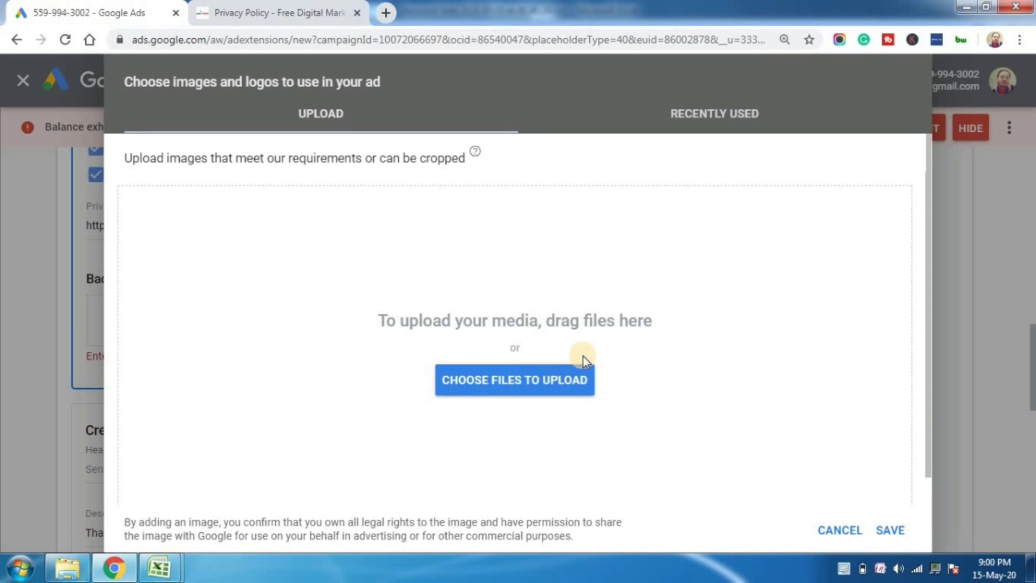
{"action": "left_click", "coordinate": [540, 372]}
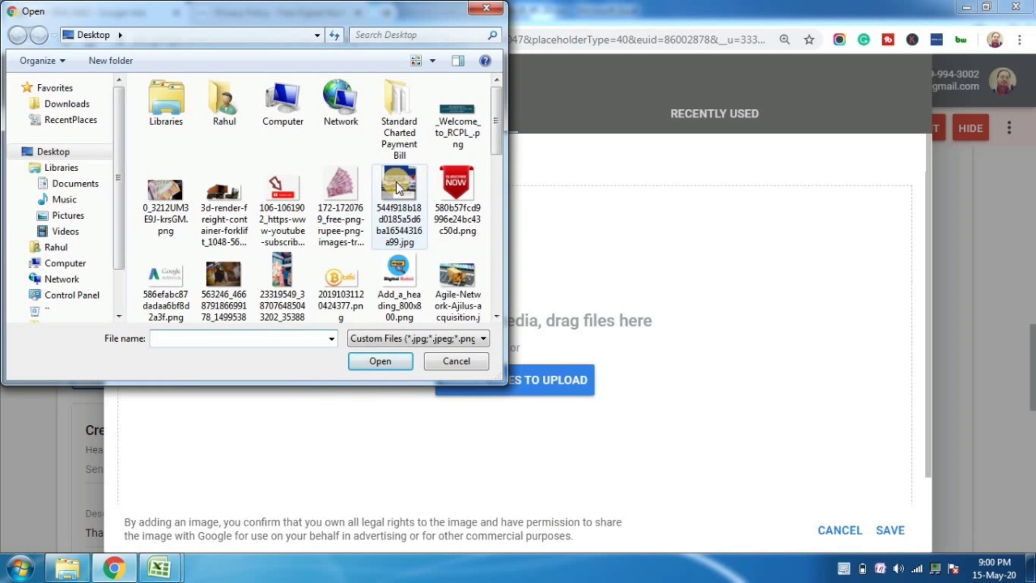
{"action": "left_click", "coordinate": [166, 192]}
{"action": "left_click", "coordinate": [360, 365]}
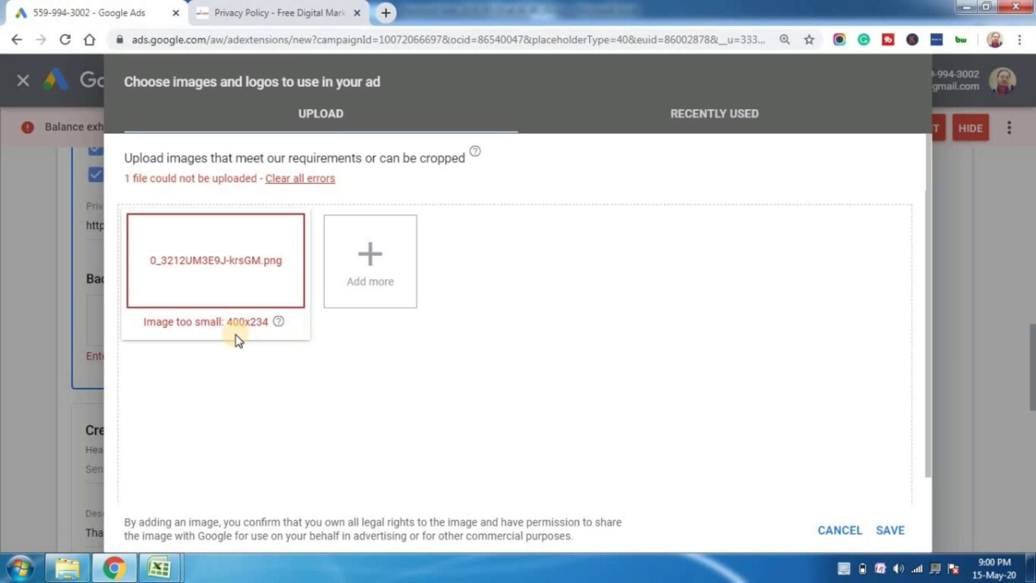
Step: Set the recently used 1800 × 942 Digital Marketing picture, cropped to landscape (1.91:1), as the lead form's background image
{"action": "left_click", "coordinate": [702, 114]}
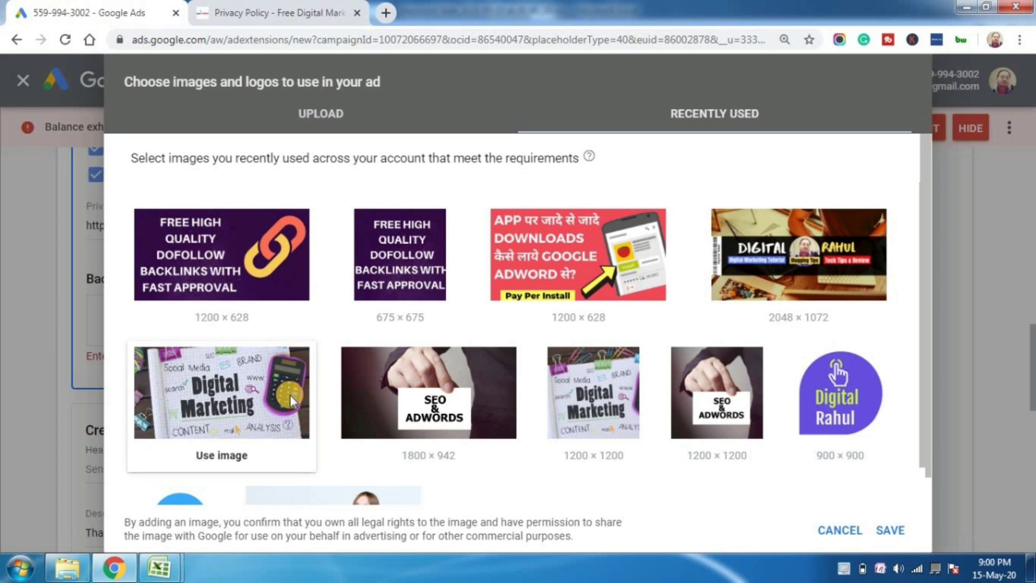
{"action": "left_click", "coordinate": [235, 455]}
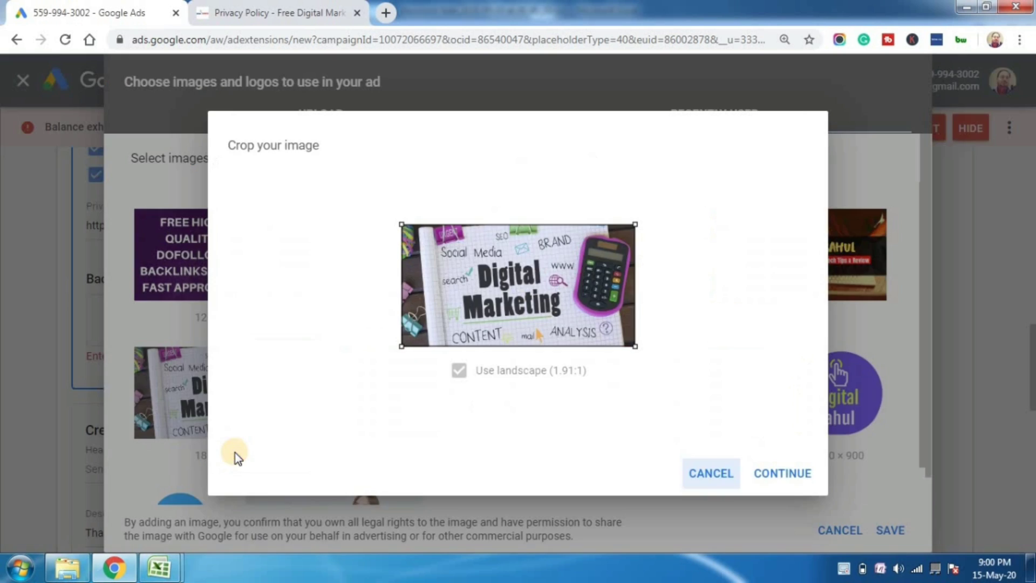
{"action": "left_click", "coordinate": [791, 474]}
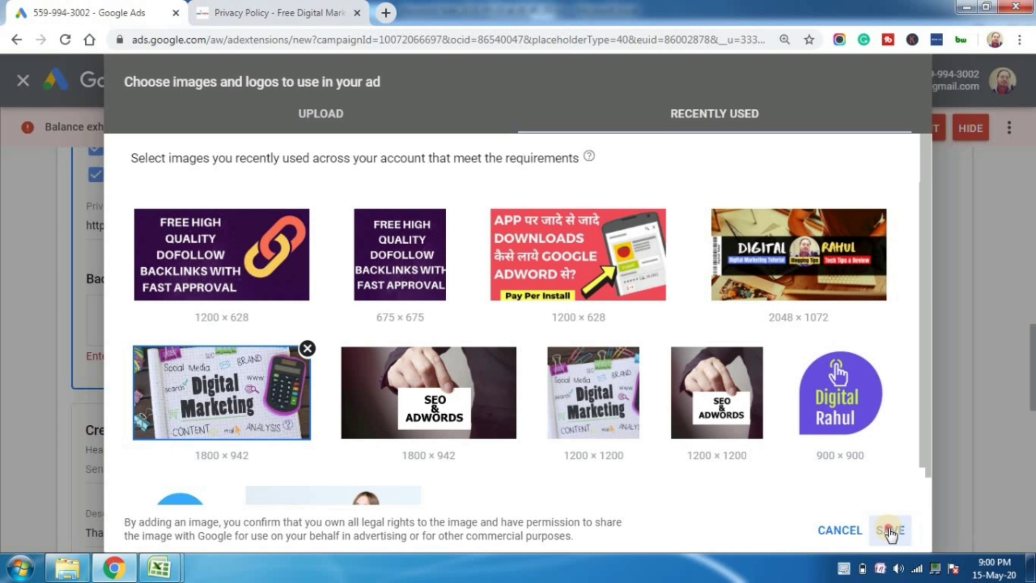
{"action": "left_click", "coordinate": [889, 532]}
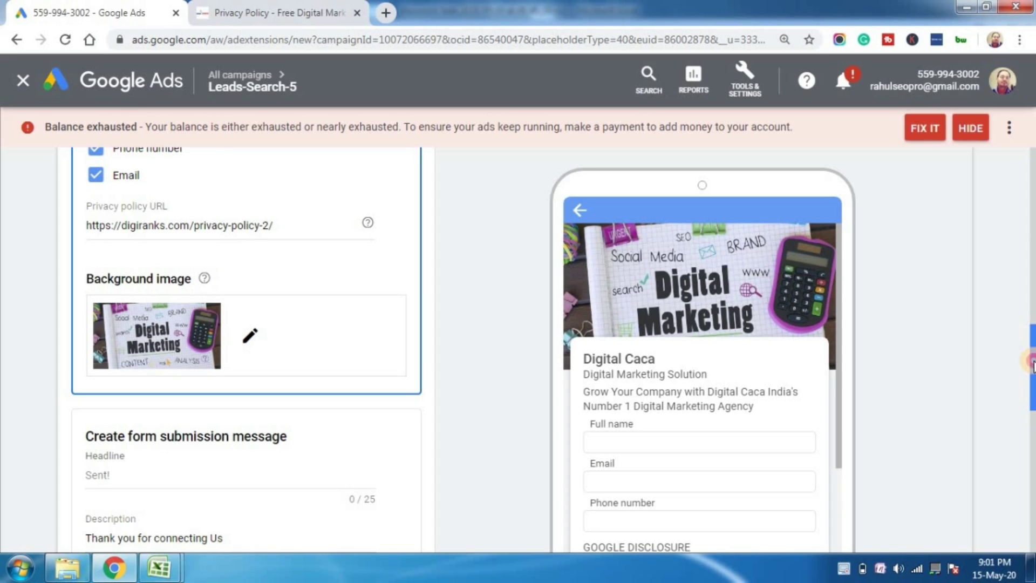
Step: Save the completed lead form extension to the Leads-Search-5 campaign
{"action": "scroll", "coordinate": [1032, 362], "scroll_direction": "down", "scroll_amount": 1}
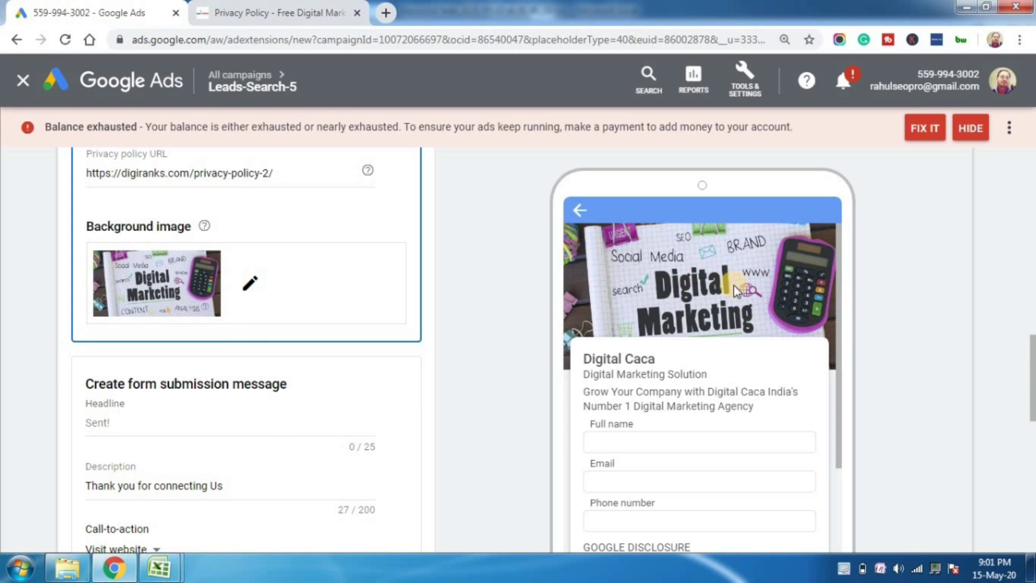
{"action": "scroll", "coordinate": [1032, 413], "scroll_direction": "down", "scroll_amount": 4}
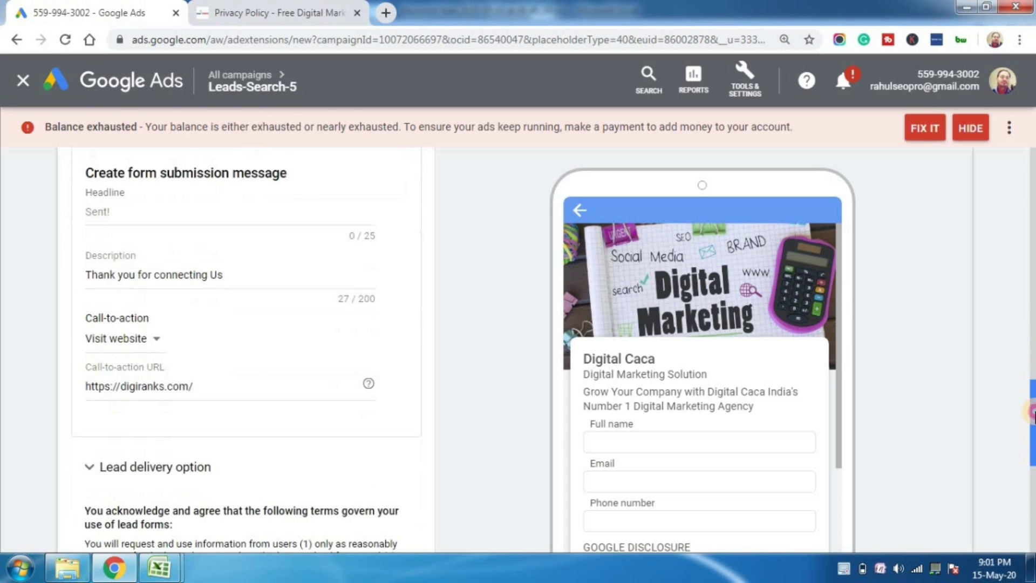
{"action": "scroll", "coordinate": [1032, 412], "scroll_direction": "down", "scroll_amount": 8}
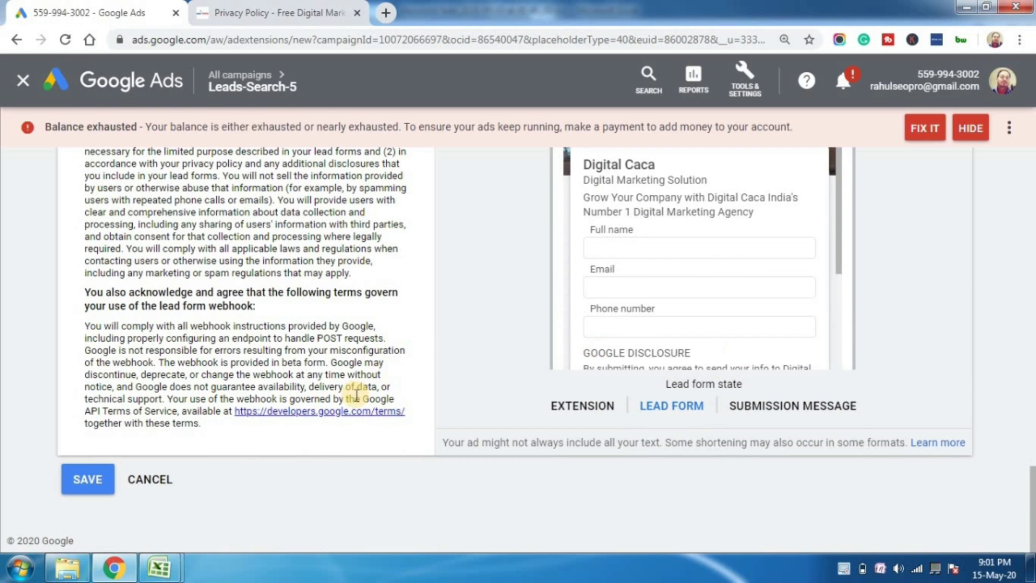
{"action": "left_click", "coordinate": [85, 479]}
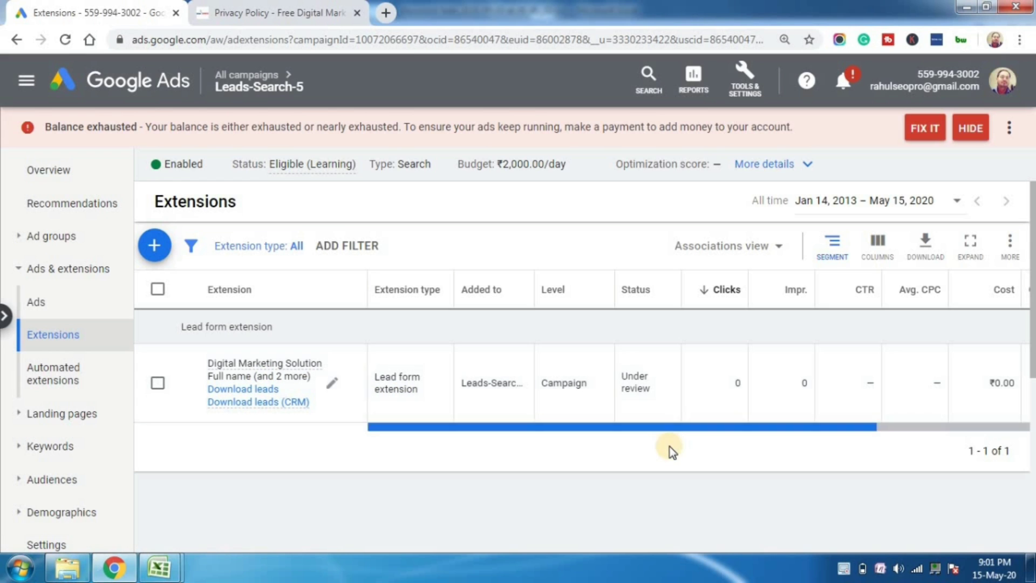
{"action": "left_click_drag", "start_coordinate": [688, 425], "coordinate": [647, 430]}
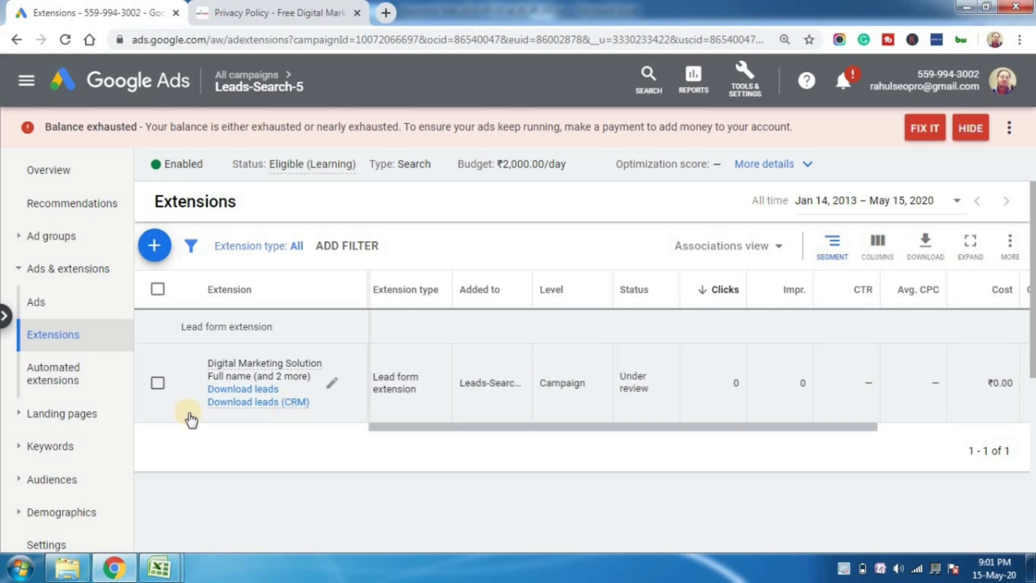